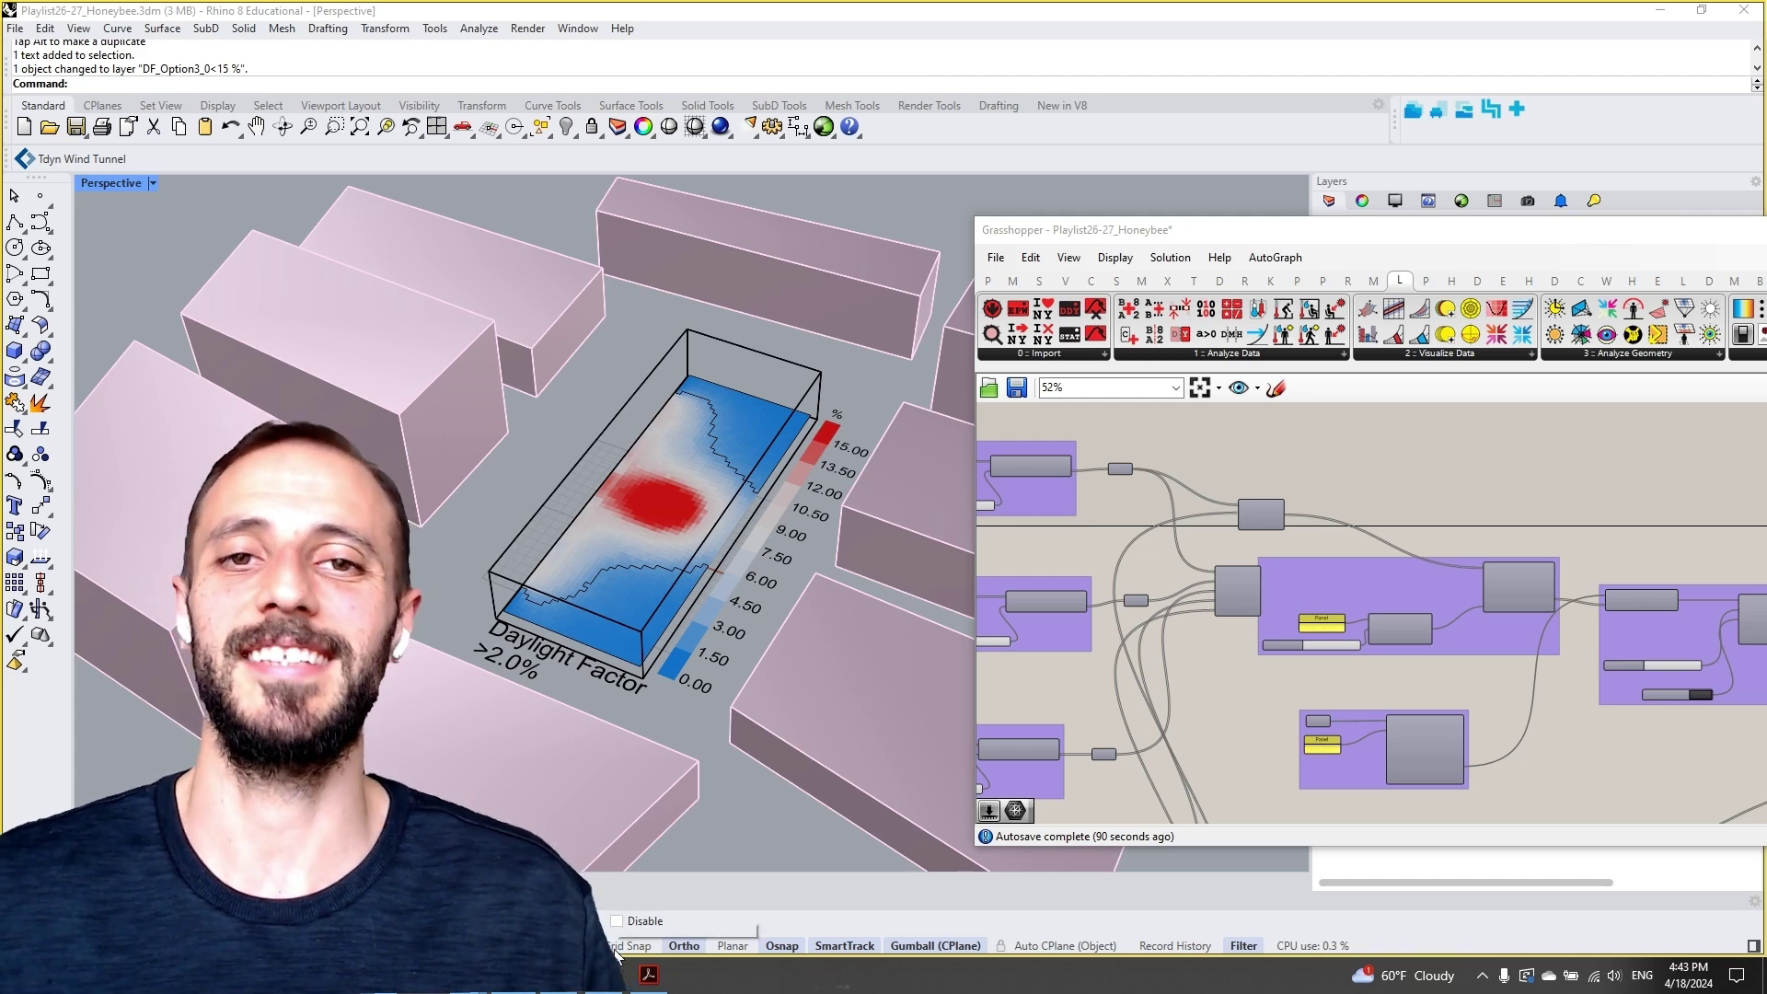
Turn on the preview of the three-input Merge component that collects the facade and roof window panels
mouse_move(610, 985)
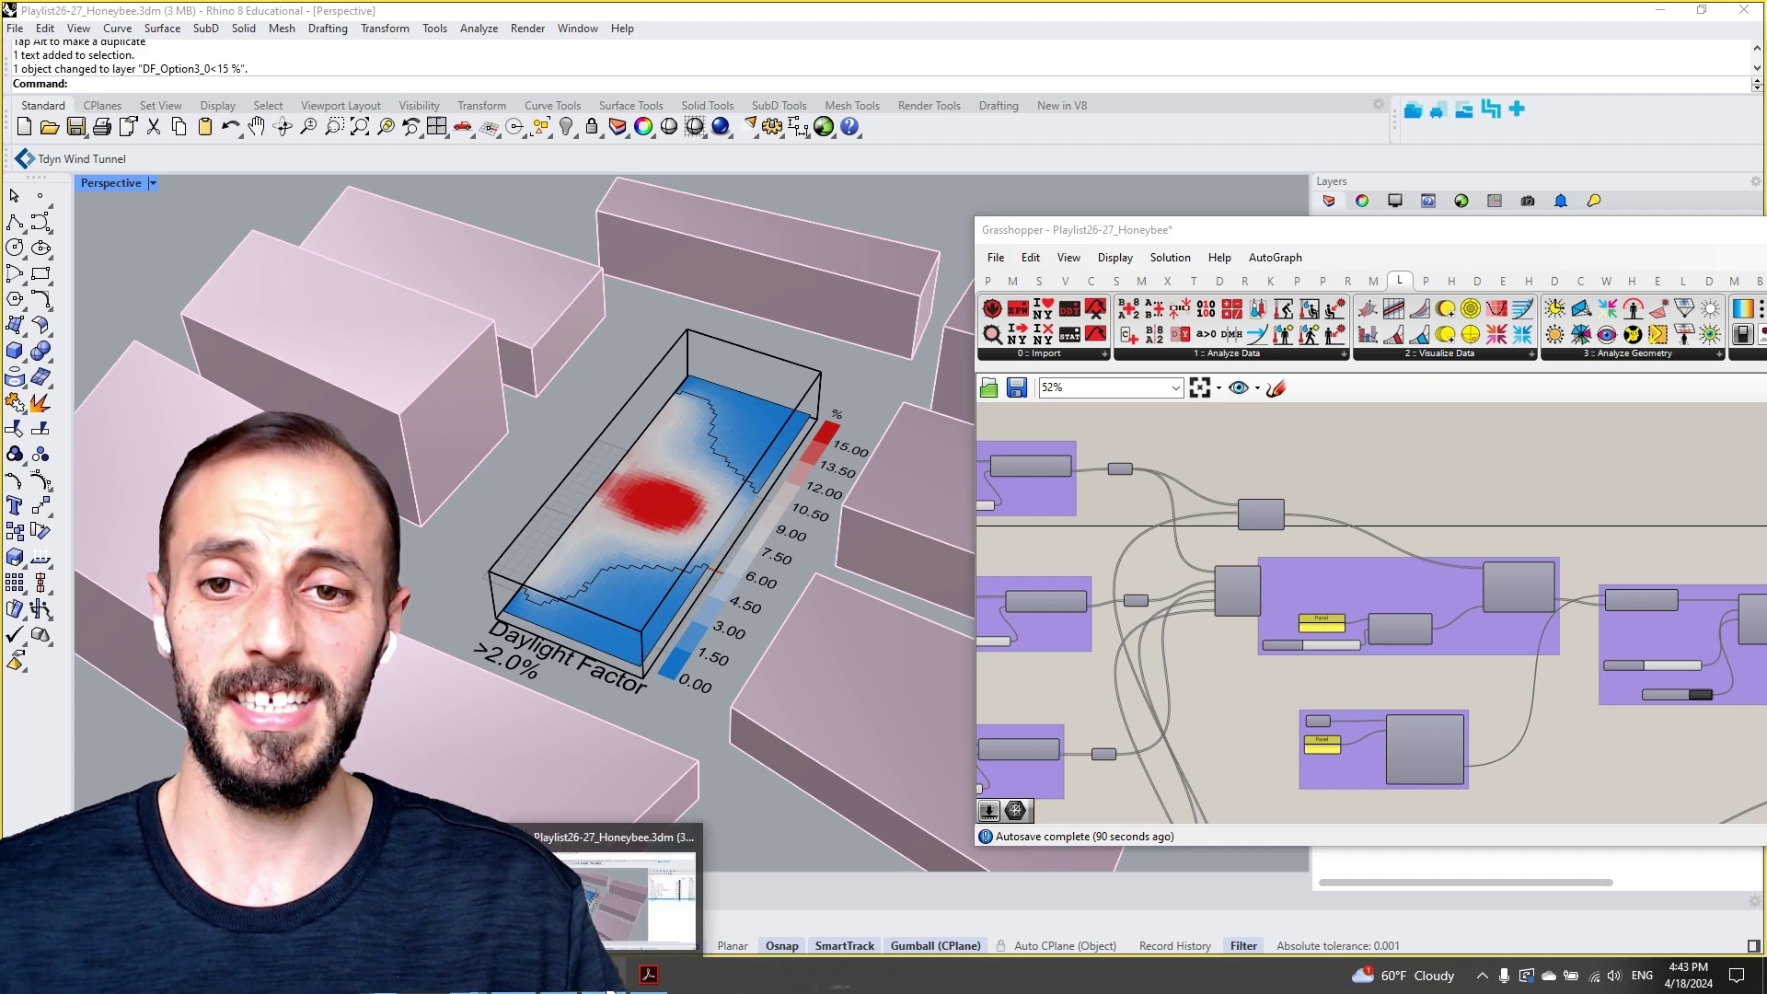
scroll(1333, 587, "down", 5)
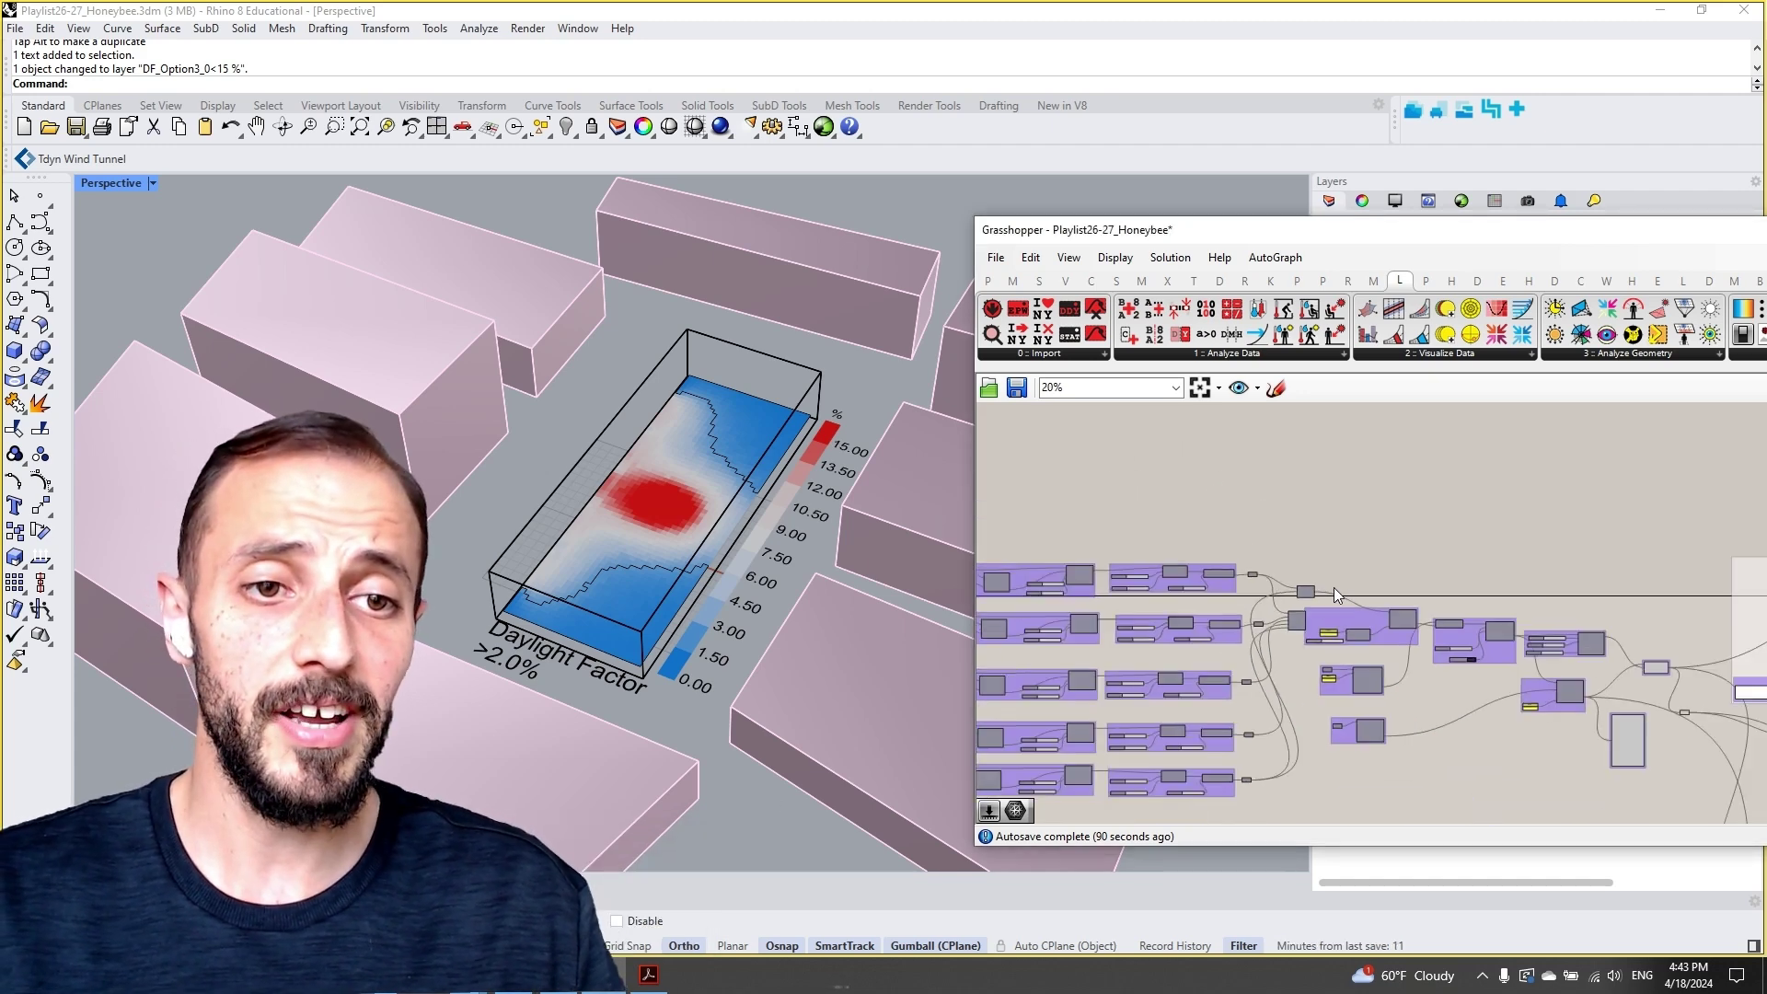
right_click_drag(1334, 587, 1591, 595)
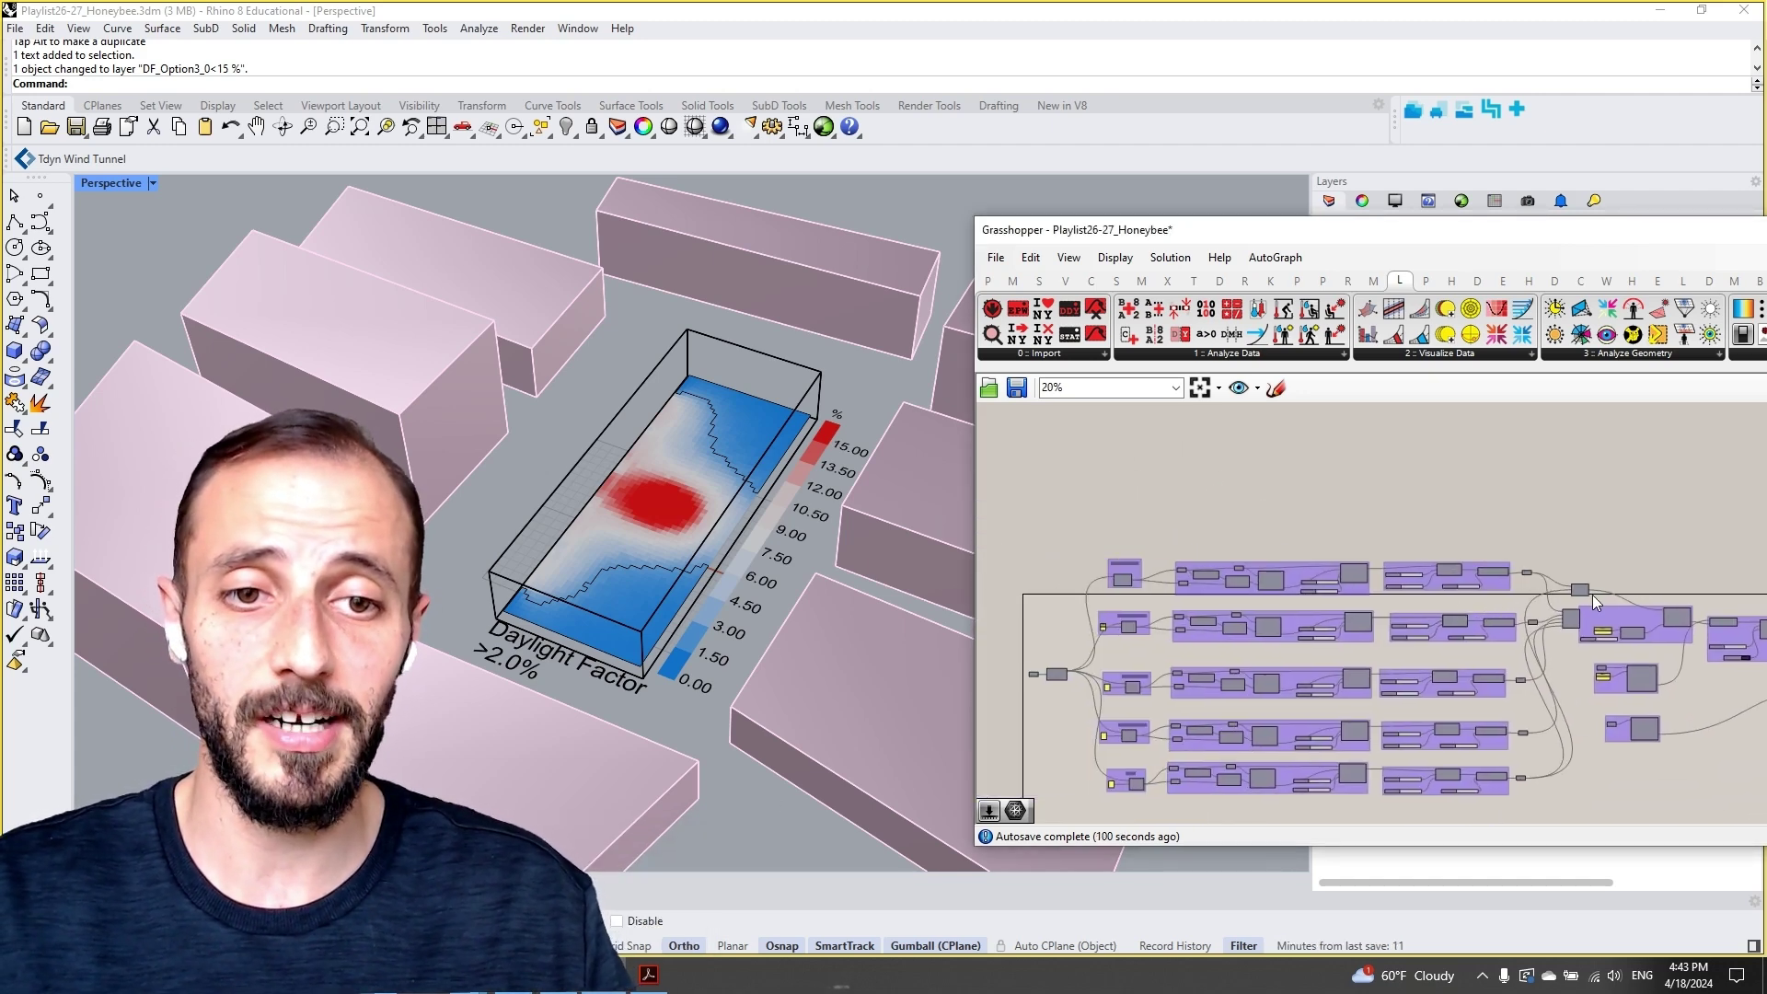
scroll(1592, 595, "up", 6)
left_click(1562, 569)
right_click(1579, 477)
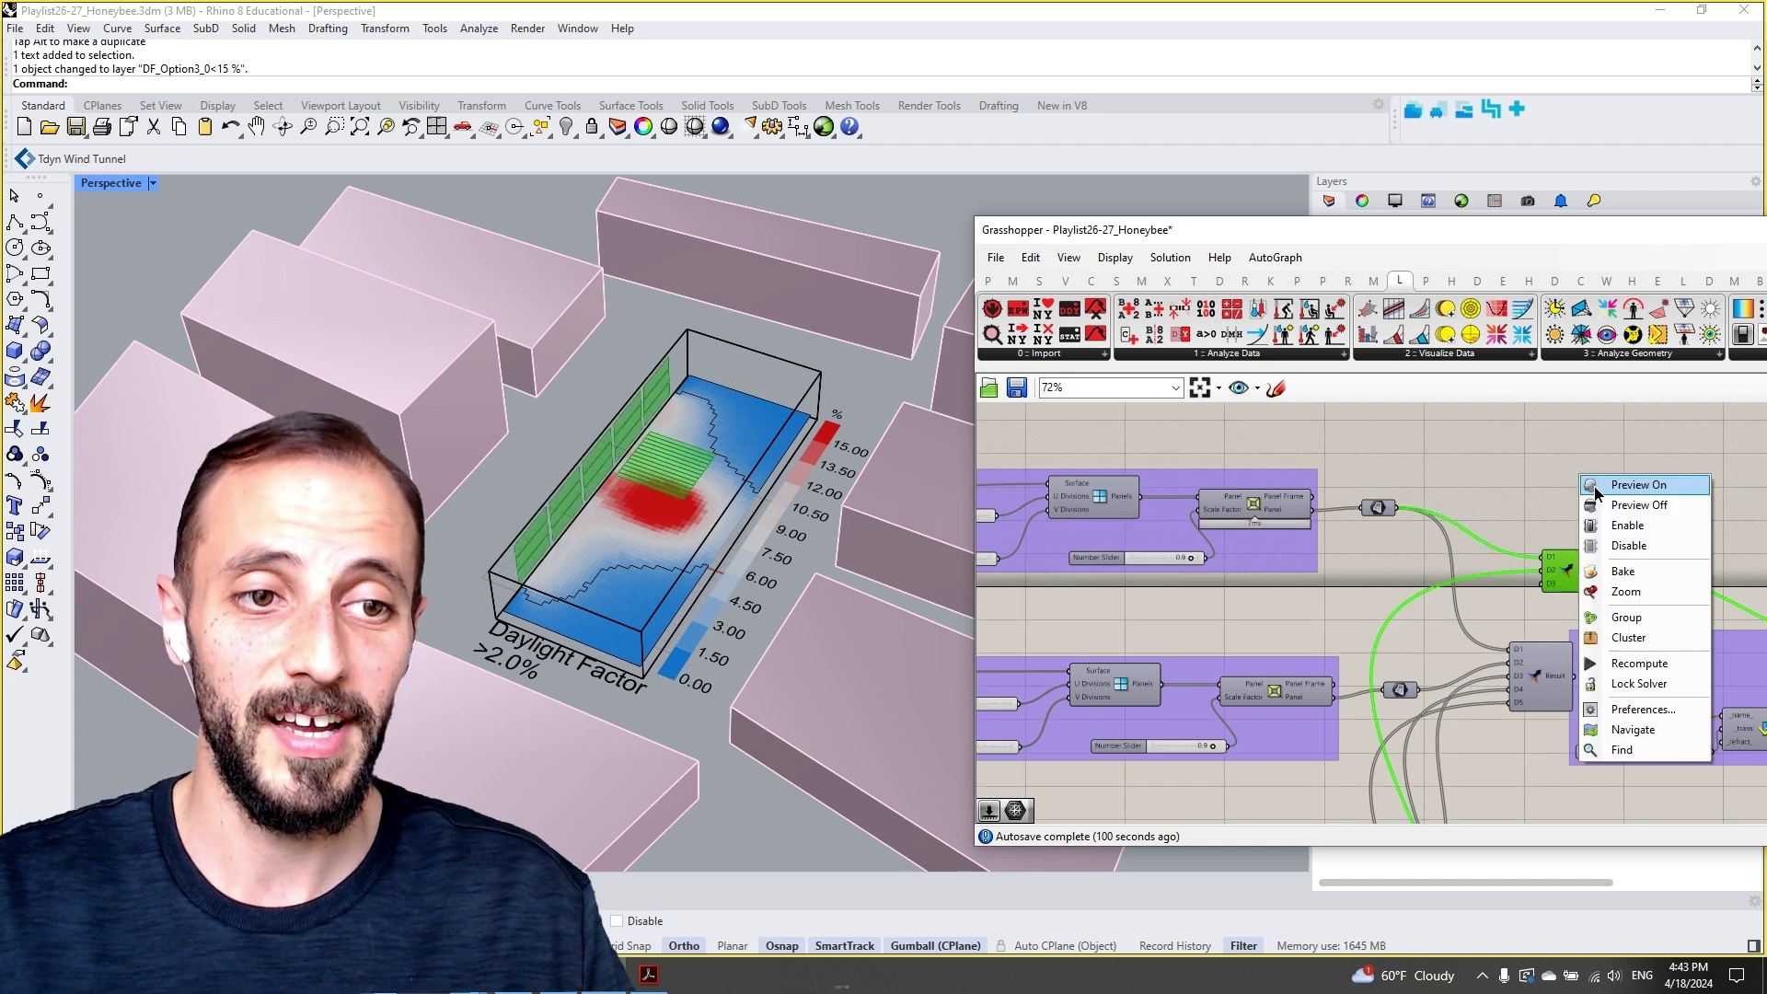
left_click(1594, 486)
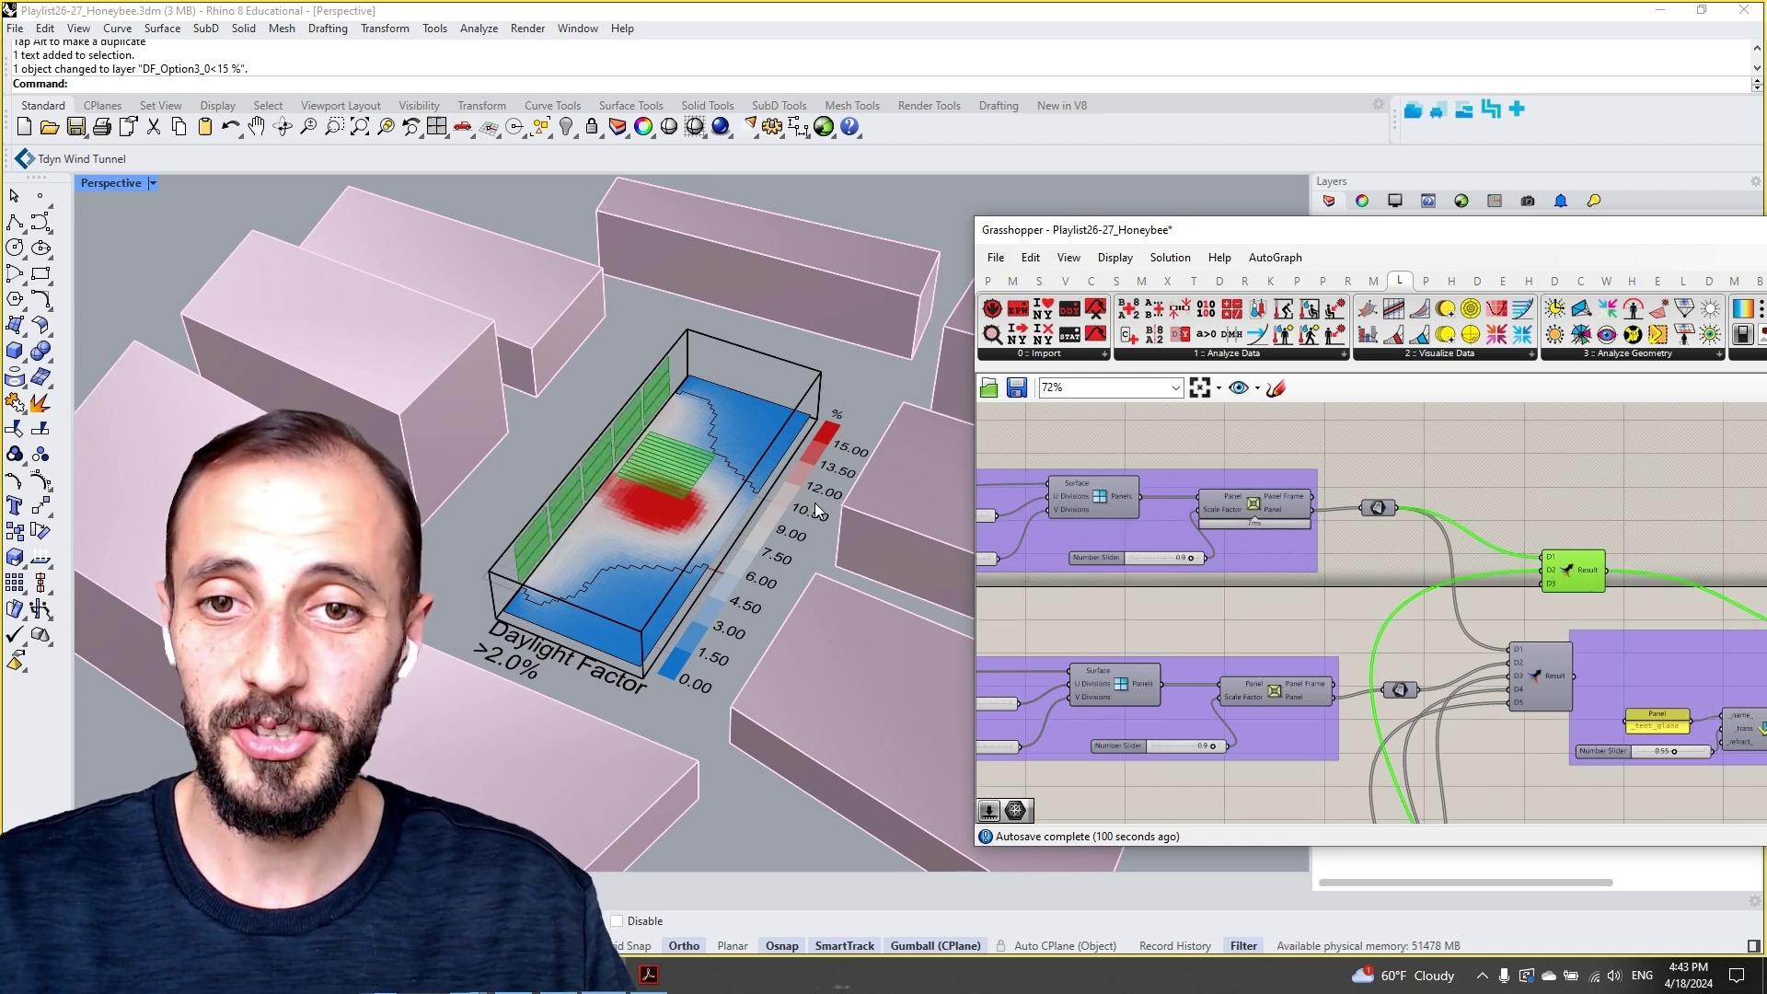
Turn on the preview of the five-input Merge component that collects the window panels of all facades
right_click_drag(814, 502, 785, 505)
left_click(1543, 674)
right_click(1524, 472)
left_click(1535, 481)
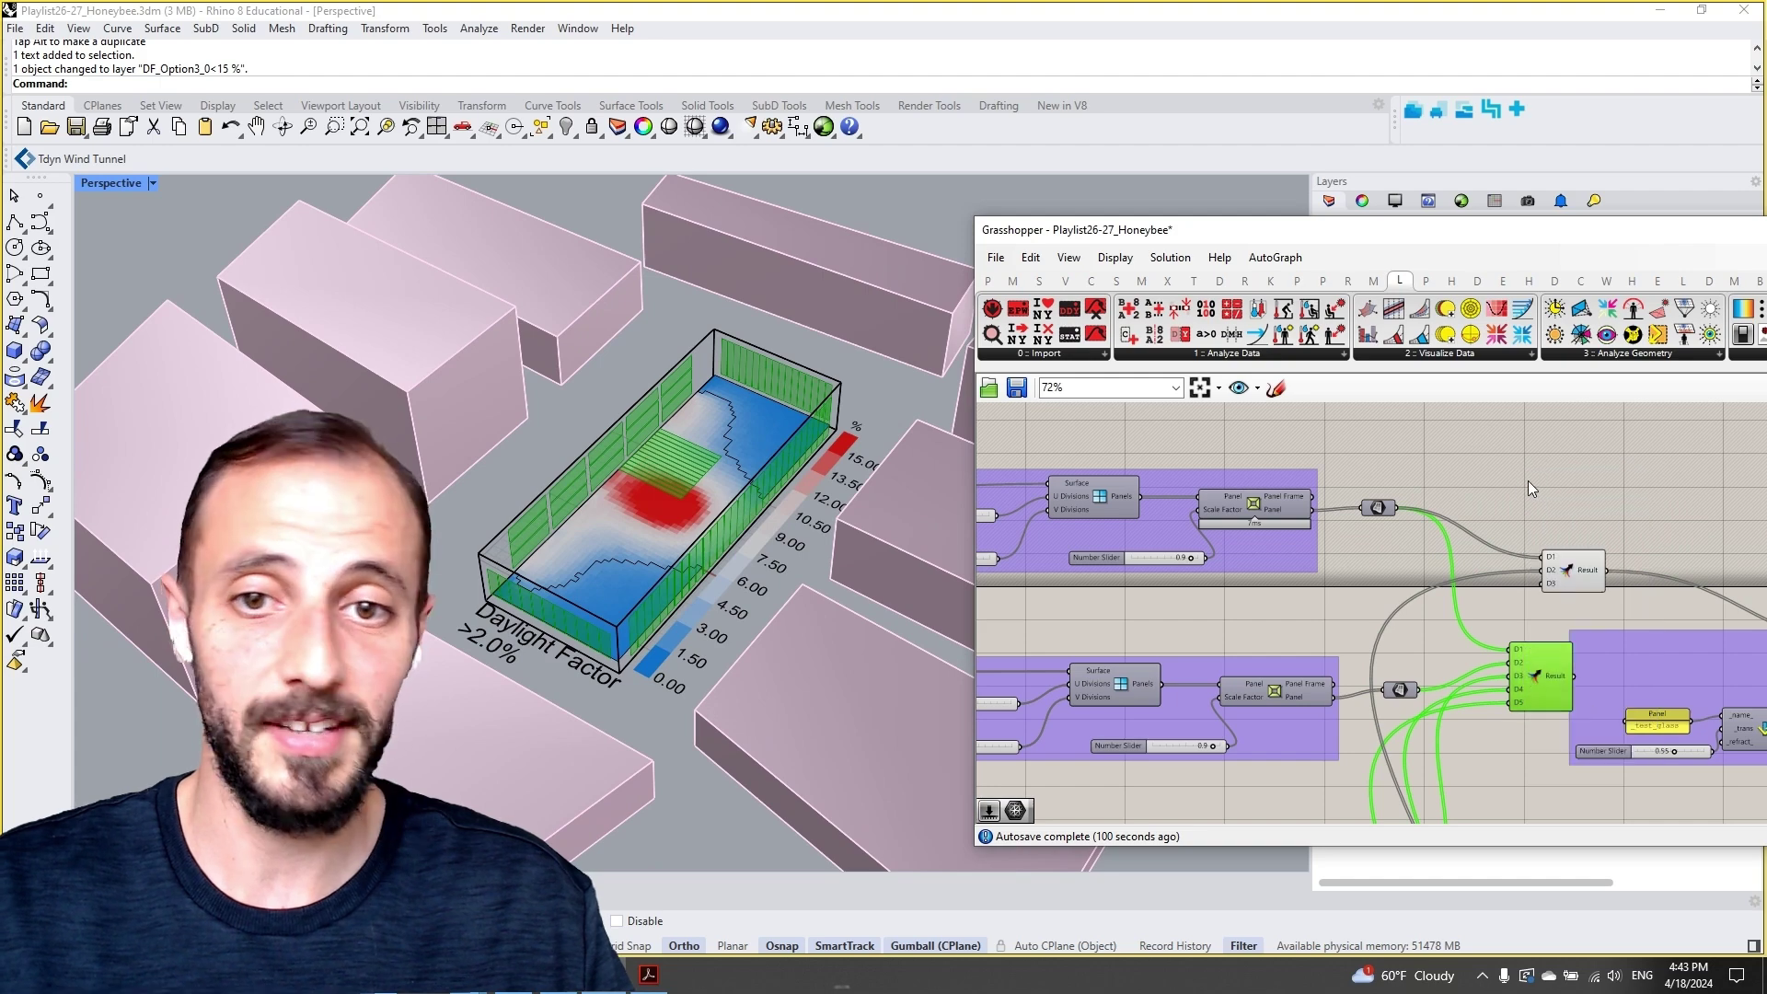
scroll(674, 484, "up", 2)
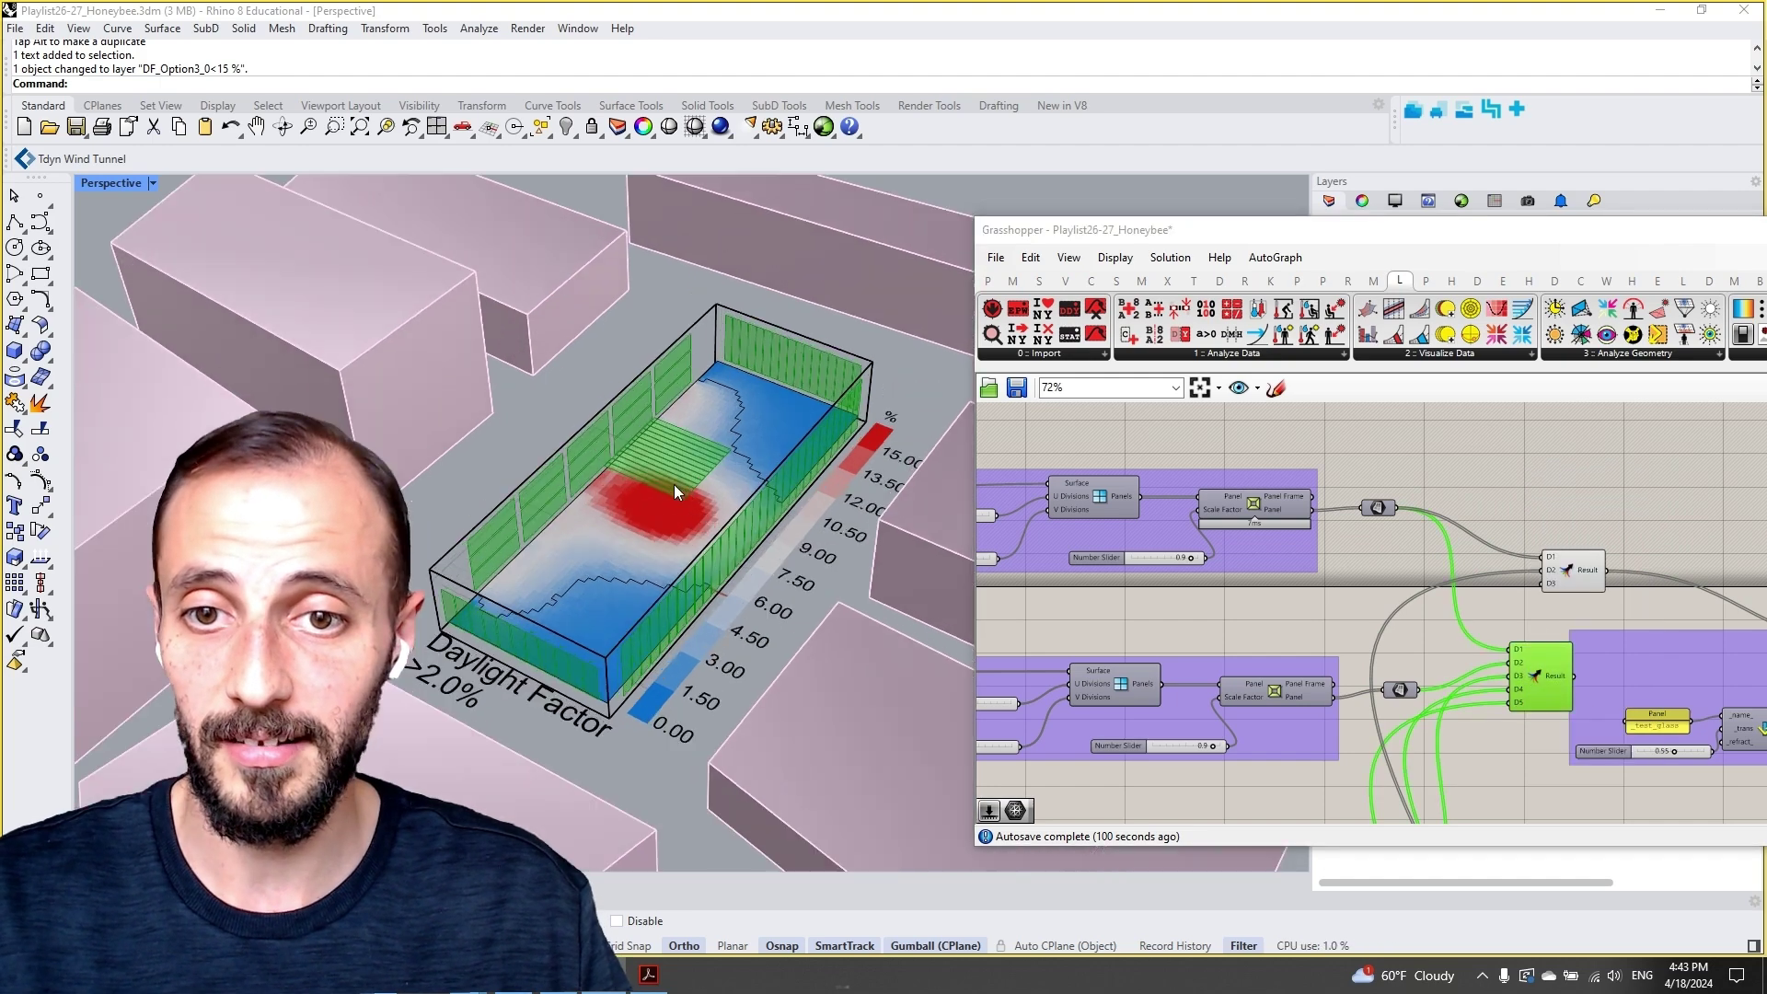
scroll(668, 492, "up", 2)
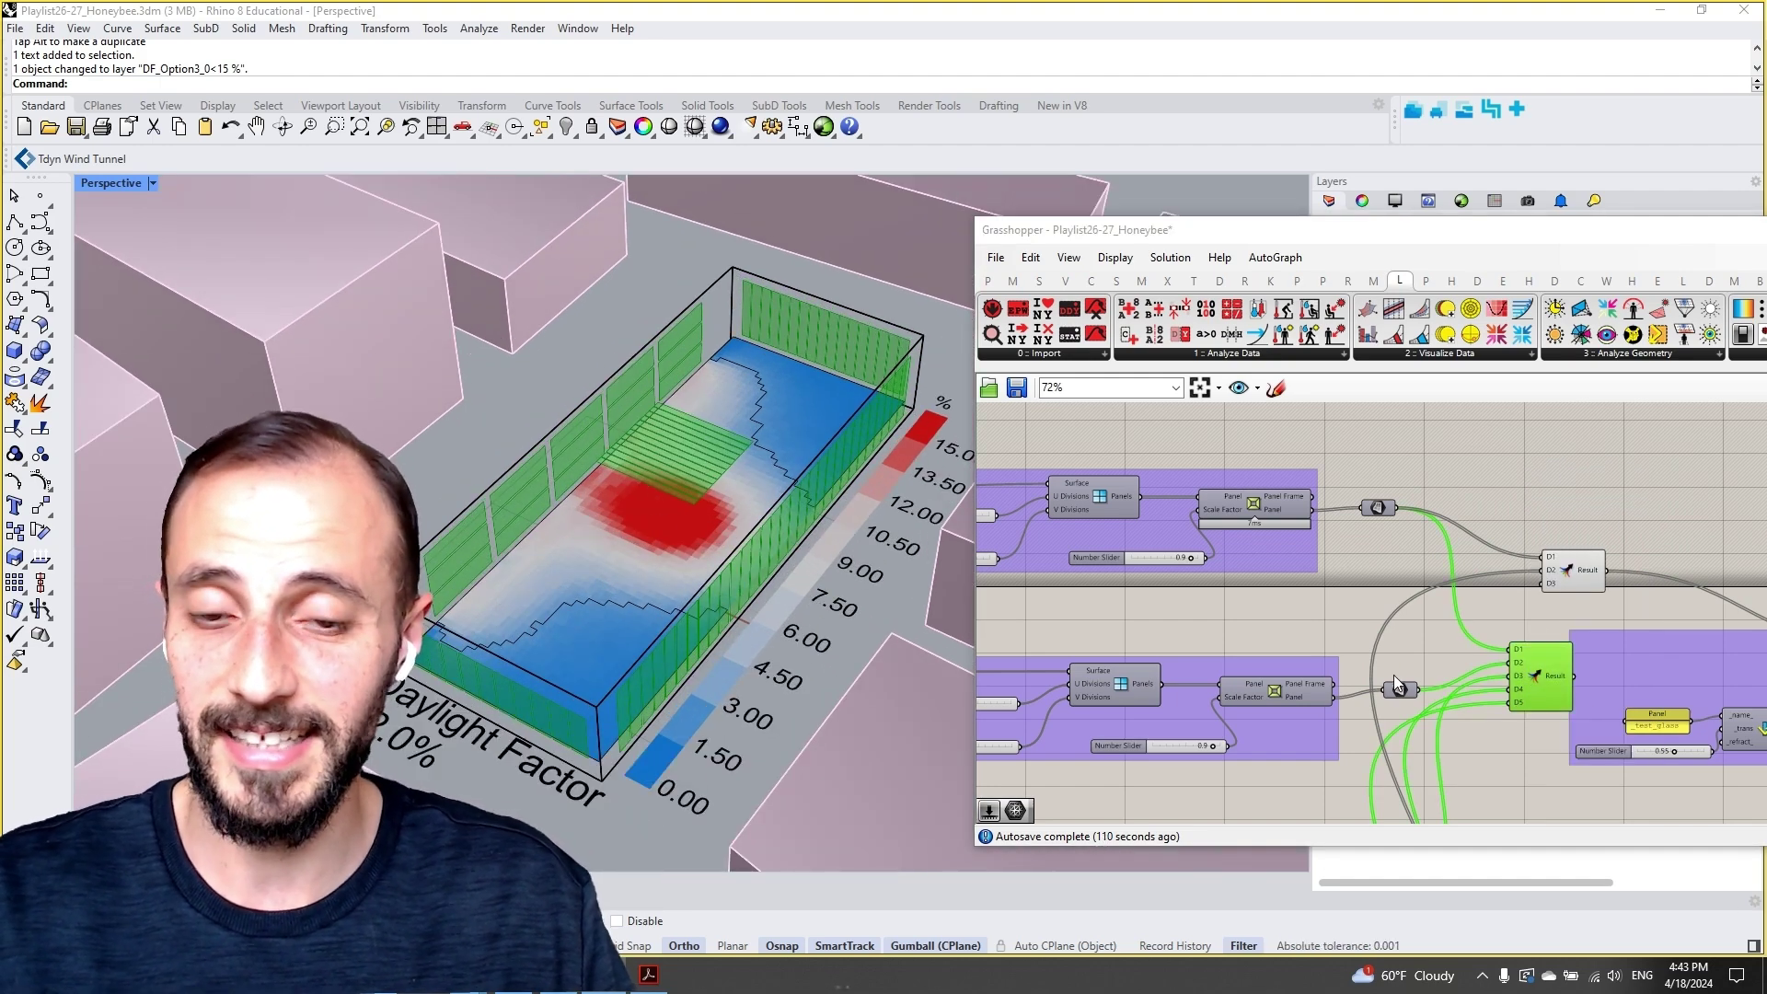
Stop limiting the canvas preview to selected objects and turn off the preview of the component that visualizes the model by surface type
left_click_drag(1574, 237, 881, 238)
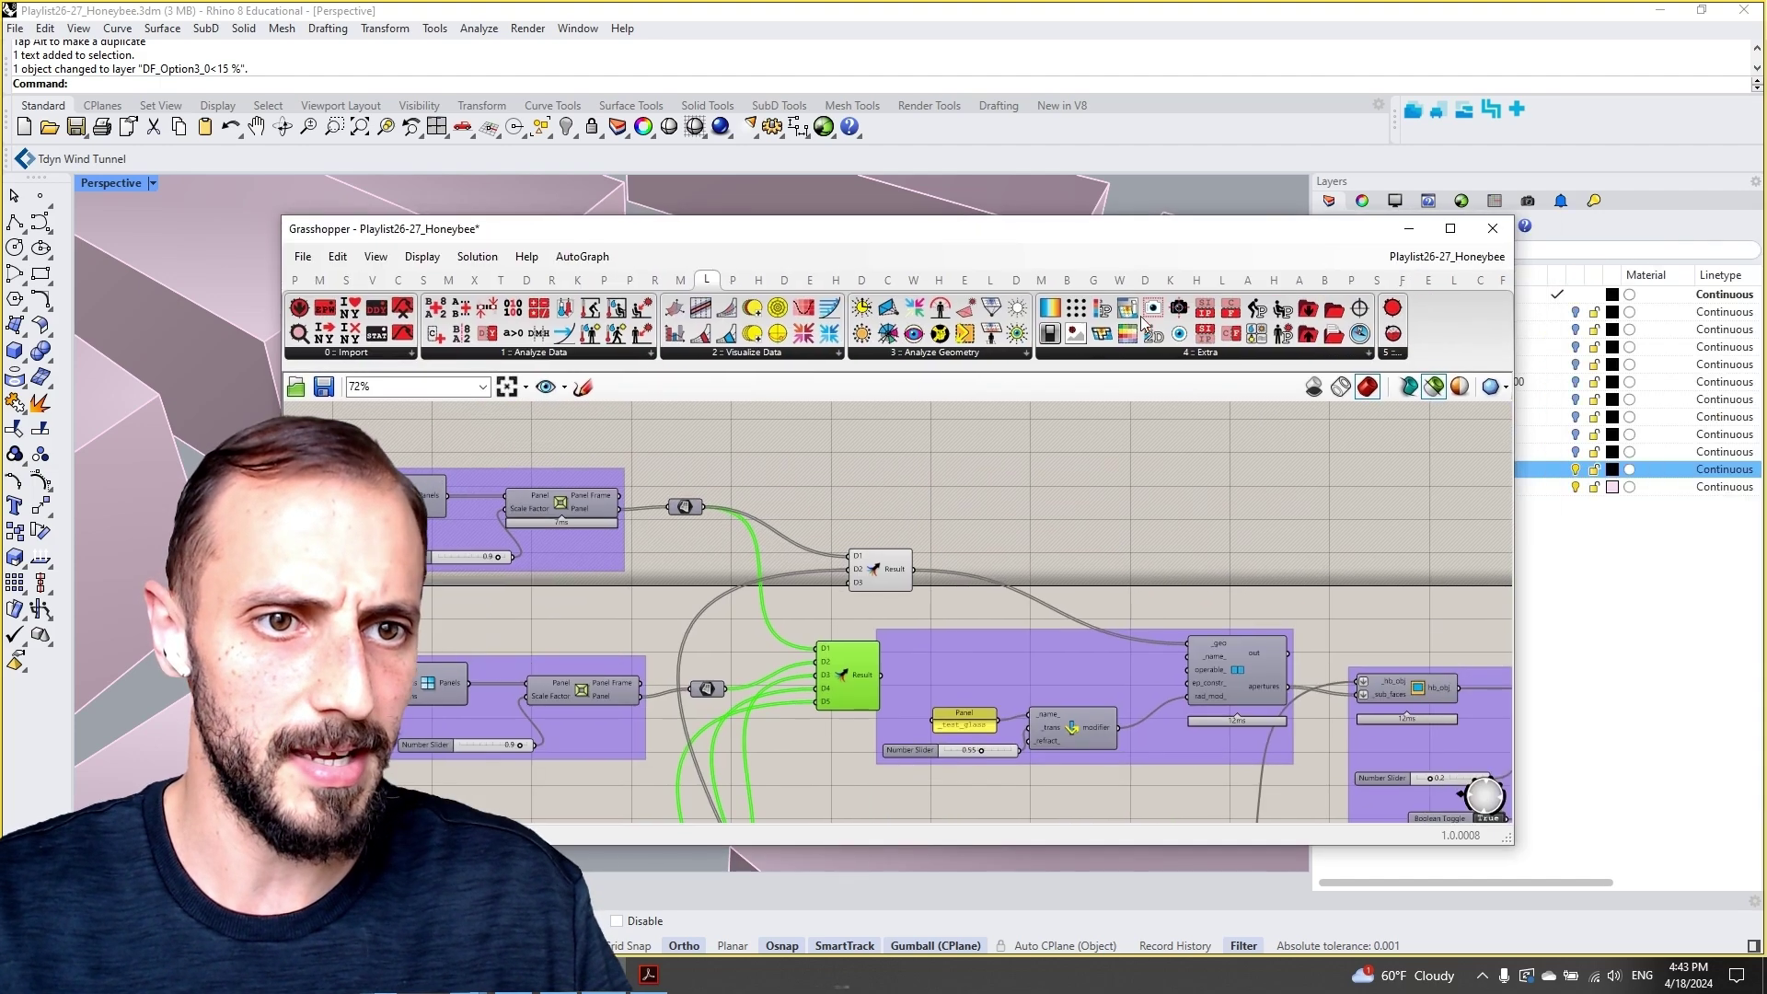
left_click(1429, 389)
left_click_drag(1119, 236, 1336, 215)
right_click_drag(1231, 477, 1292, 390)
scroll(1292, 390, "down", 5)
scroll(1328, 598, "up", 2)
left_click(1581, 644)
right_click(1404, 663)
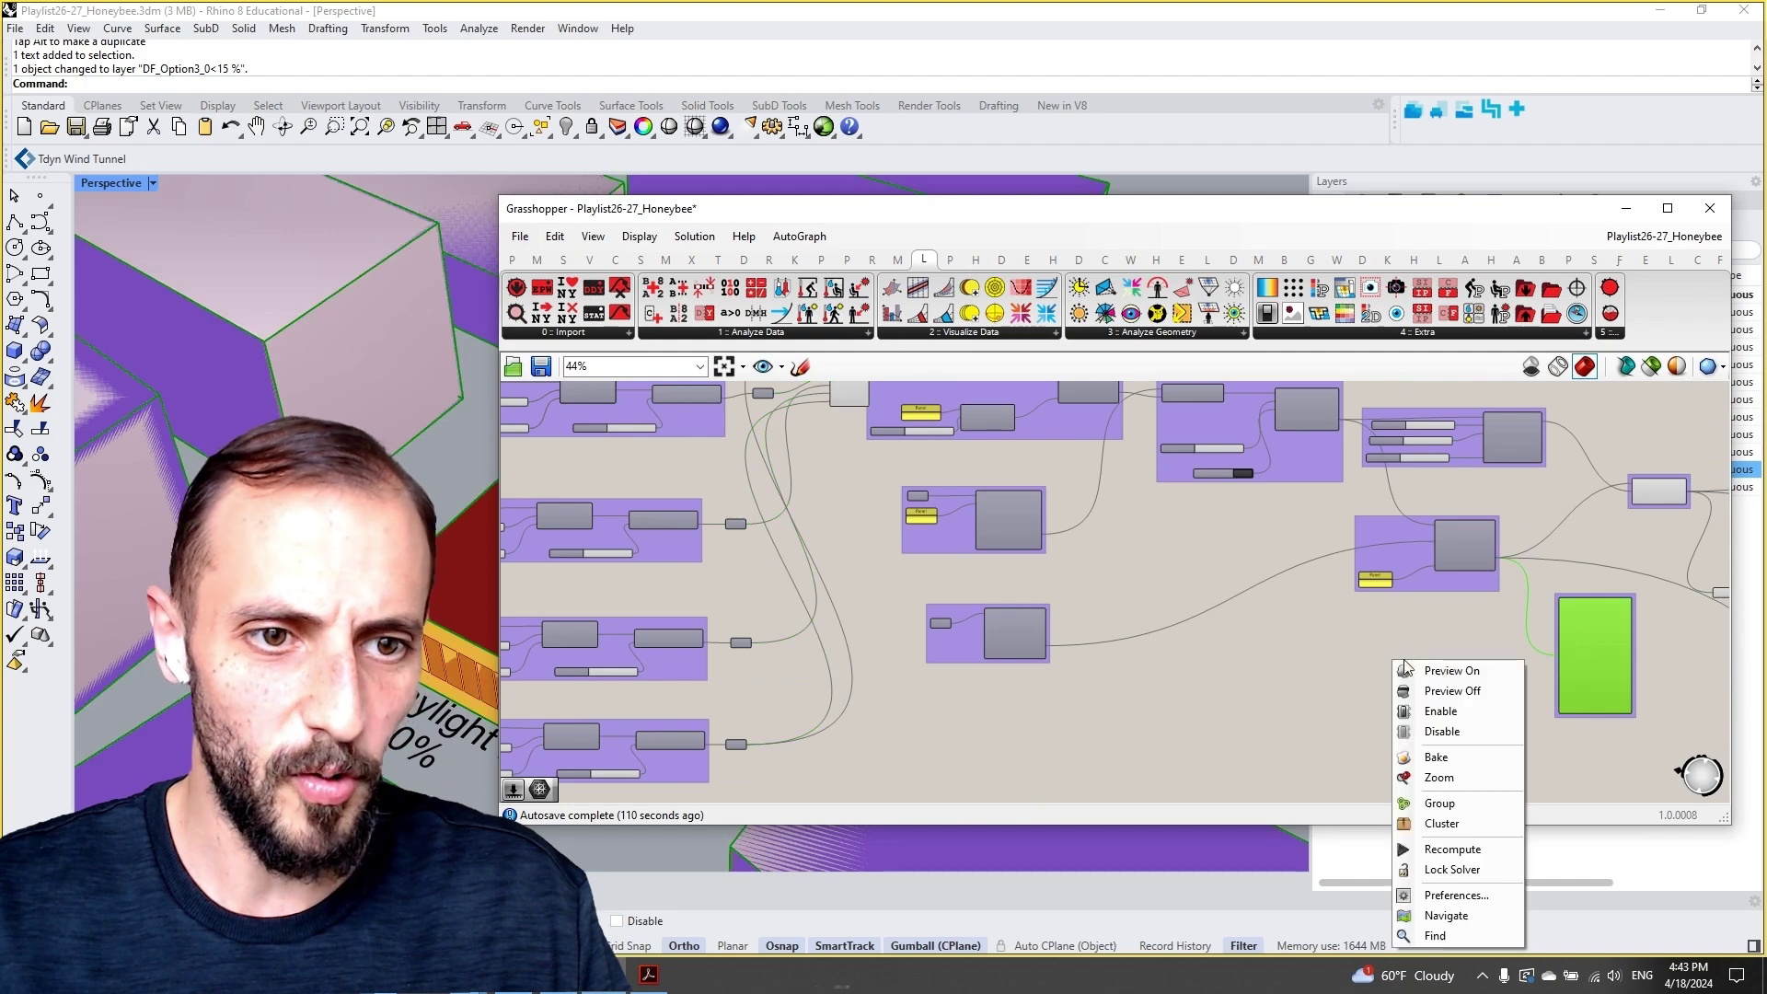
left_click(1451, 692)
left_click_drag(790, 221, 1249, 209)
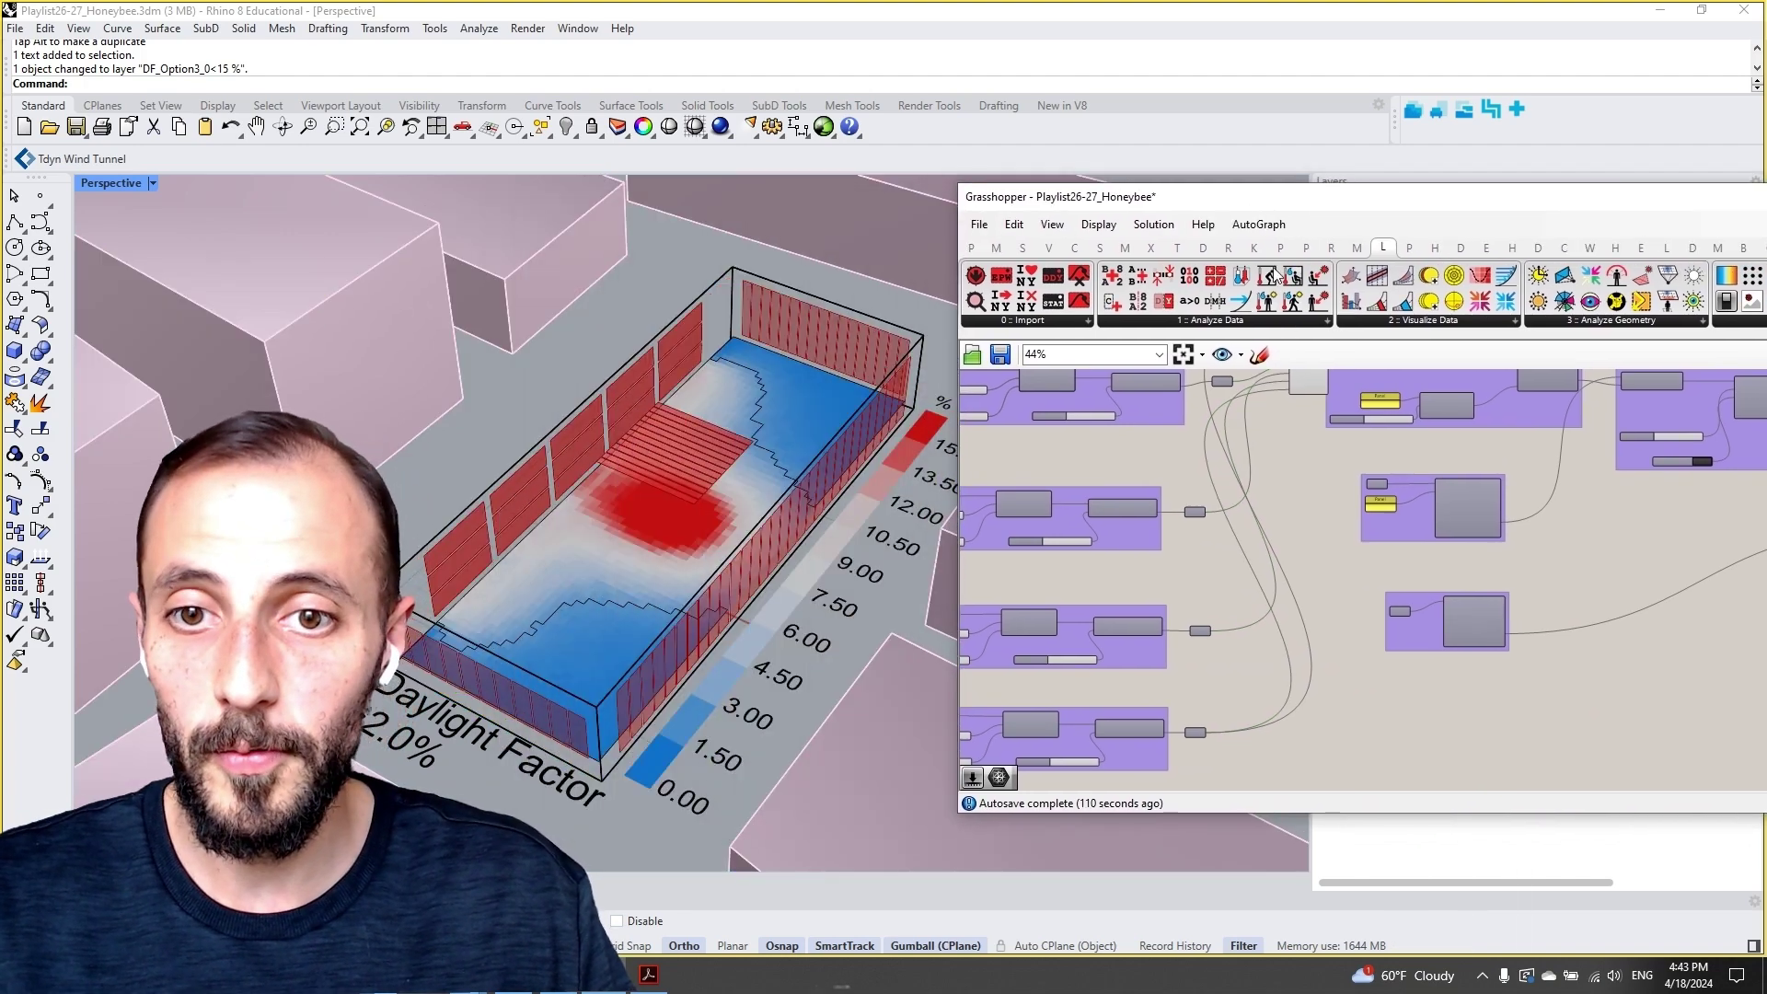
Set the West Facade window panels to 12 U divisions and 2 V divisions
scroll(1334, 552, "up", 6)
scroll(1340, 551, "down", 7)
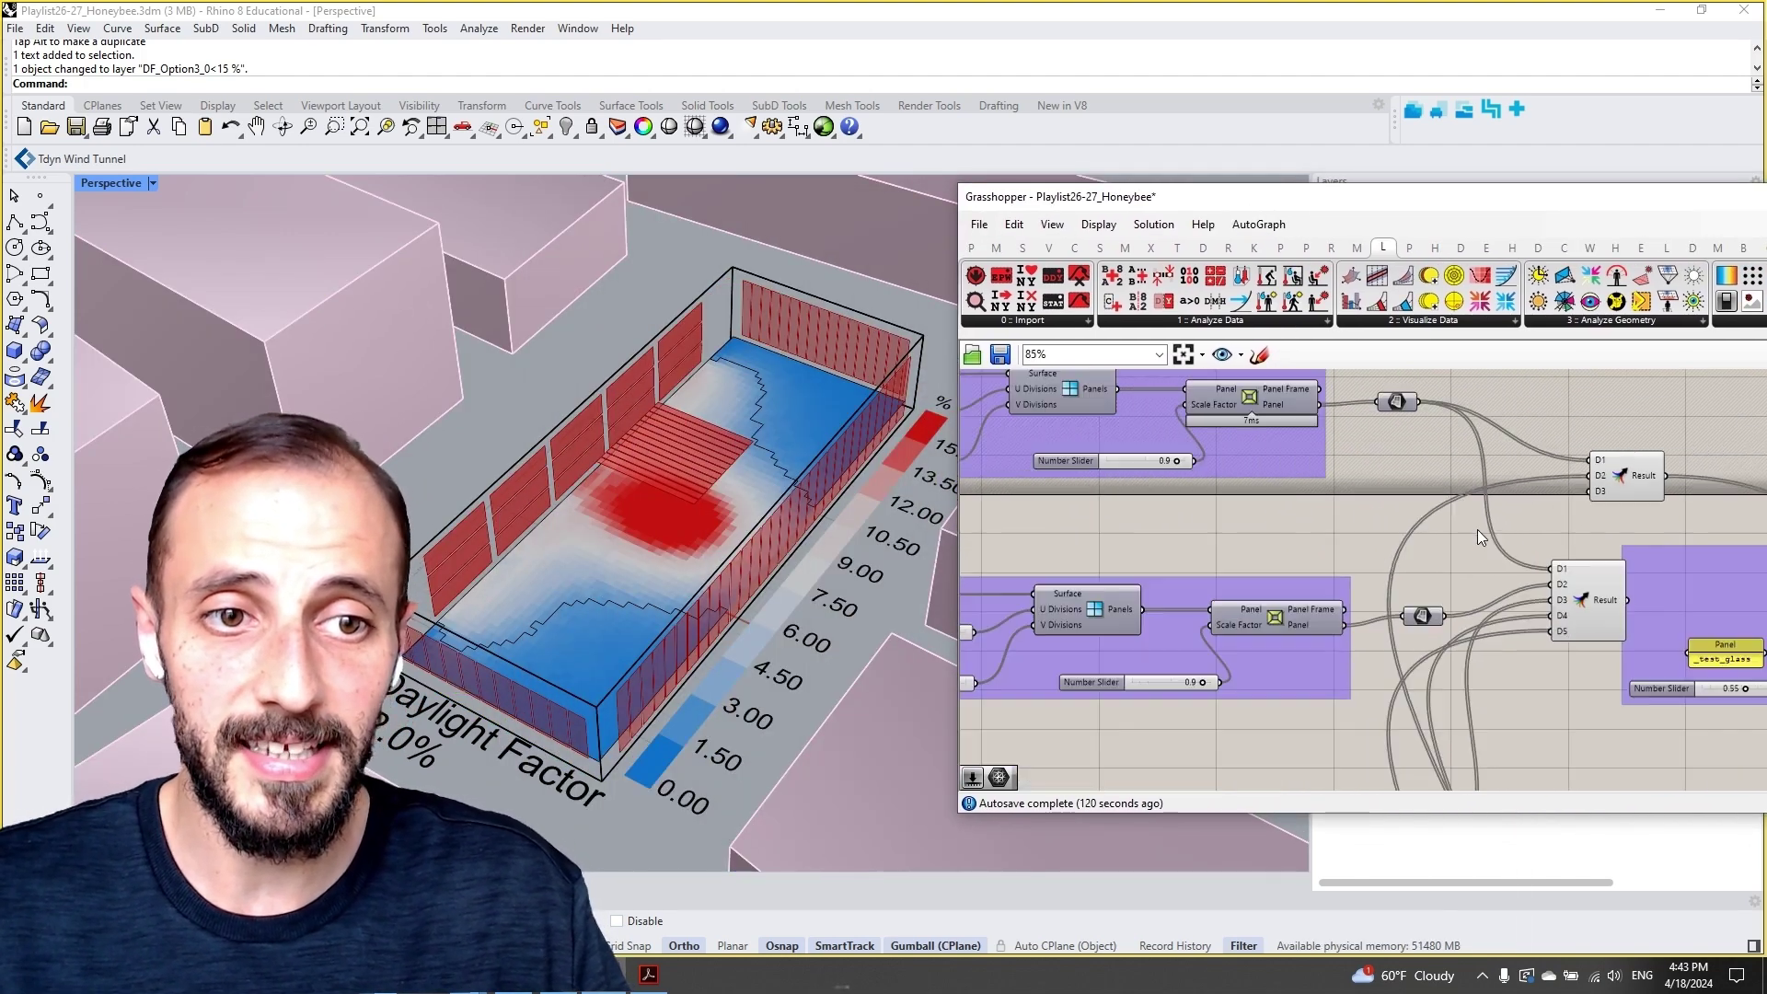
scroll(1204, 457, "down", 4)
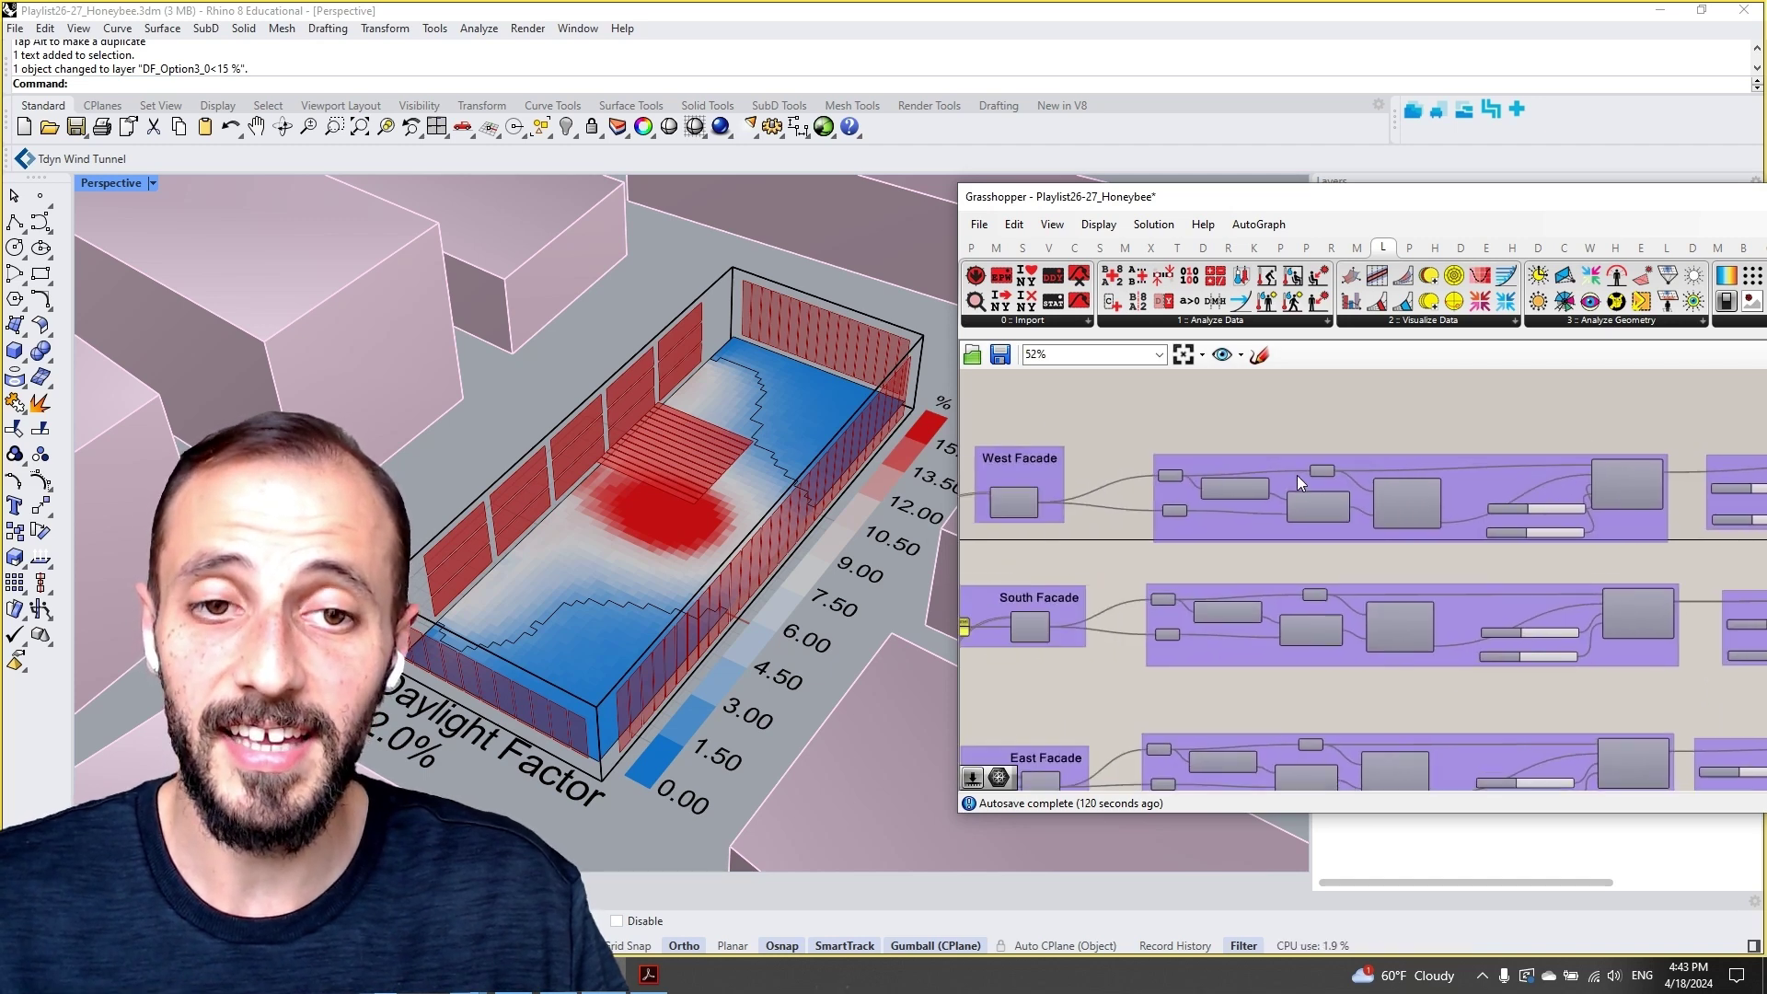
scroll(1156, 478, "up", 3)
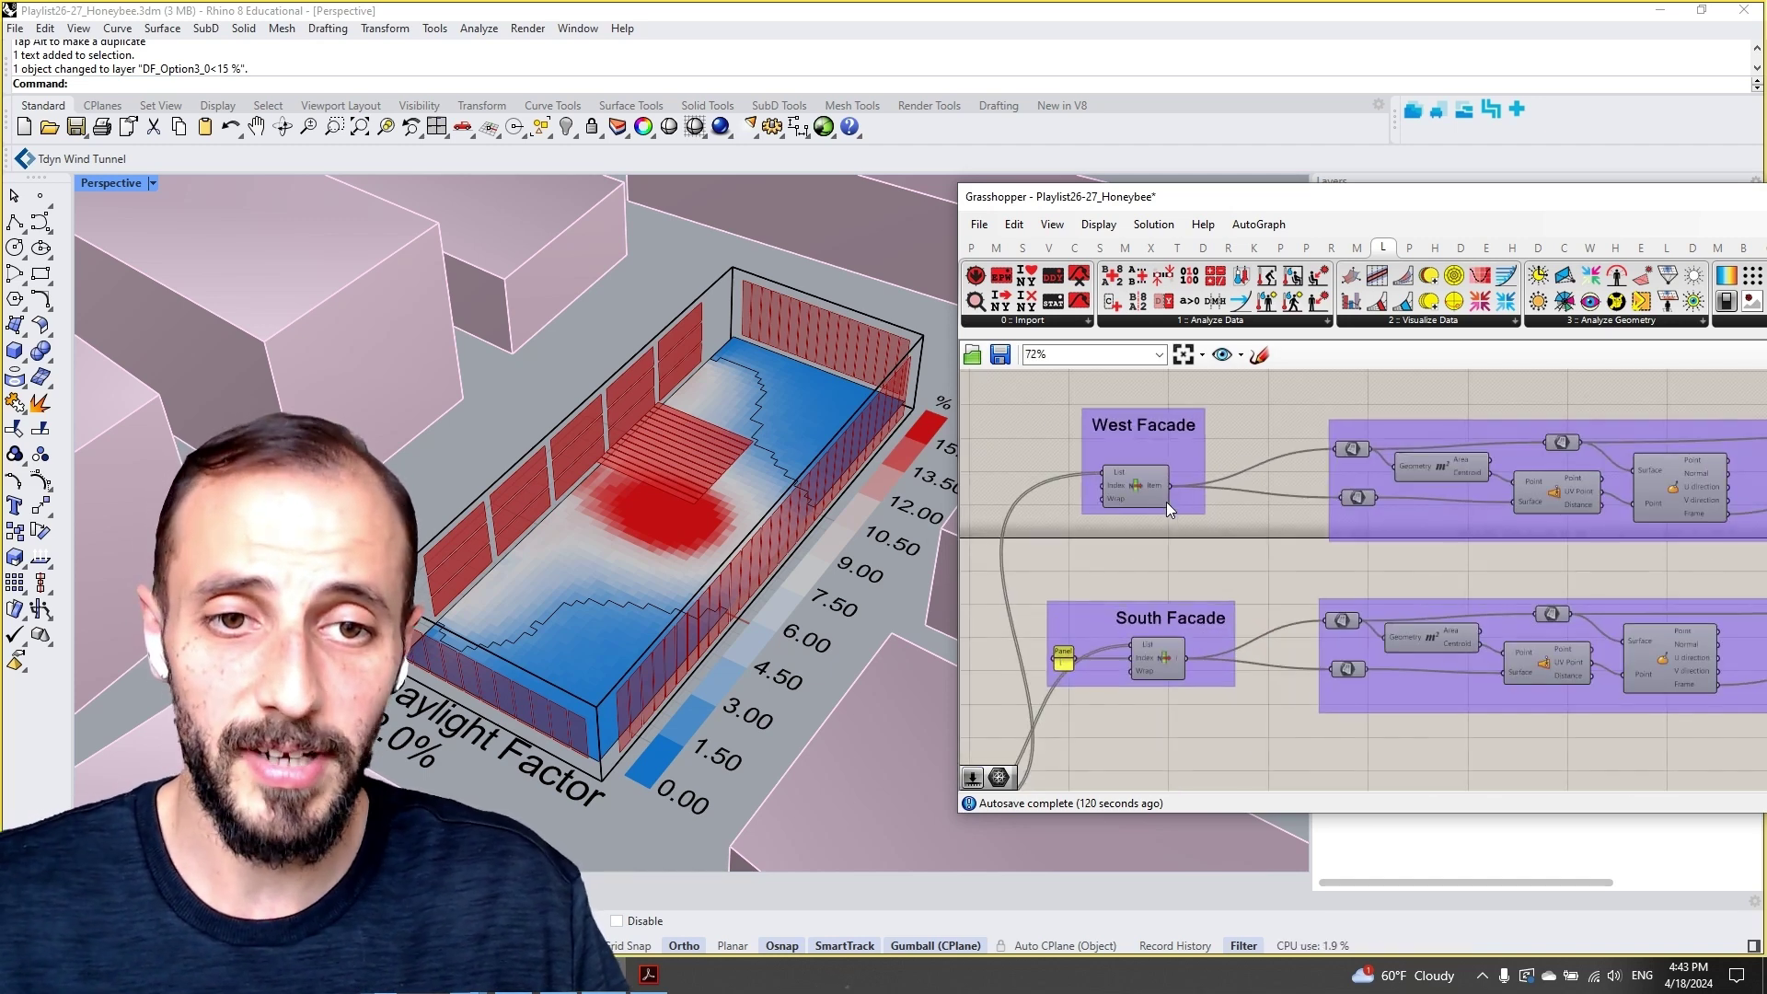
scroll(1473, 526, "up", 2)
right_click_drag(1474, 526, 1331, 520)
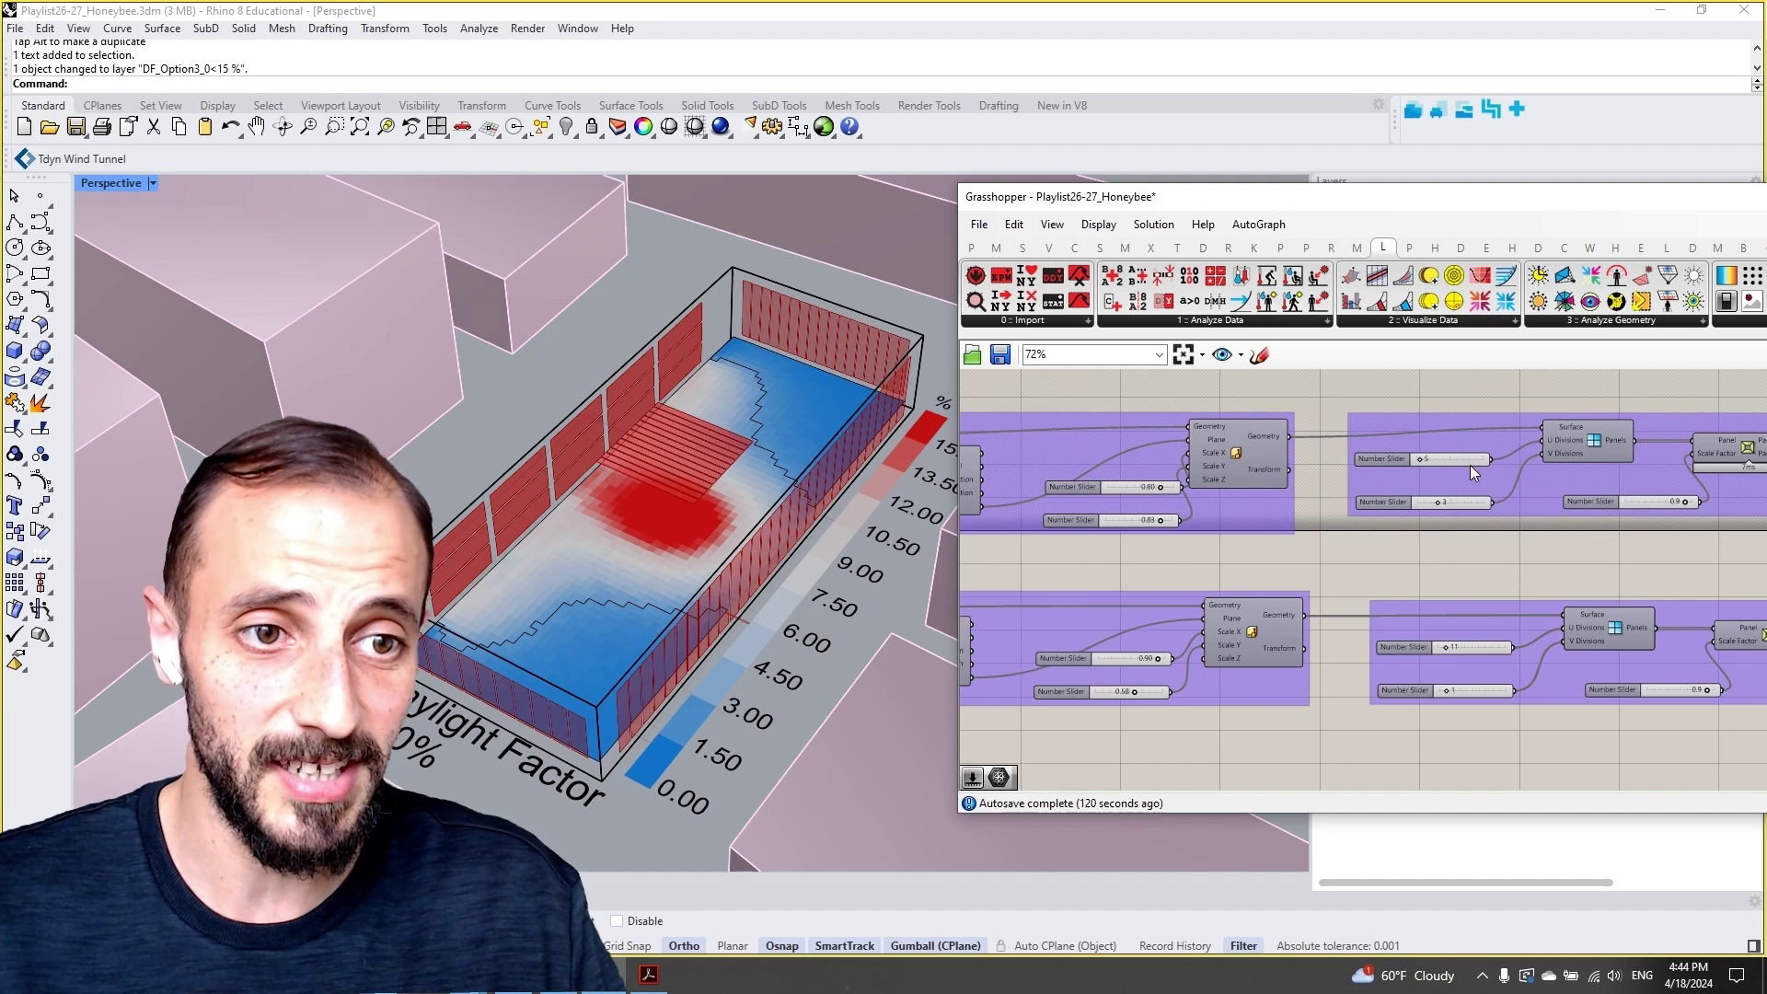
scroll(1471, 465, "up", 3)
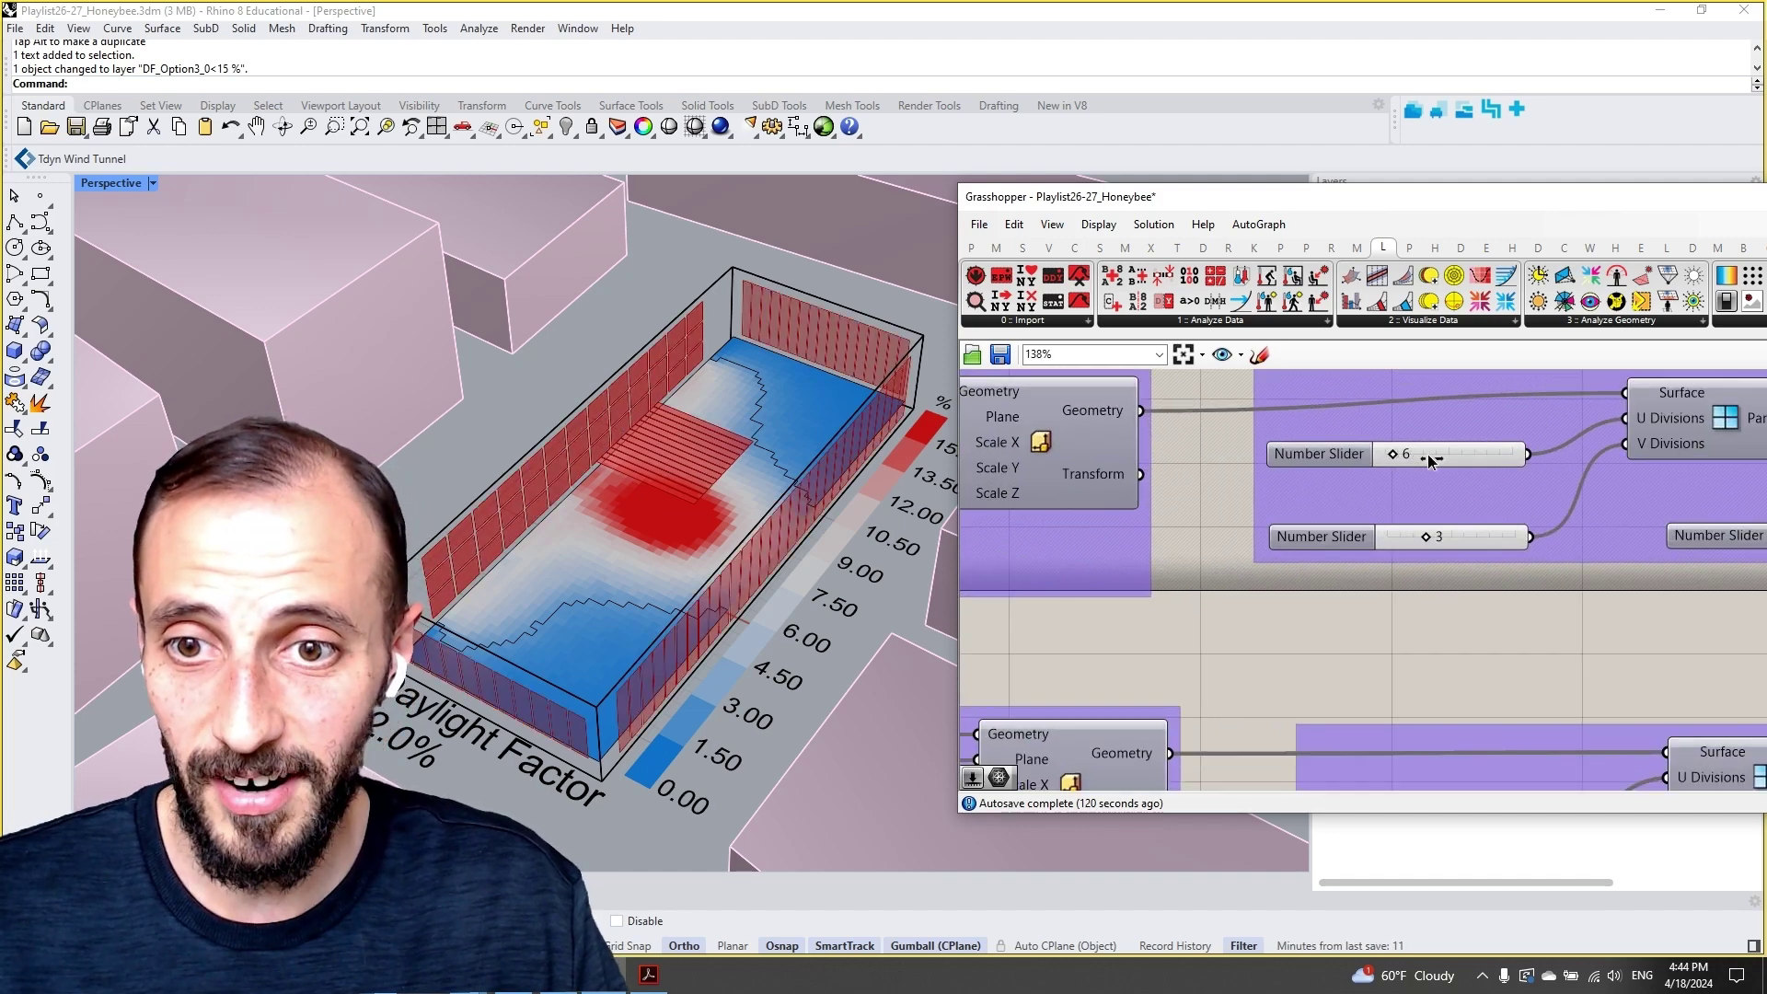
left_click_drag(1428, 456, 1389, 463)
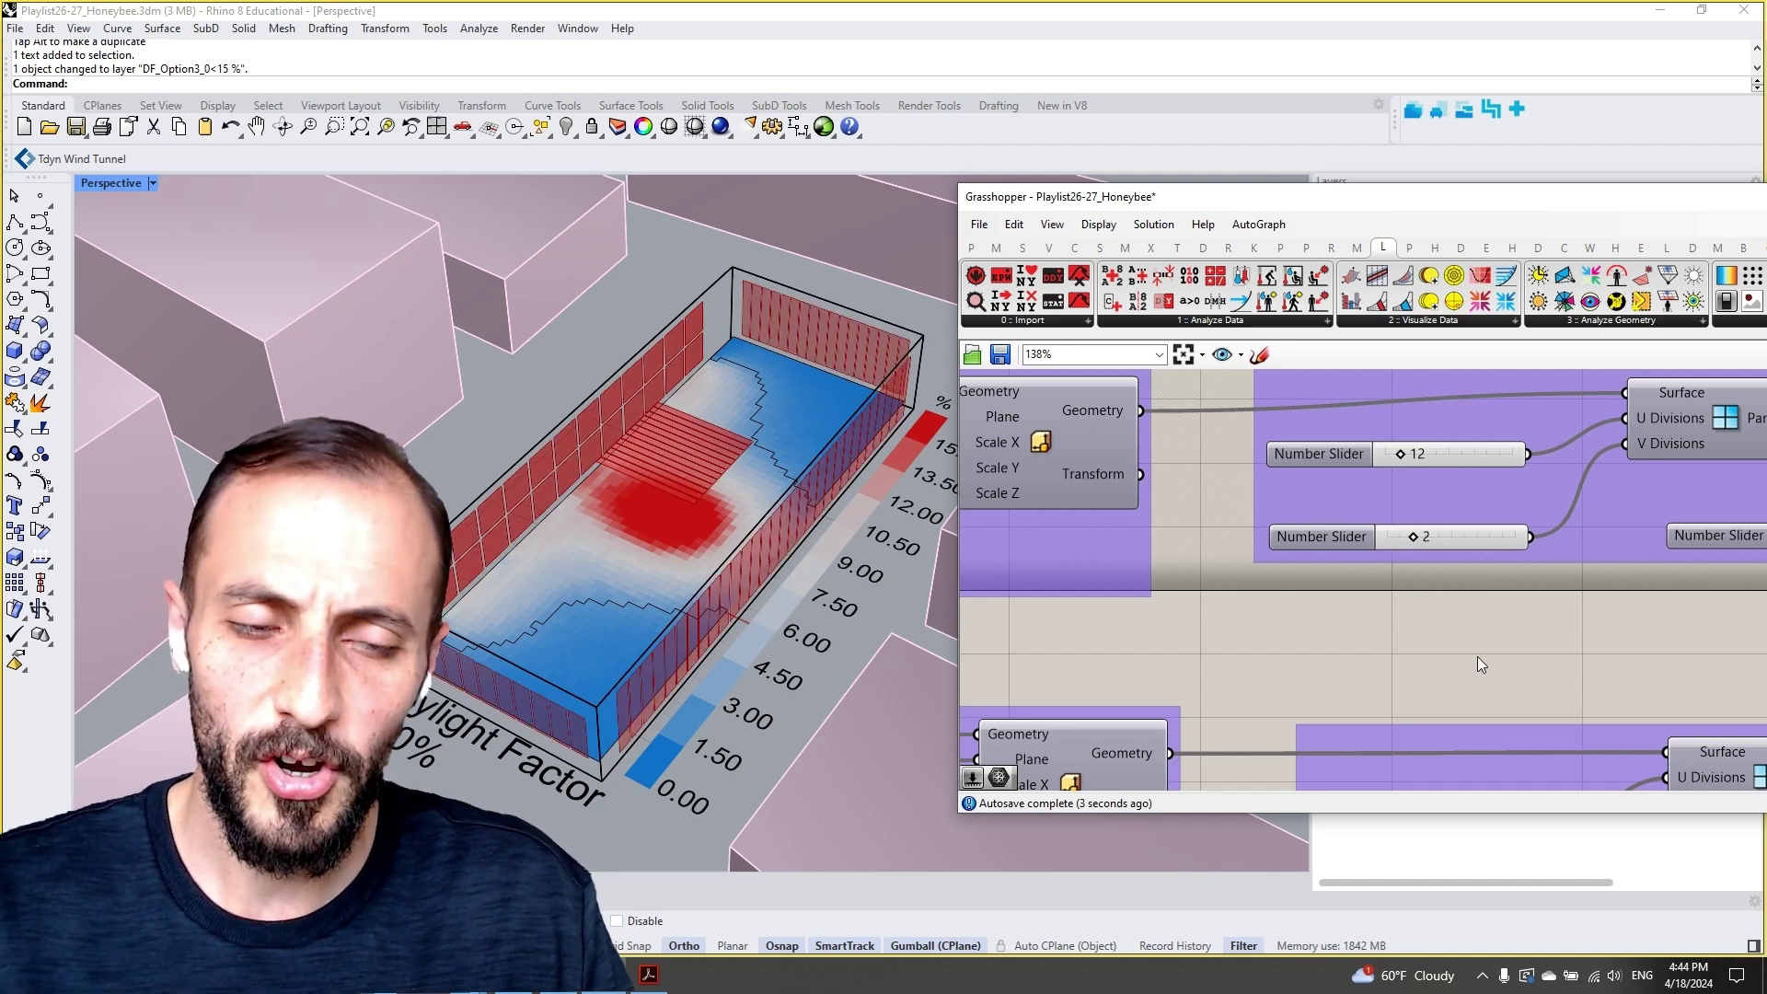
Raise the V divisions of the window panels in the fourth facade group
scroll(1477, 655, "down", 5)
right_click_drag(1349, 587, 1134, 538)
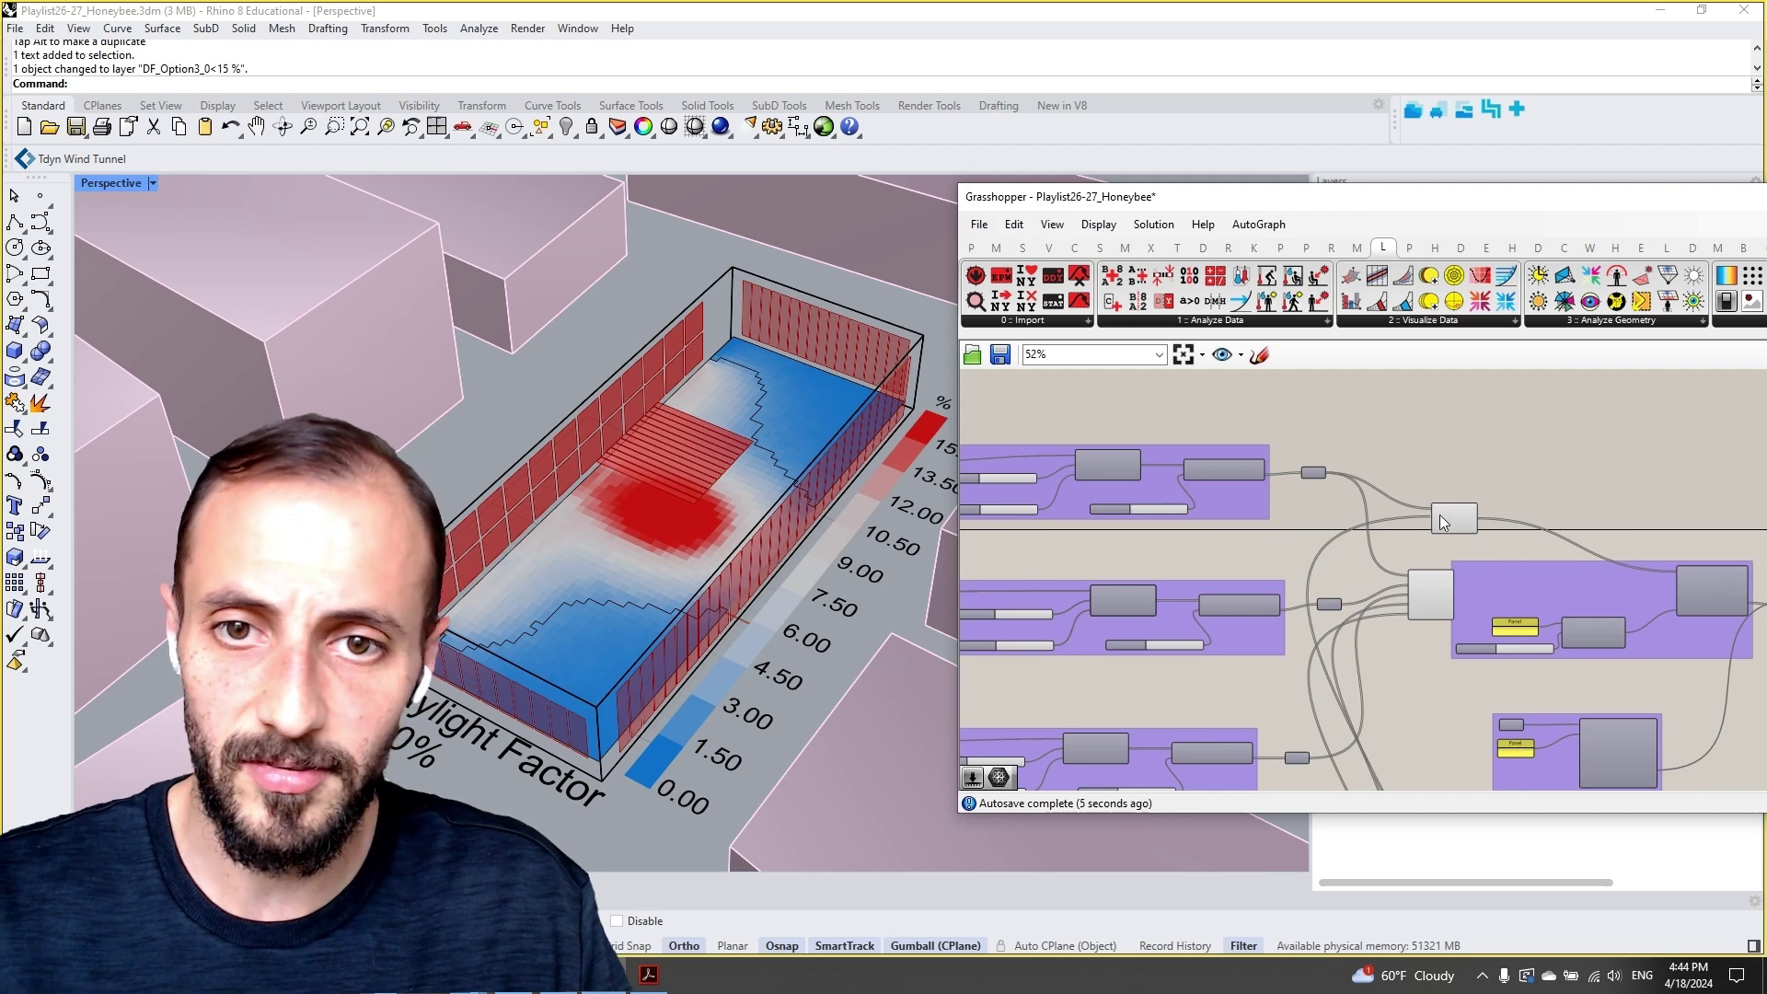
left_click(1441, 520)
left_click(1421, 461)
scroll(1421, 461, "down", 4)
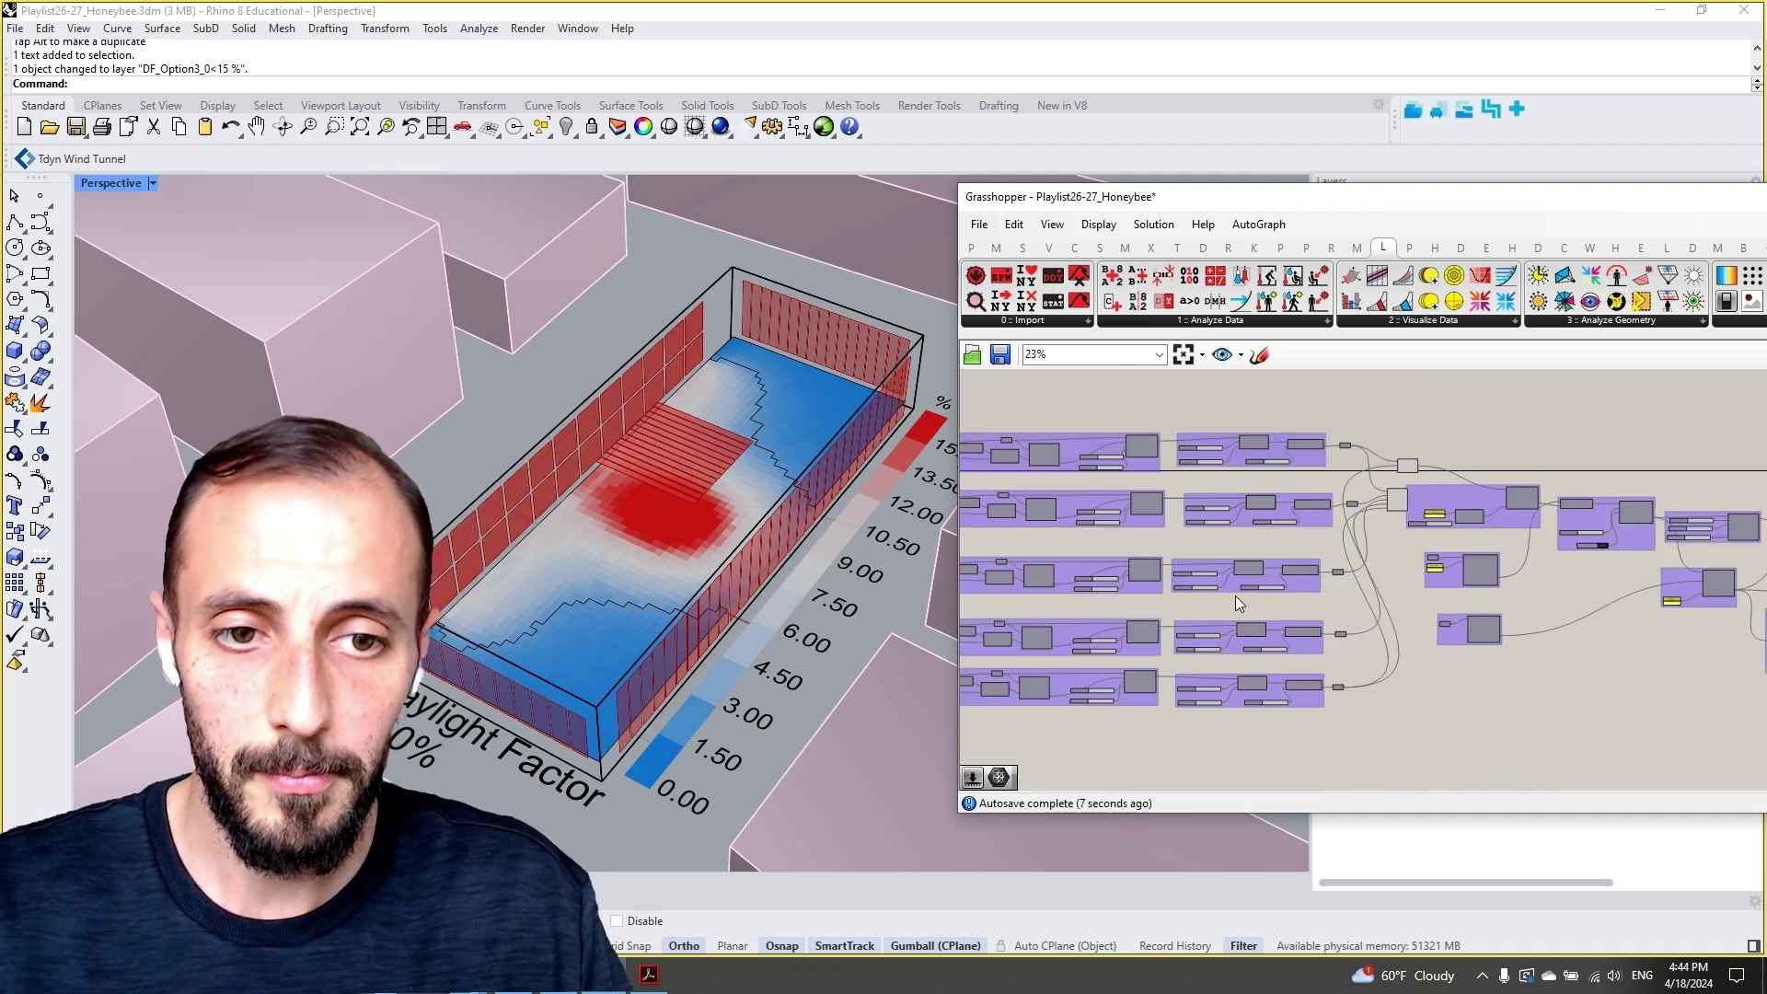
scroll(1288, 589, "up", 8)
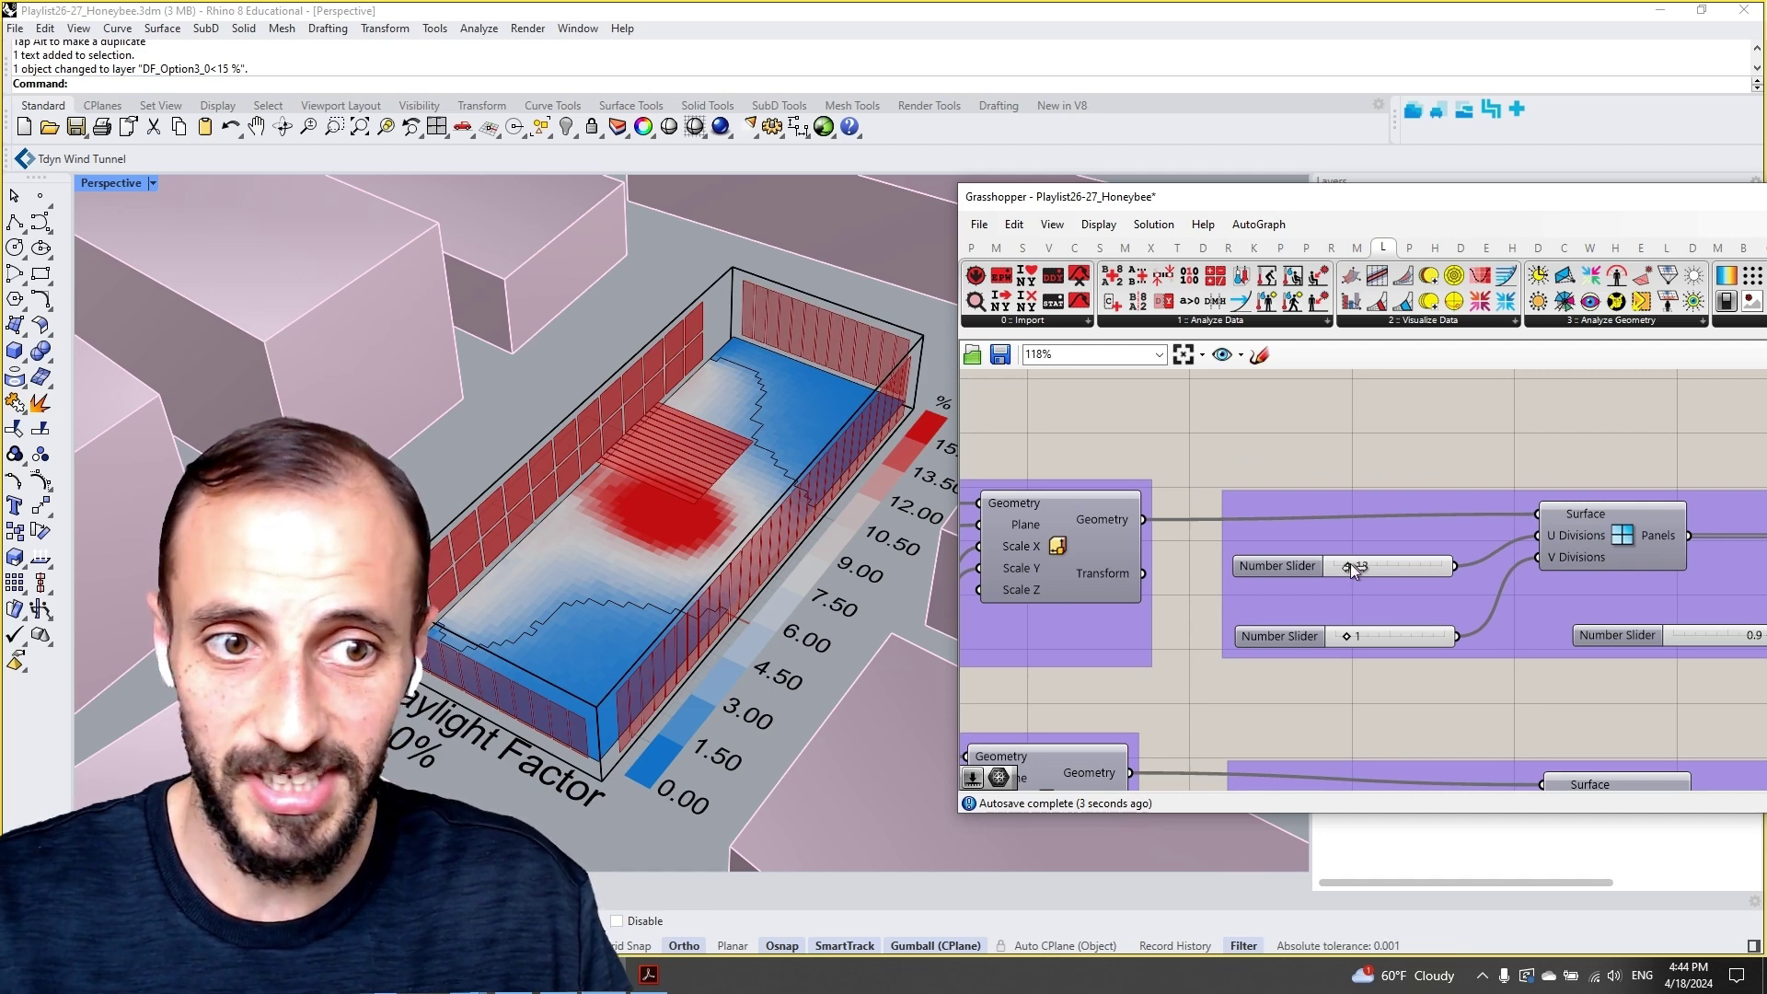
left_click_drag(1350, 632, 1354, 631)
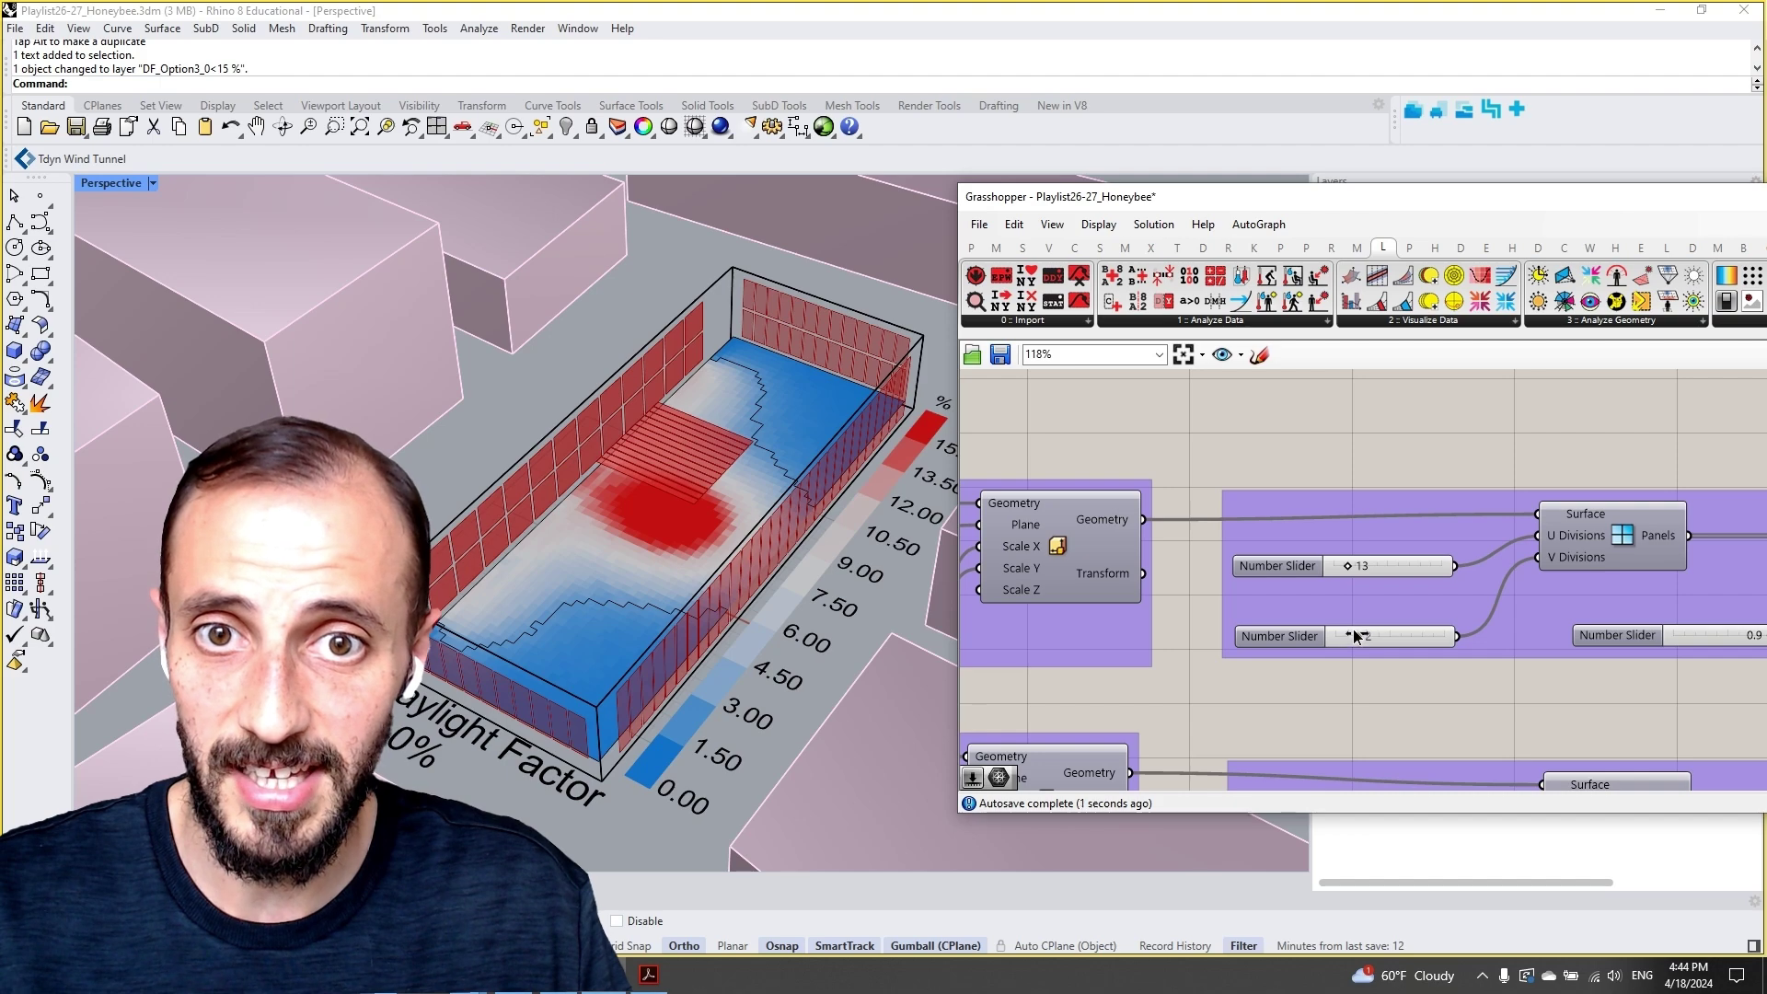
scroll(1331, 565, "down", 10)
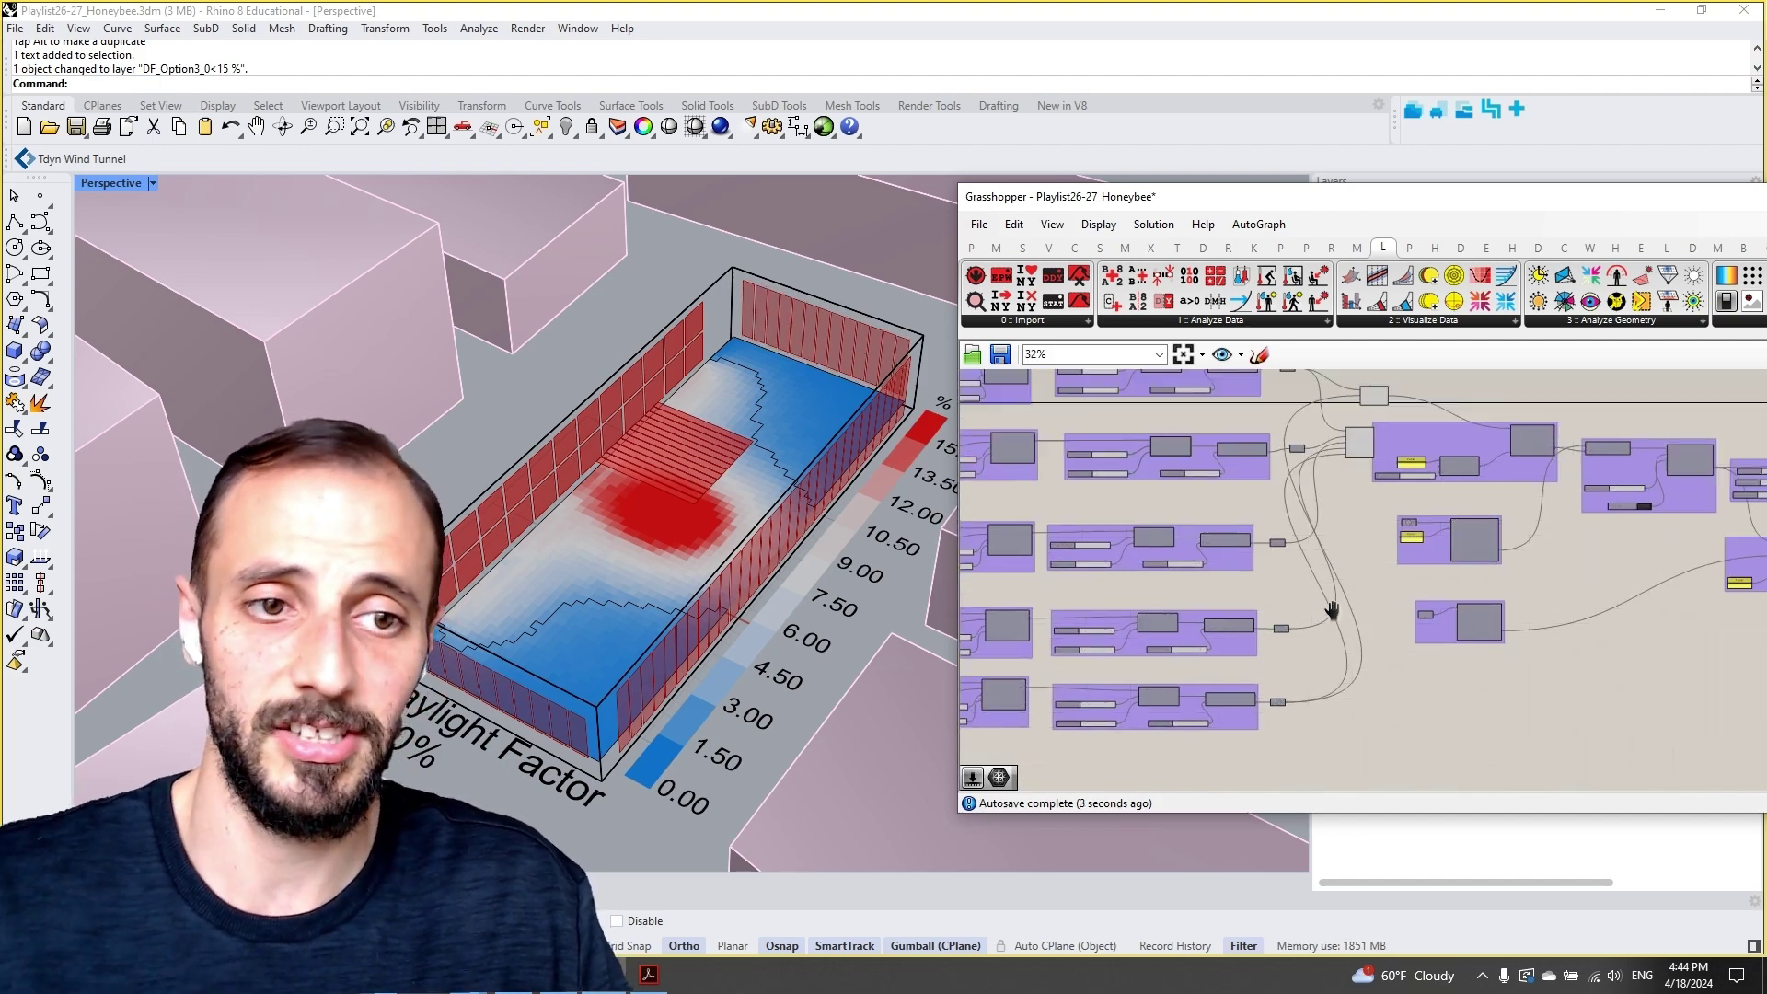
Examine the glass modifier, aperture, shoe_box room and context shade components and how they connect to the model
scroll(1307, 532, "up", 9)
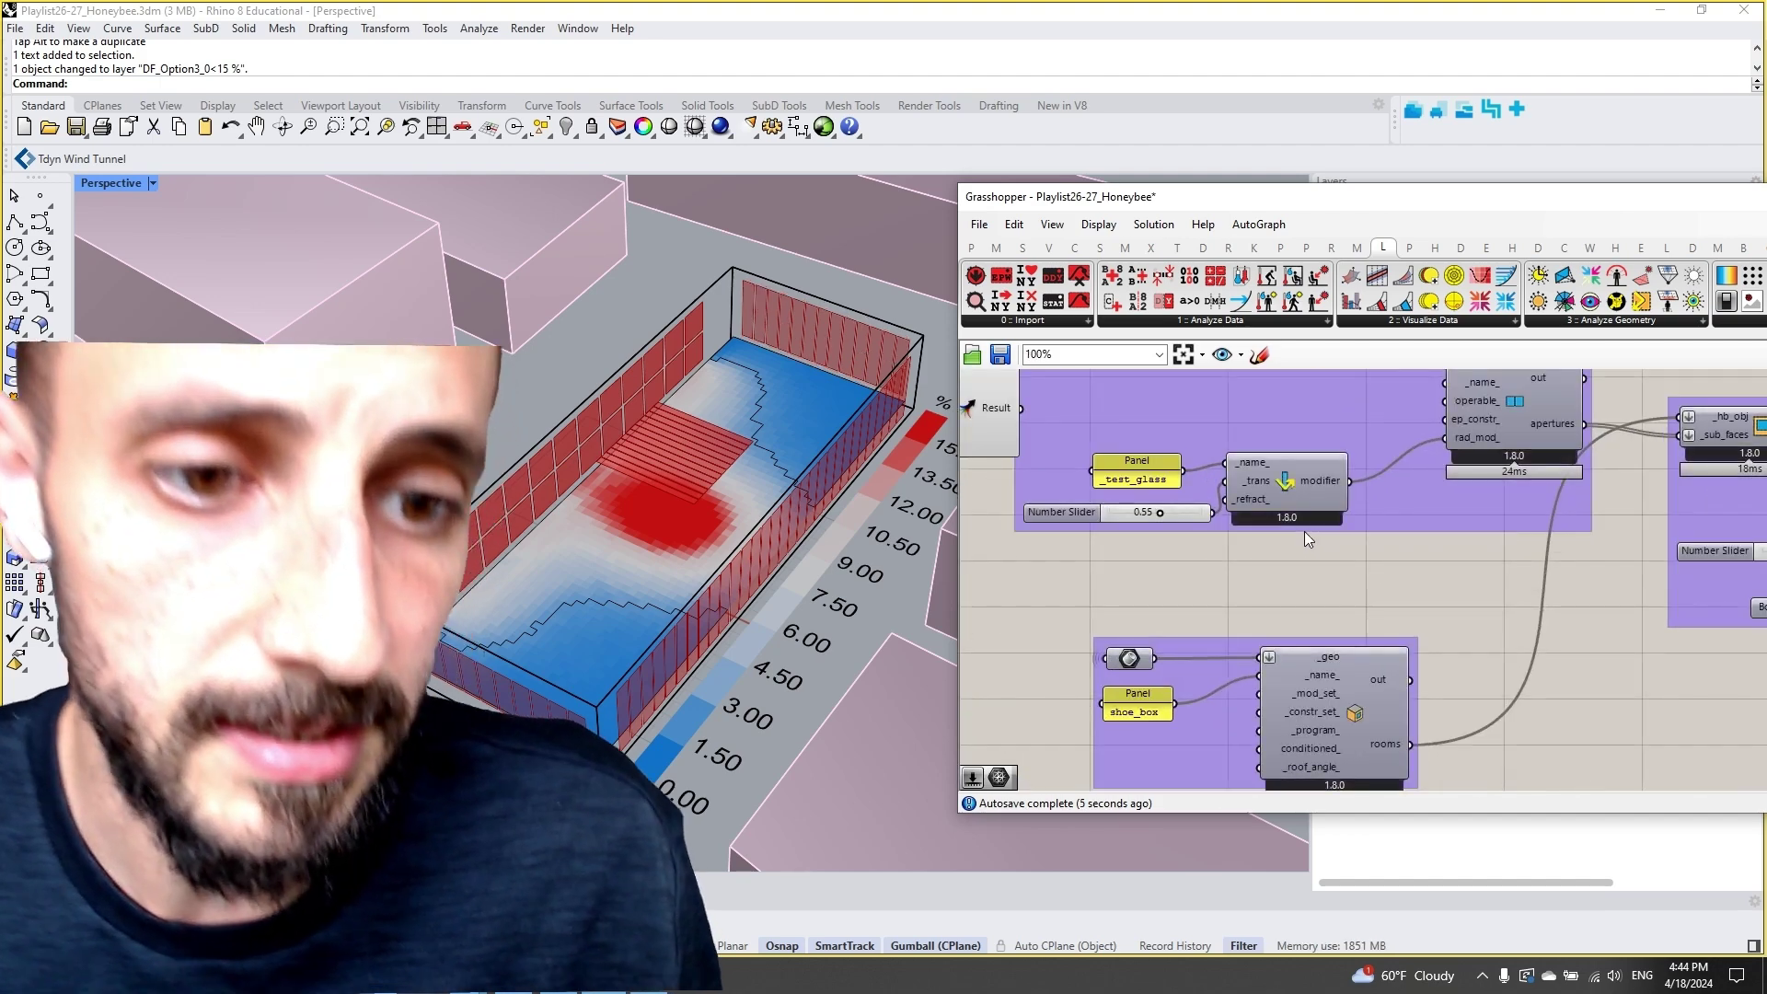
right_click_drag(1276, 639, 1404, 625)
scroll(1227, 622, "down", 2)
right_click_drag(1290, 630, 1162, 563)
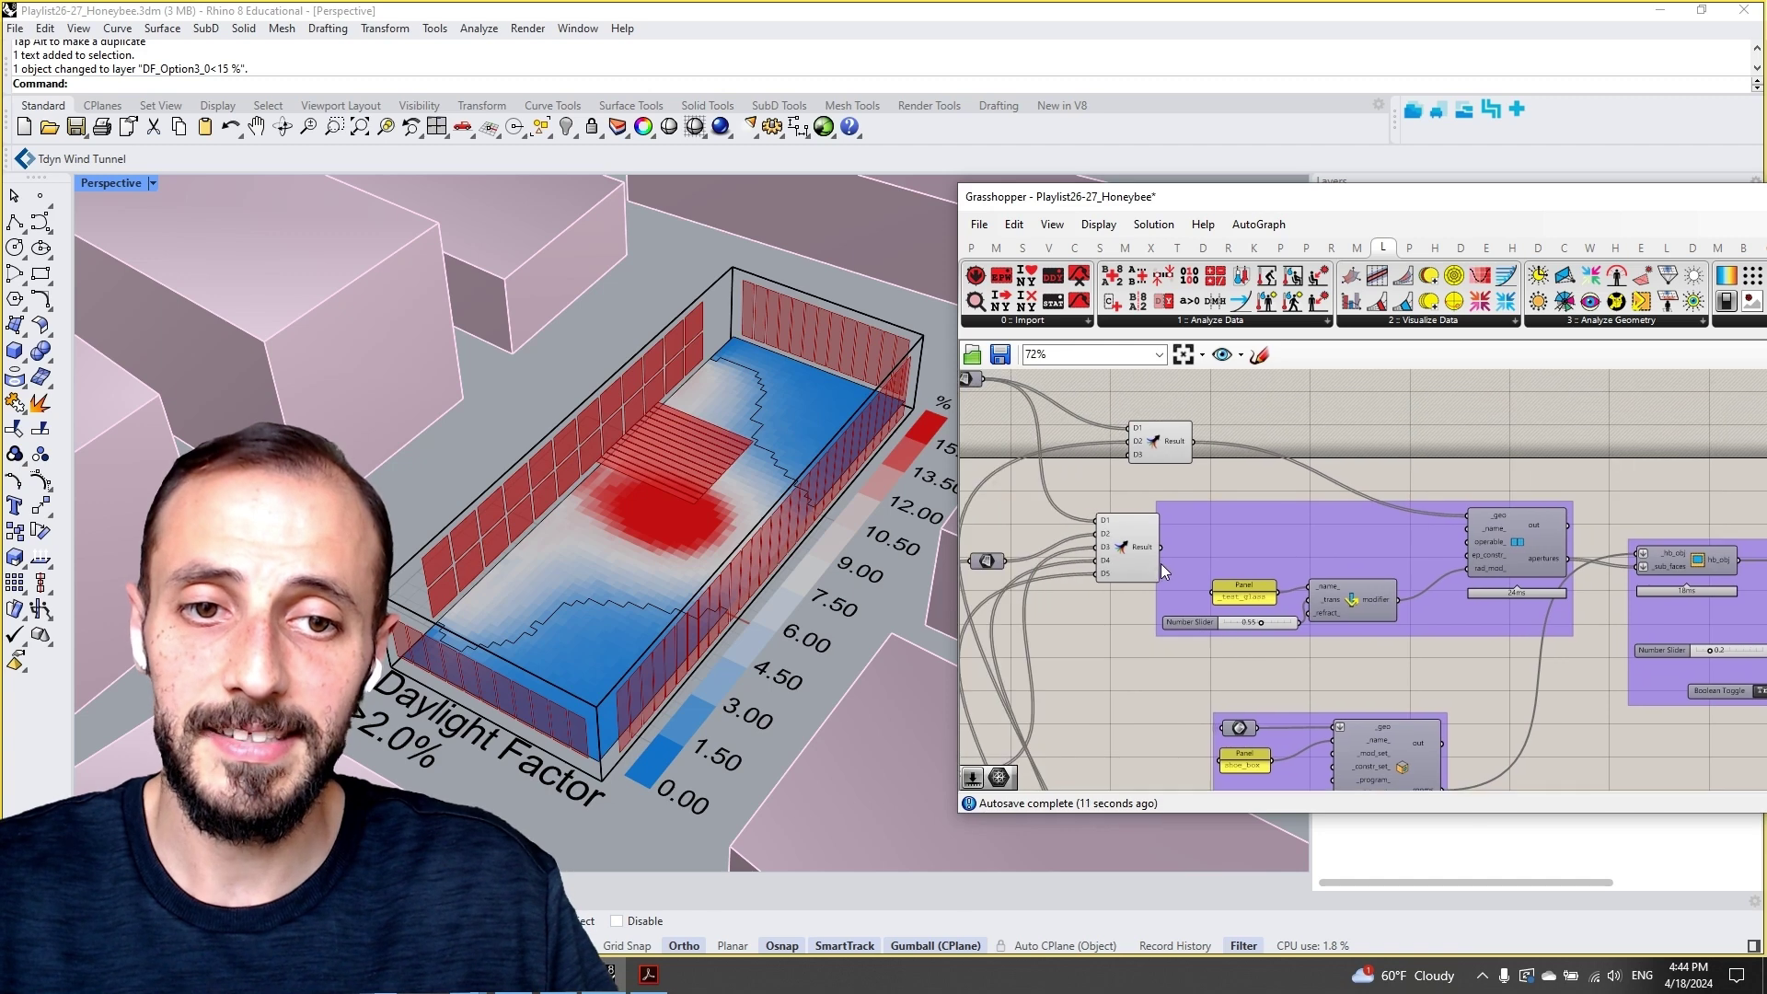
right_click_drag(1275, 618, 1234, 589)
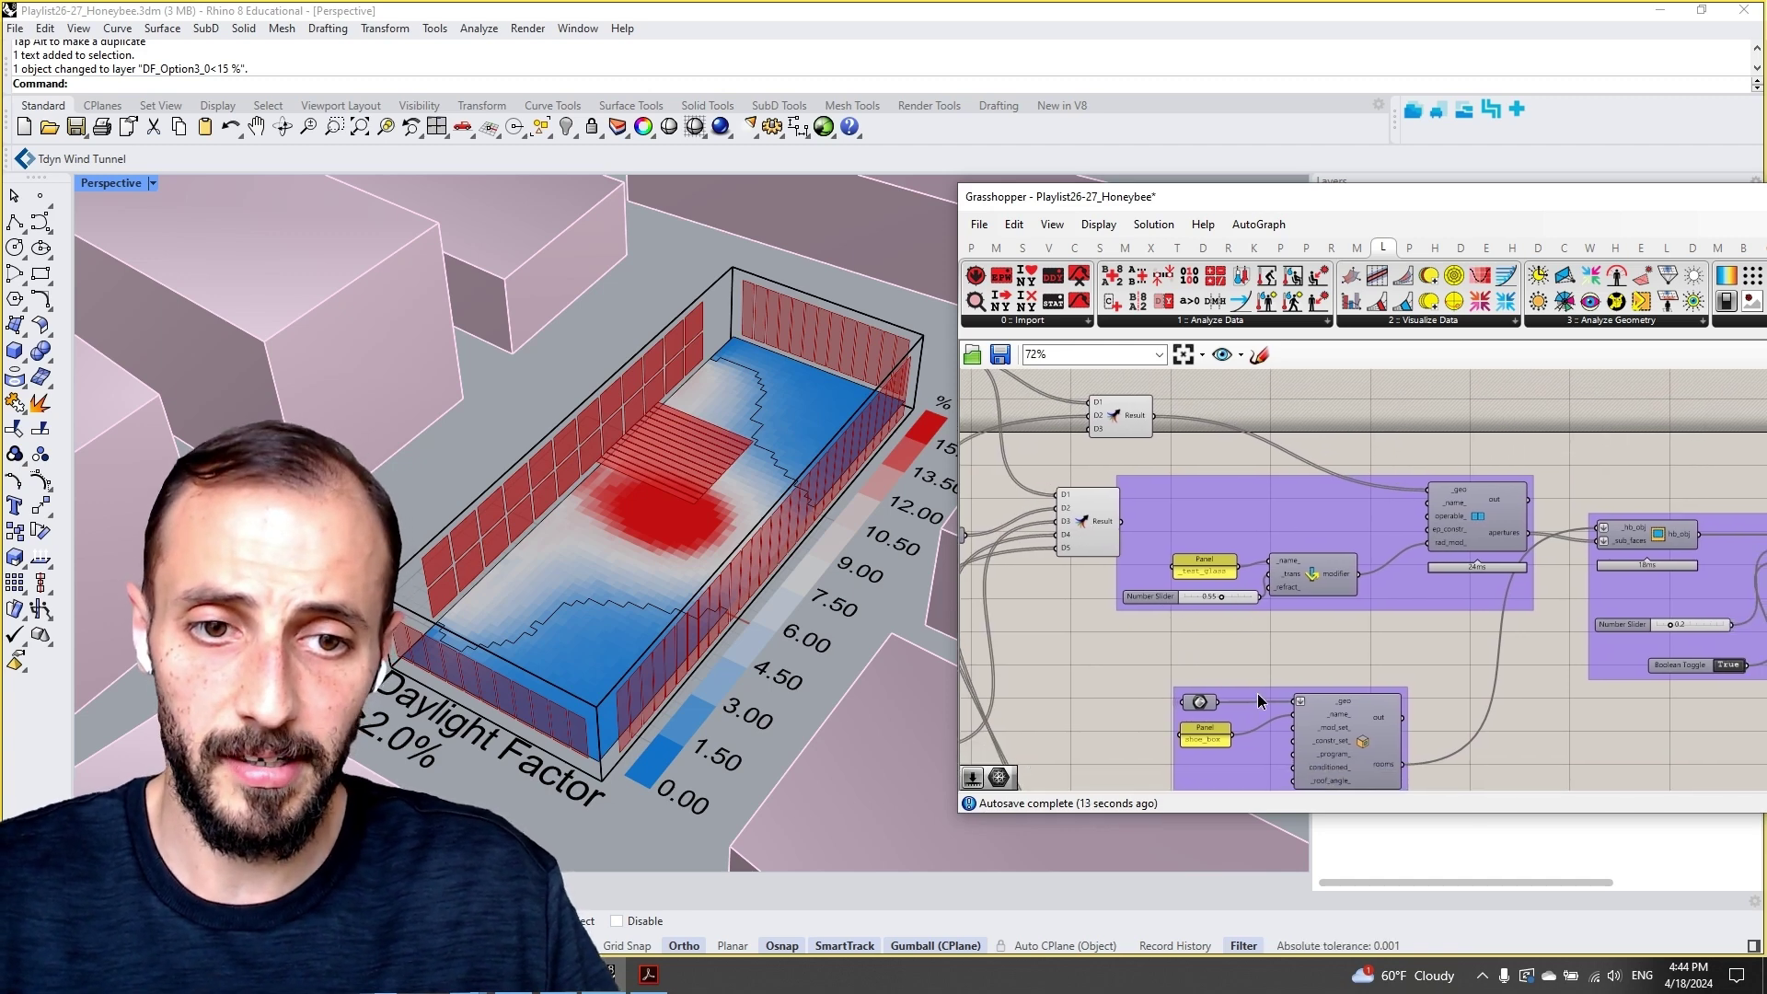
right_click_drag(1258, 694, 1212, 583)
mouse_move(1233, 667)
right_mouse_down()
mouse_move(1218, 525)
mouse_move(1251, 698)
right_mouse_up()
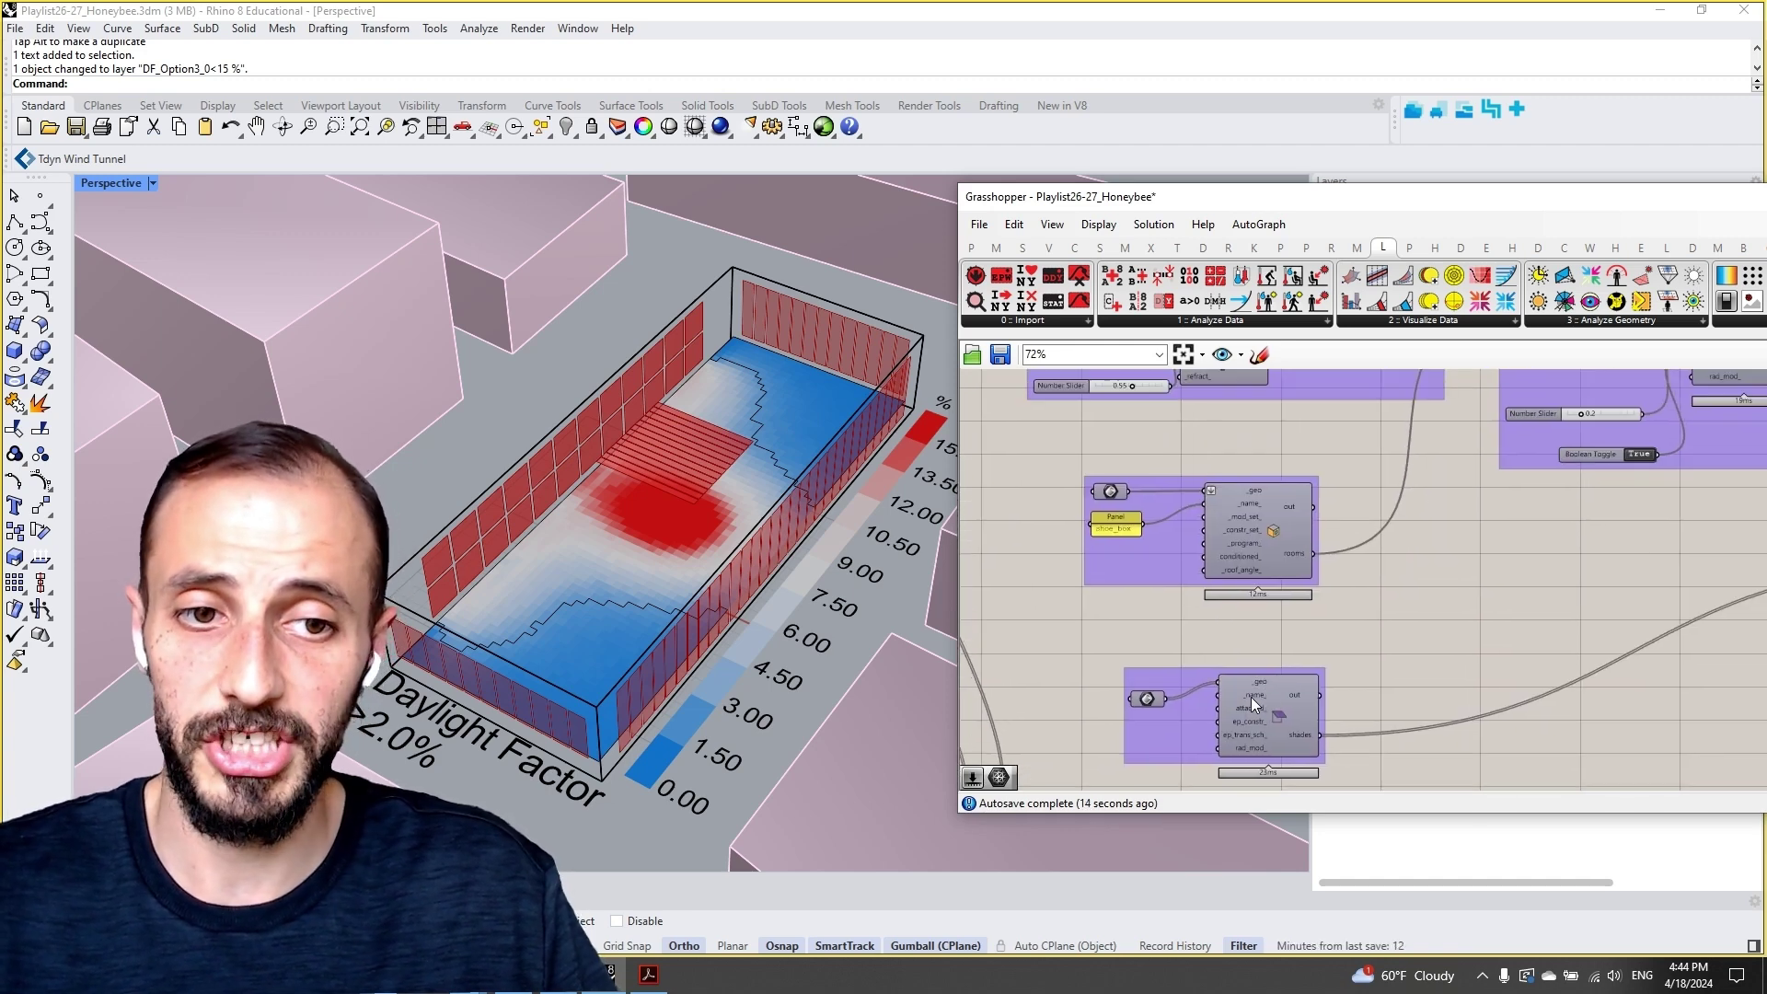
right_click_drag(1539, 539, 1405, 645)
scroll(1305, 603, "down", 3)
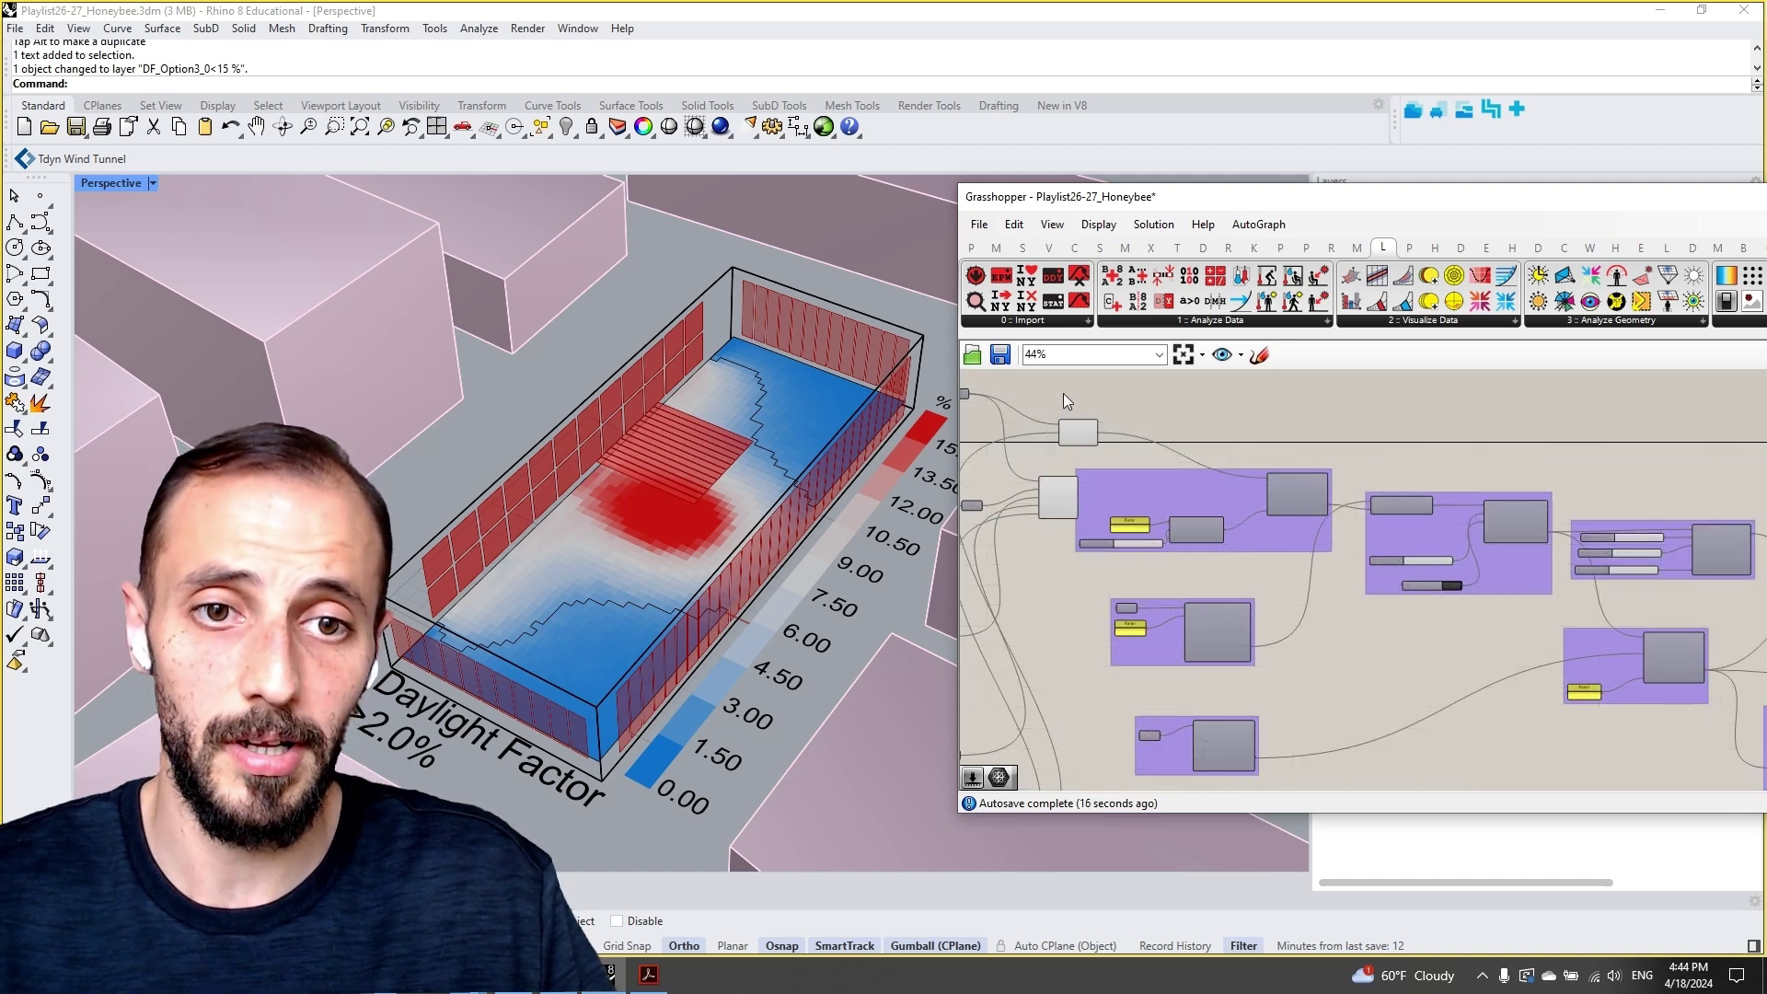
Turn off the preview of both Merge components that collect the window panels
left_click_drag(1063, 394, 1138, 482)
right_click(1169, 419)
left_click(1210, 449)
Turn on the preview of the component that visualizes the model by surface type and view the building from its west side
scroll(1305, 580, "up", 4)
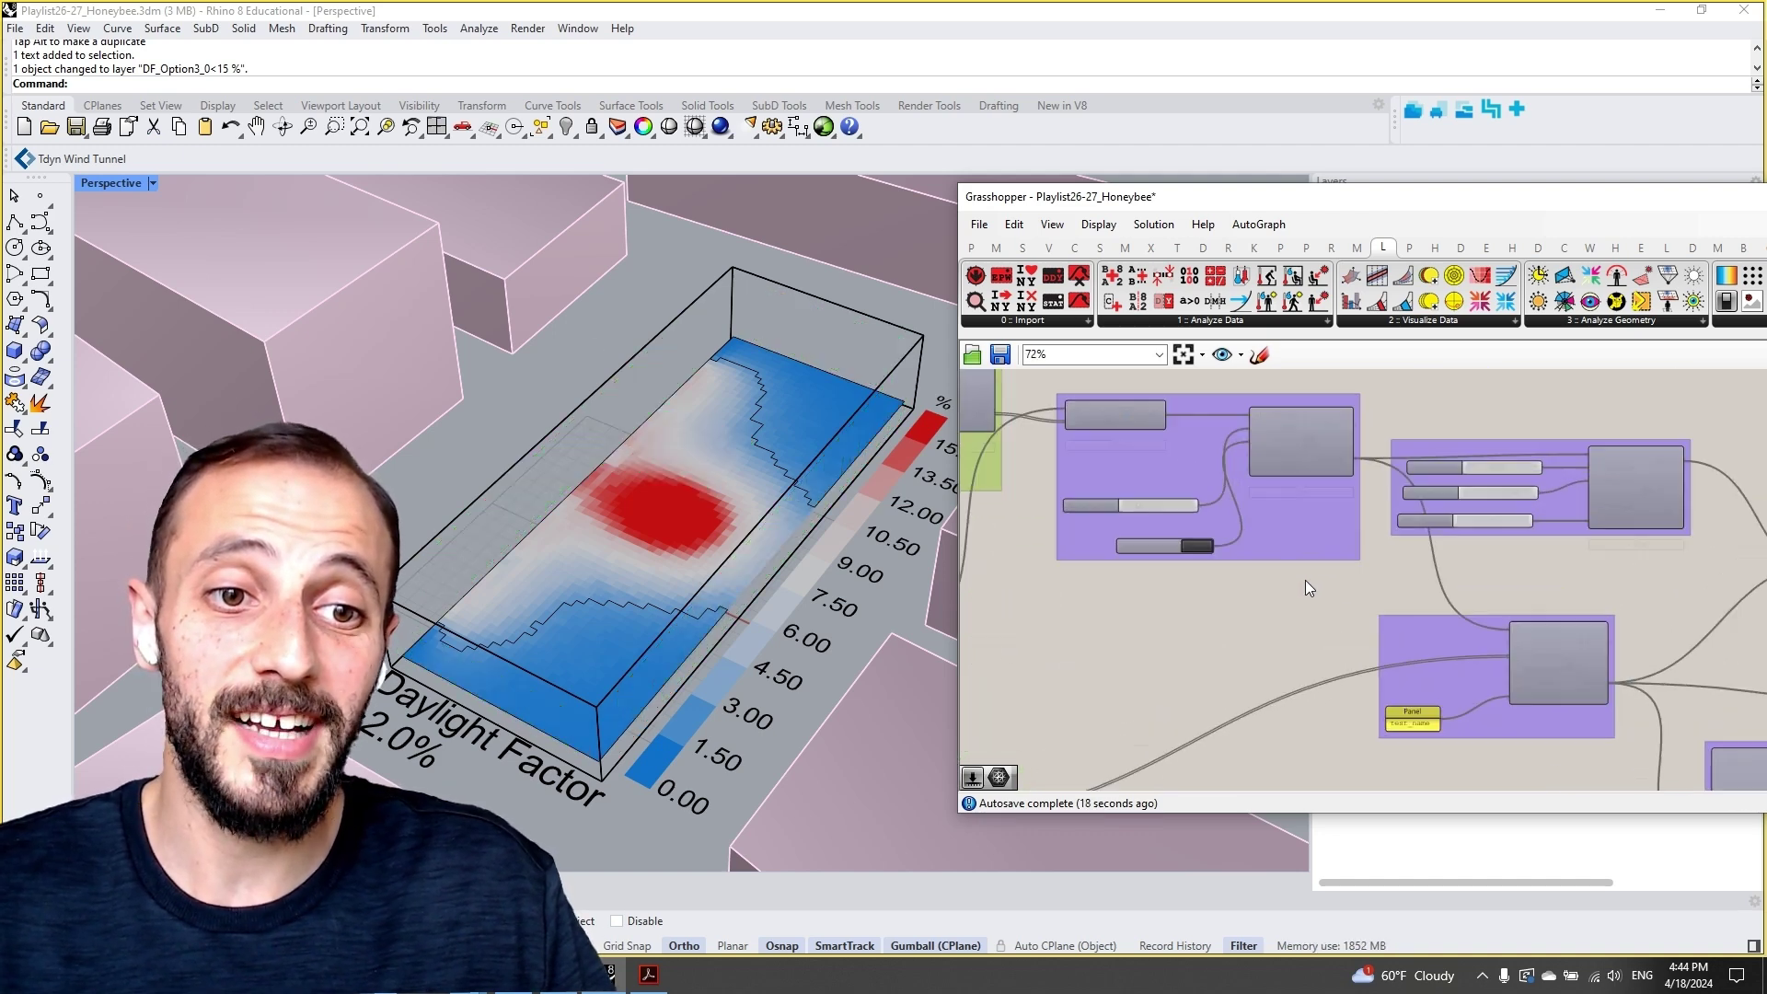
scroll(1261, 555, "down", 3)
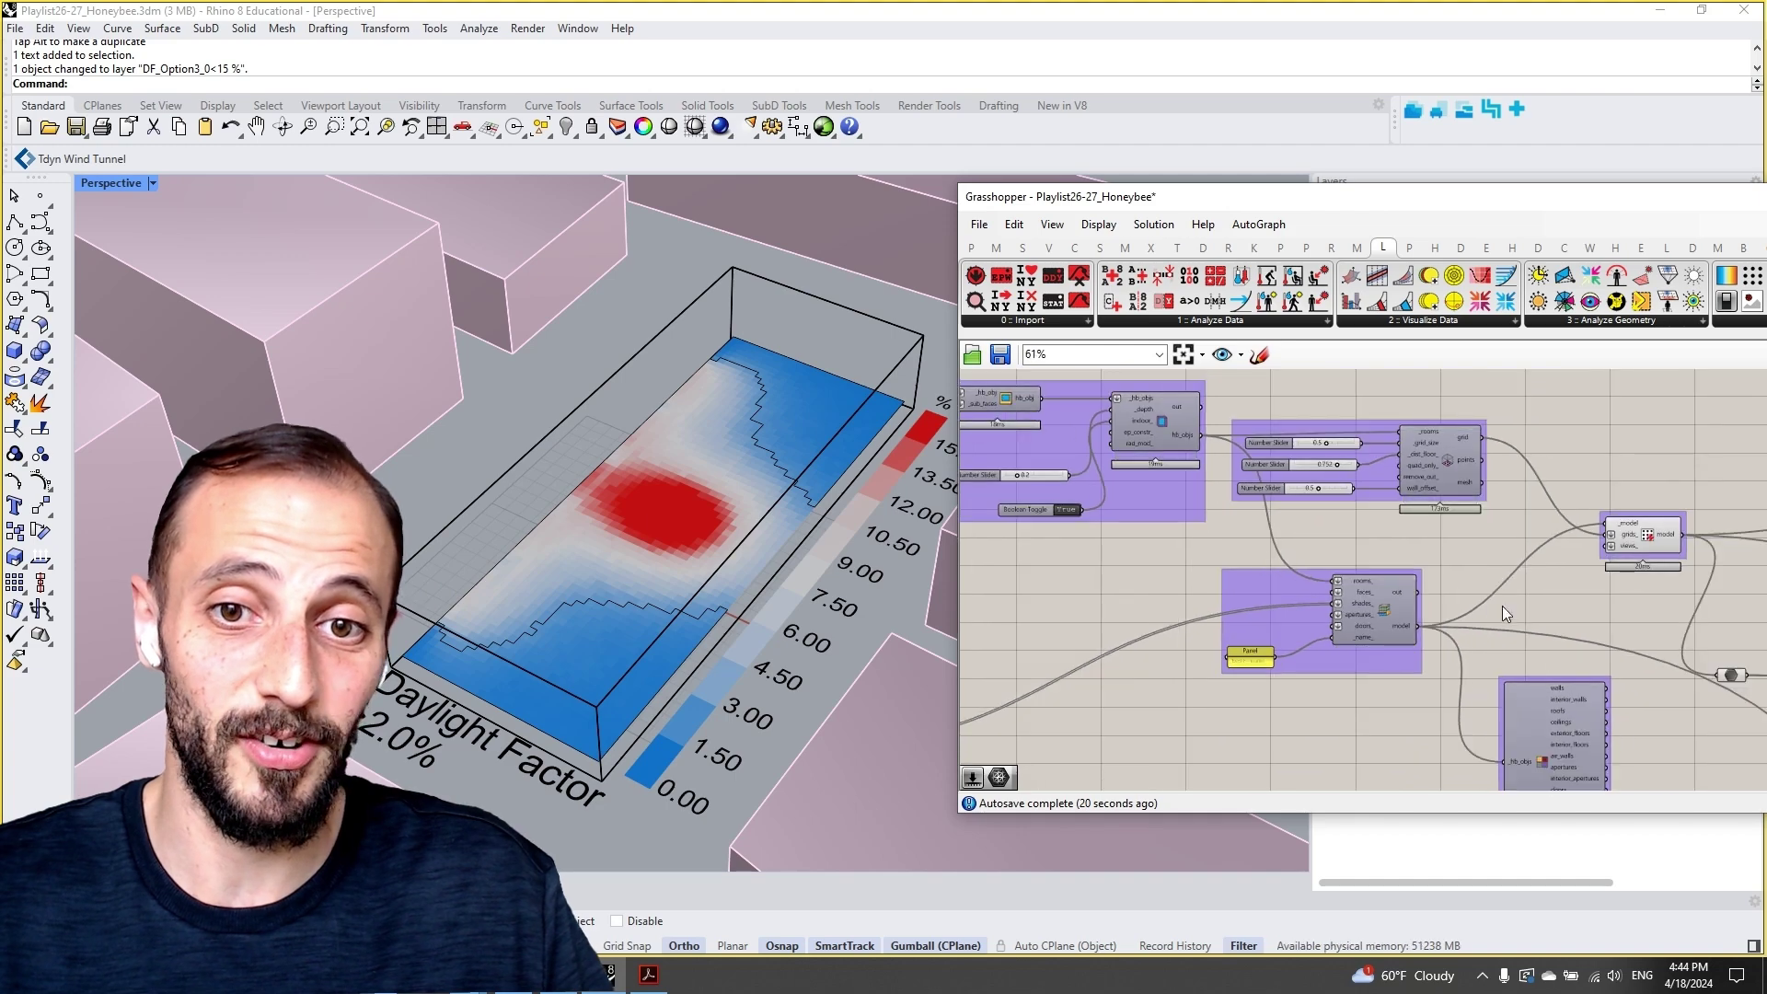
right_click(1465, 574)
left_click(1493, 589)
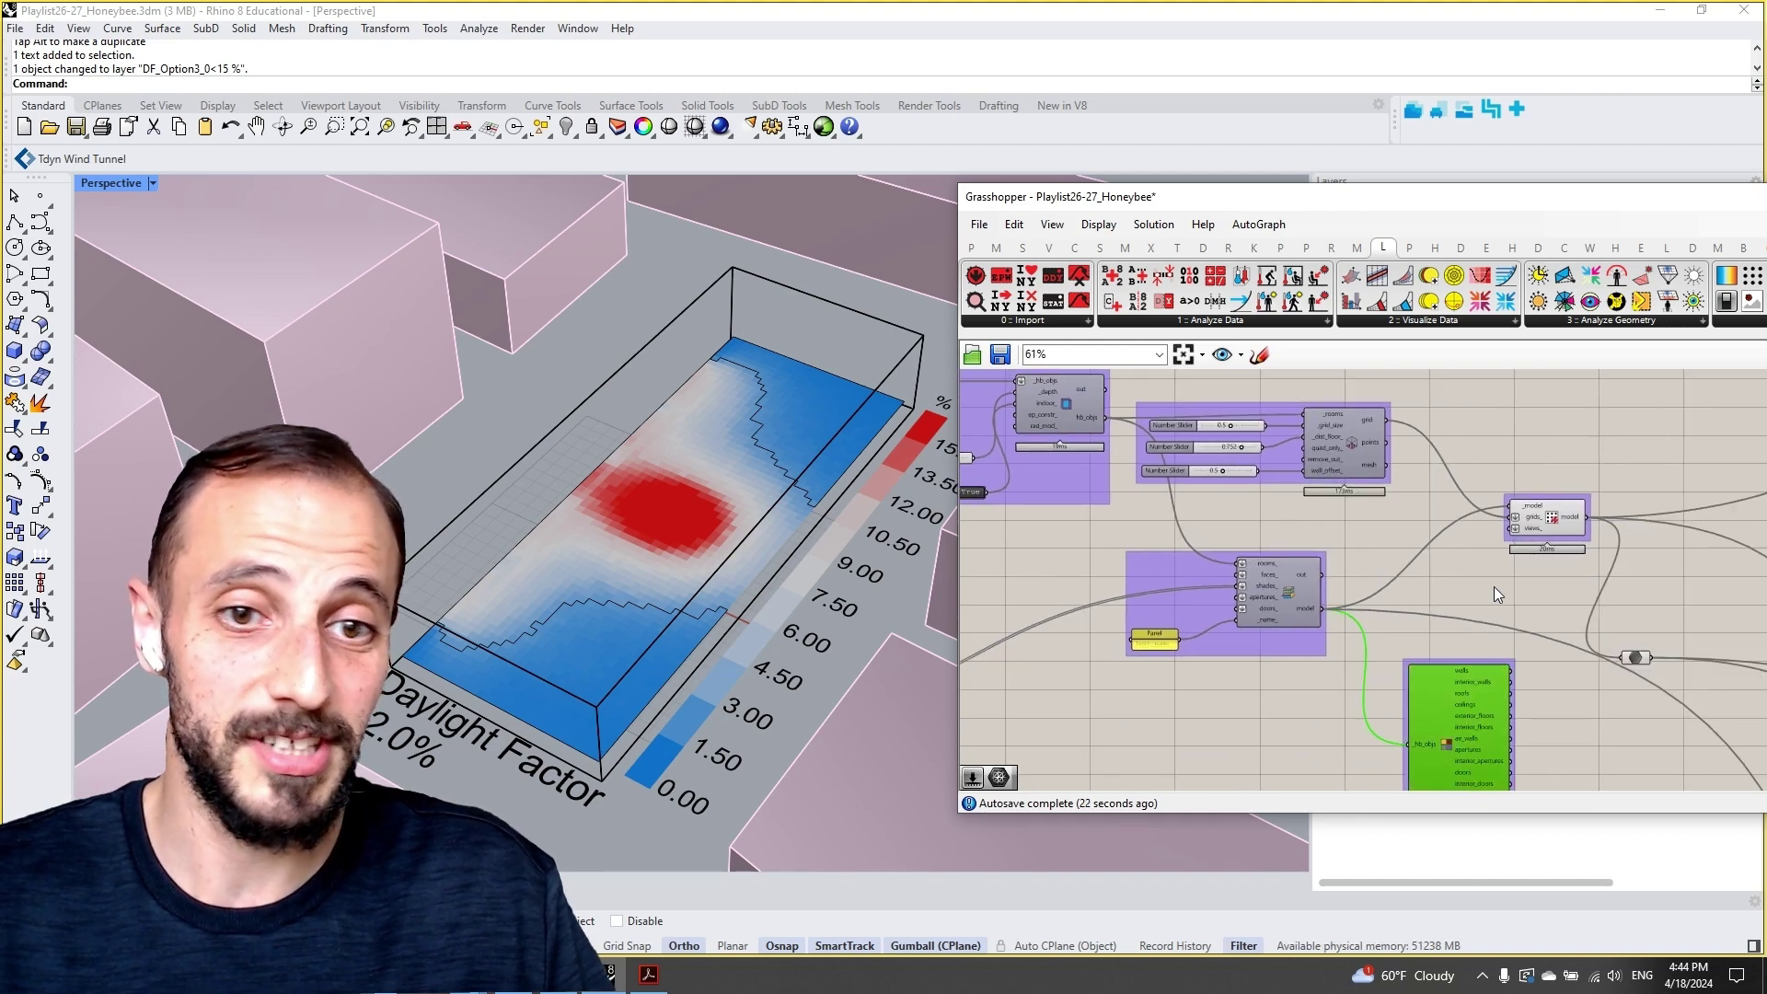
left_click(1492, 584)
right_click_drag(620, 580, 697, 559)
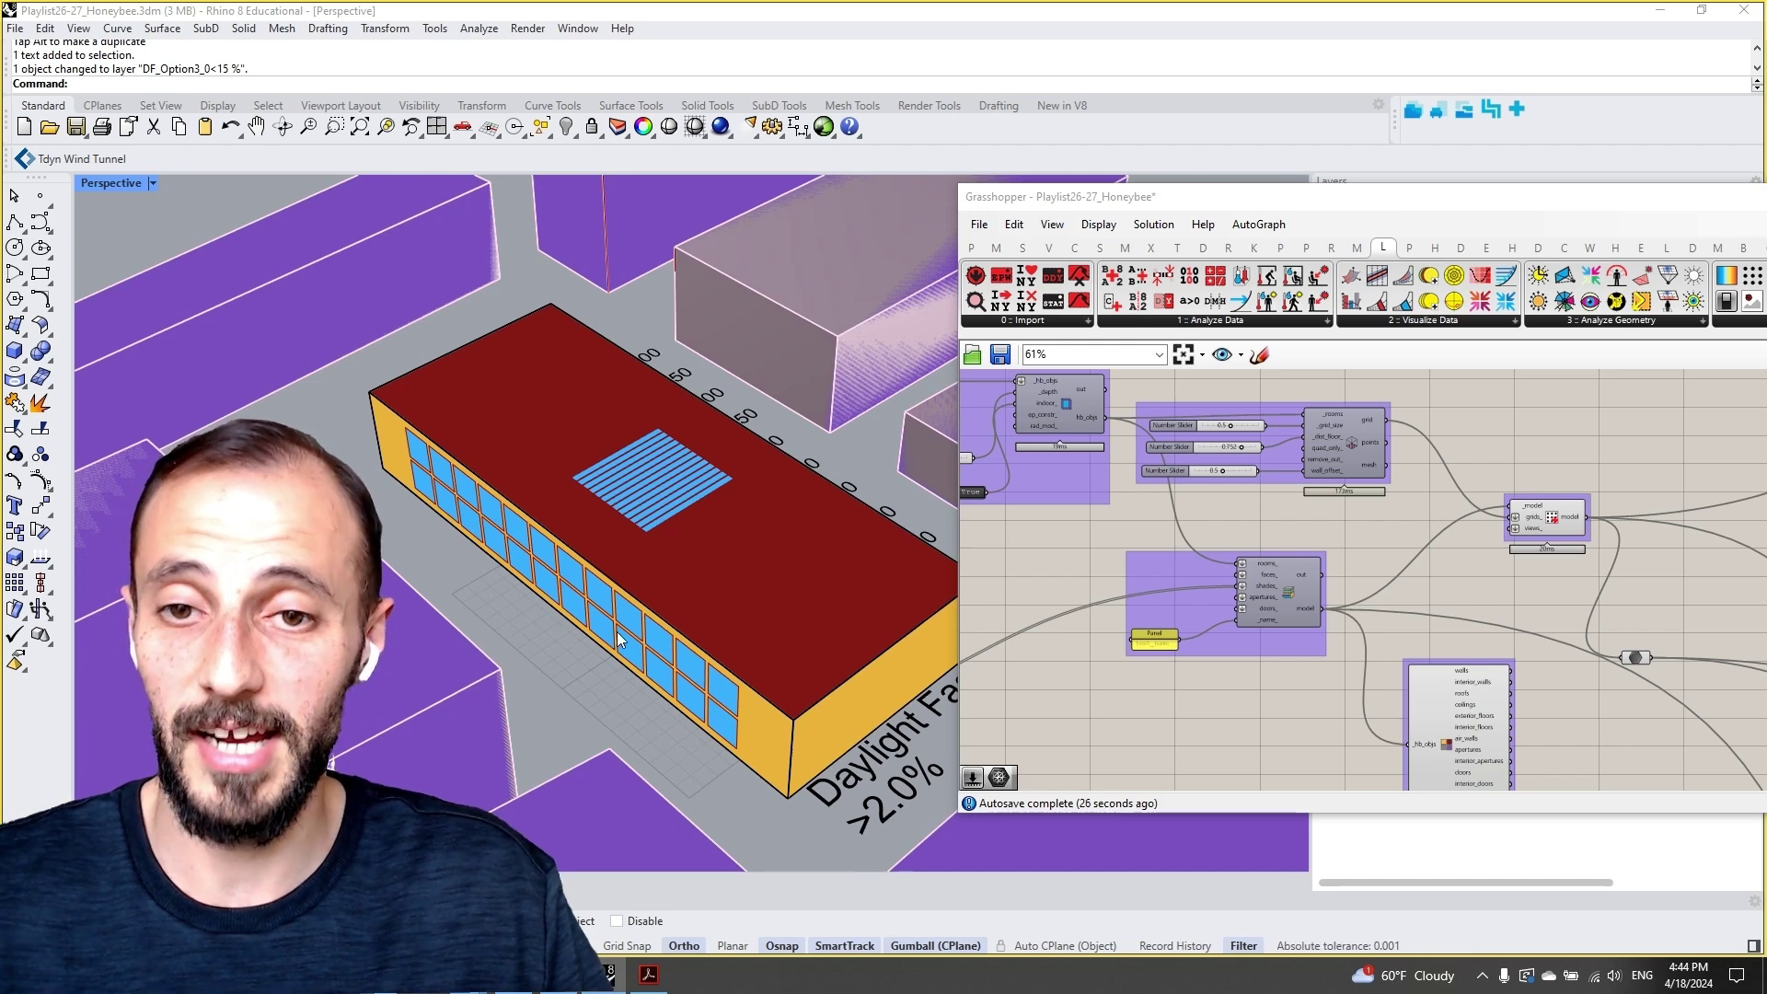
Set the U divisions of the west facade's window panels to 10 and try 3 for their V divisions
right_click_drag(1180, 598, 1462, 596)
scroll(1462, 596, "down", 6)
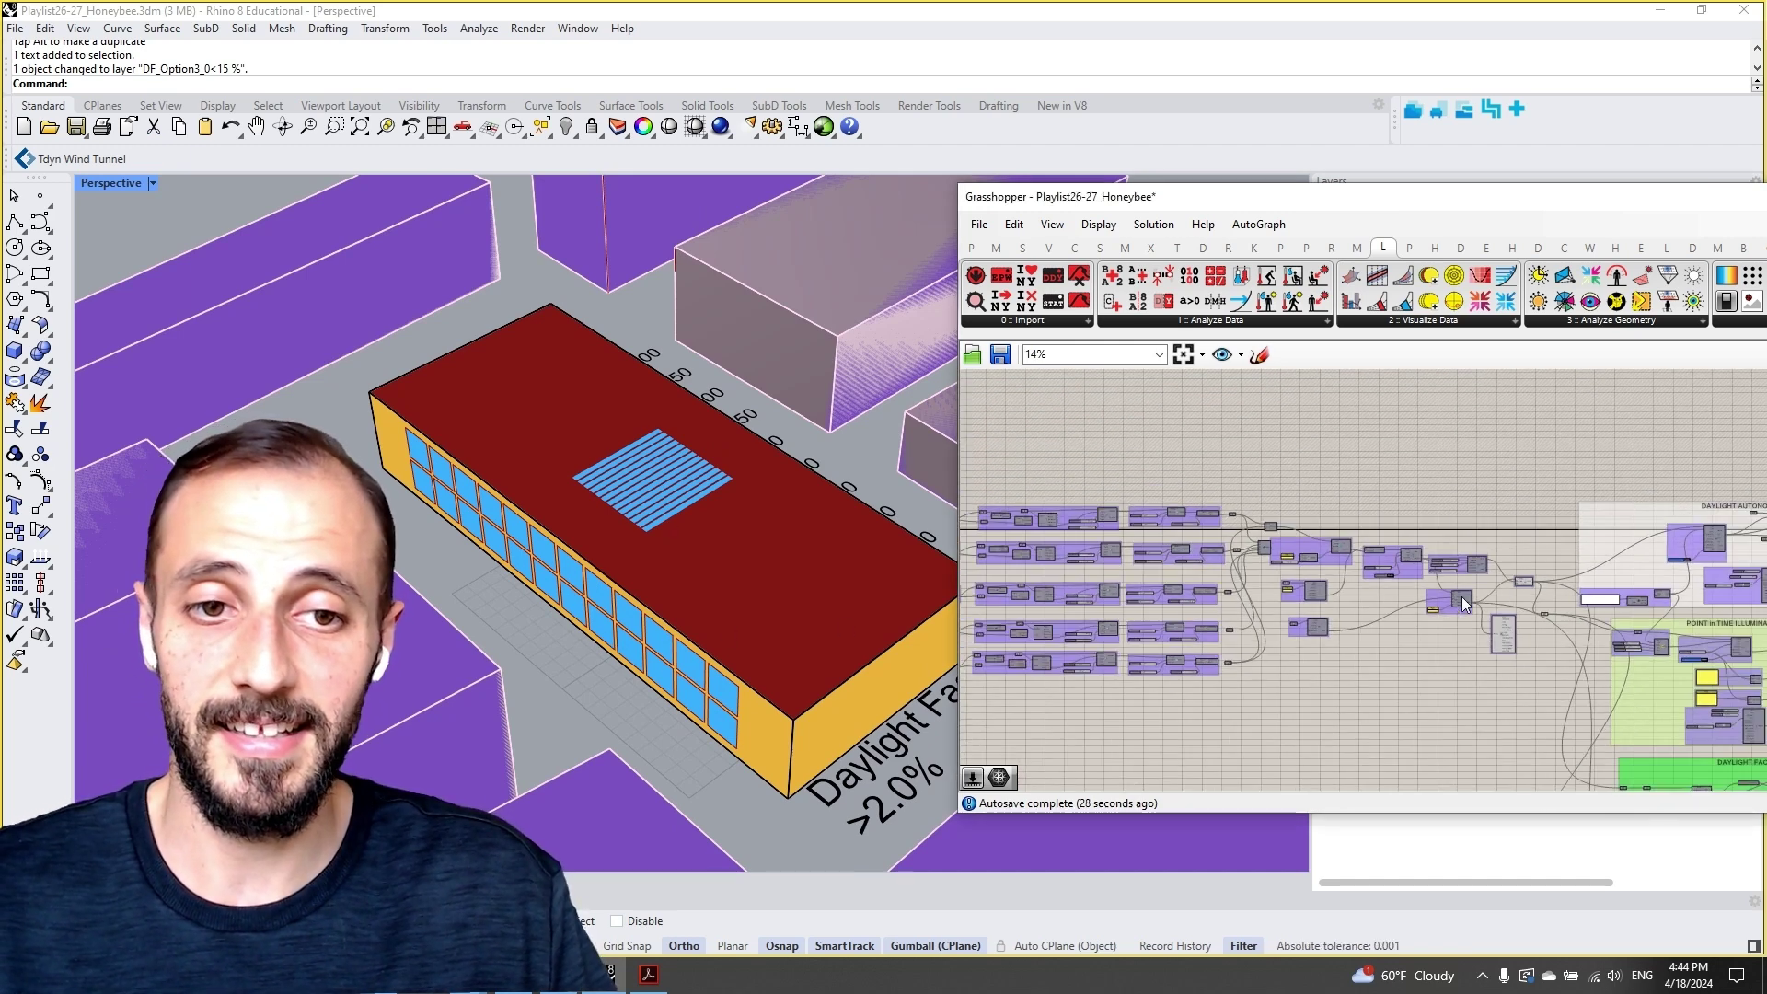
scroll(1123, 528, "up", 9)
double_click(1169, 438)
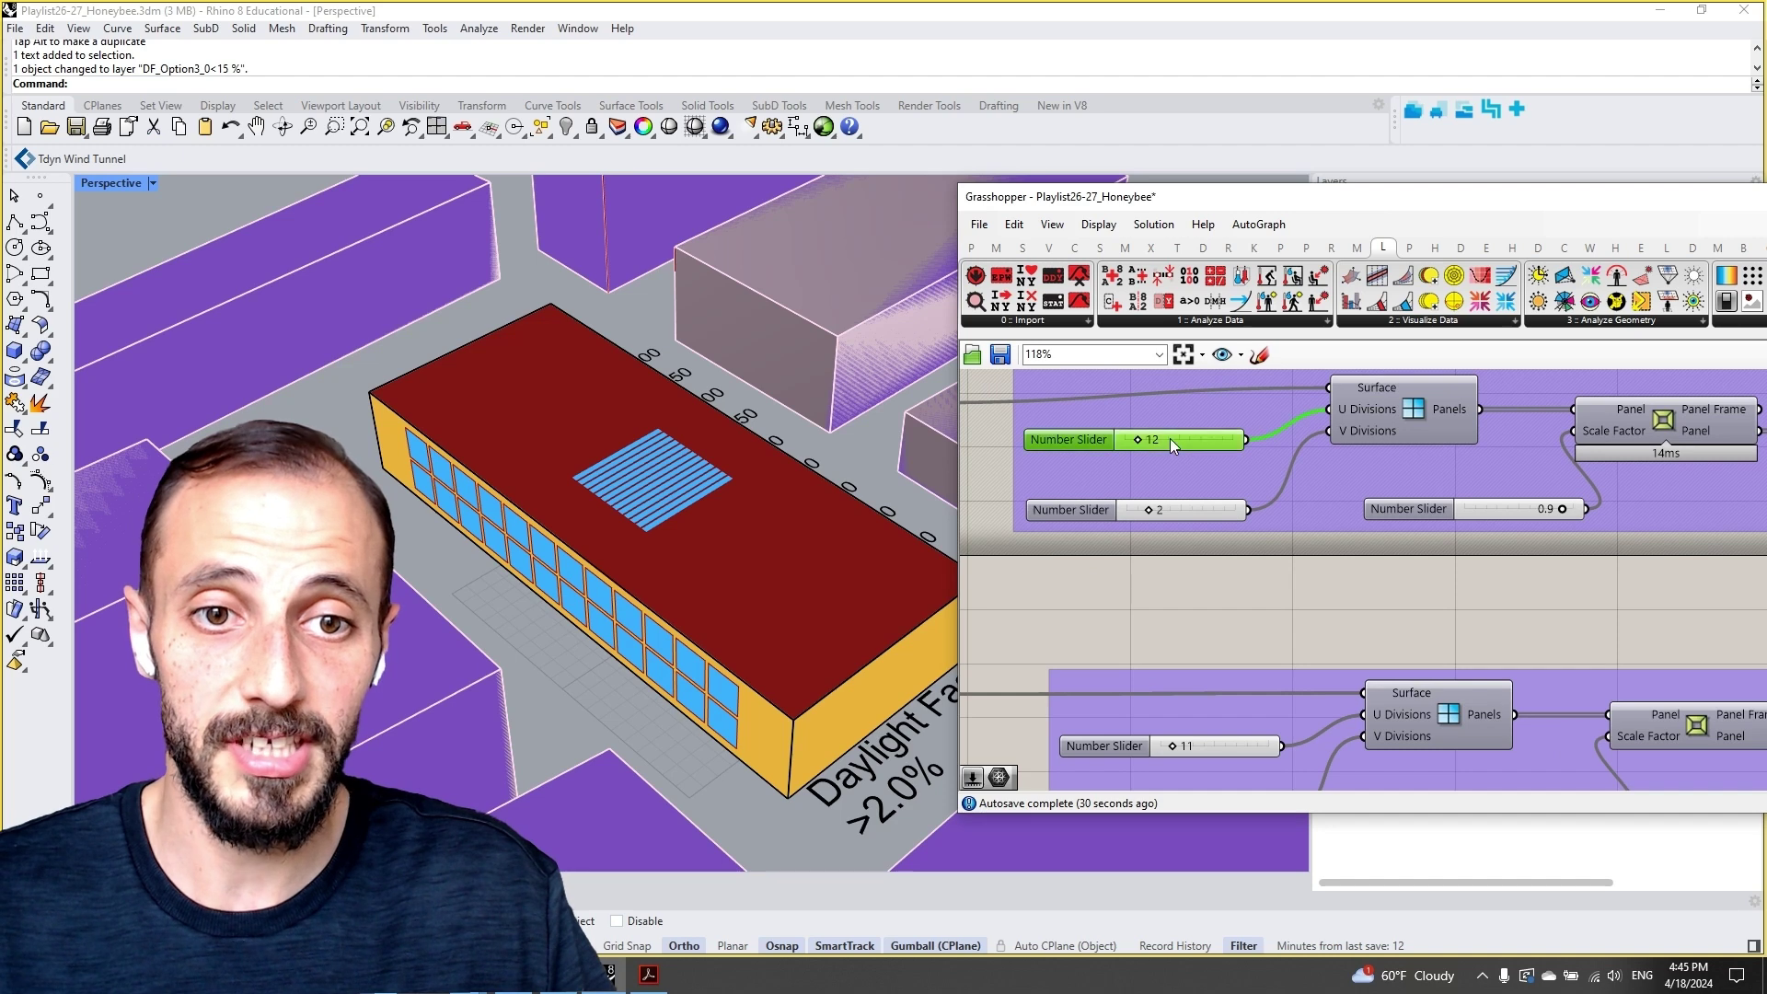
type("10")
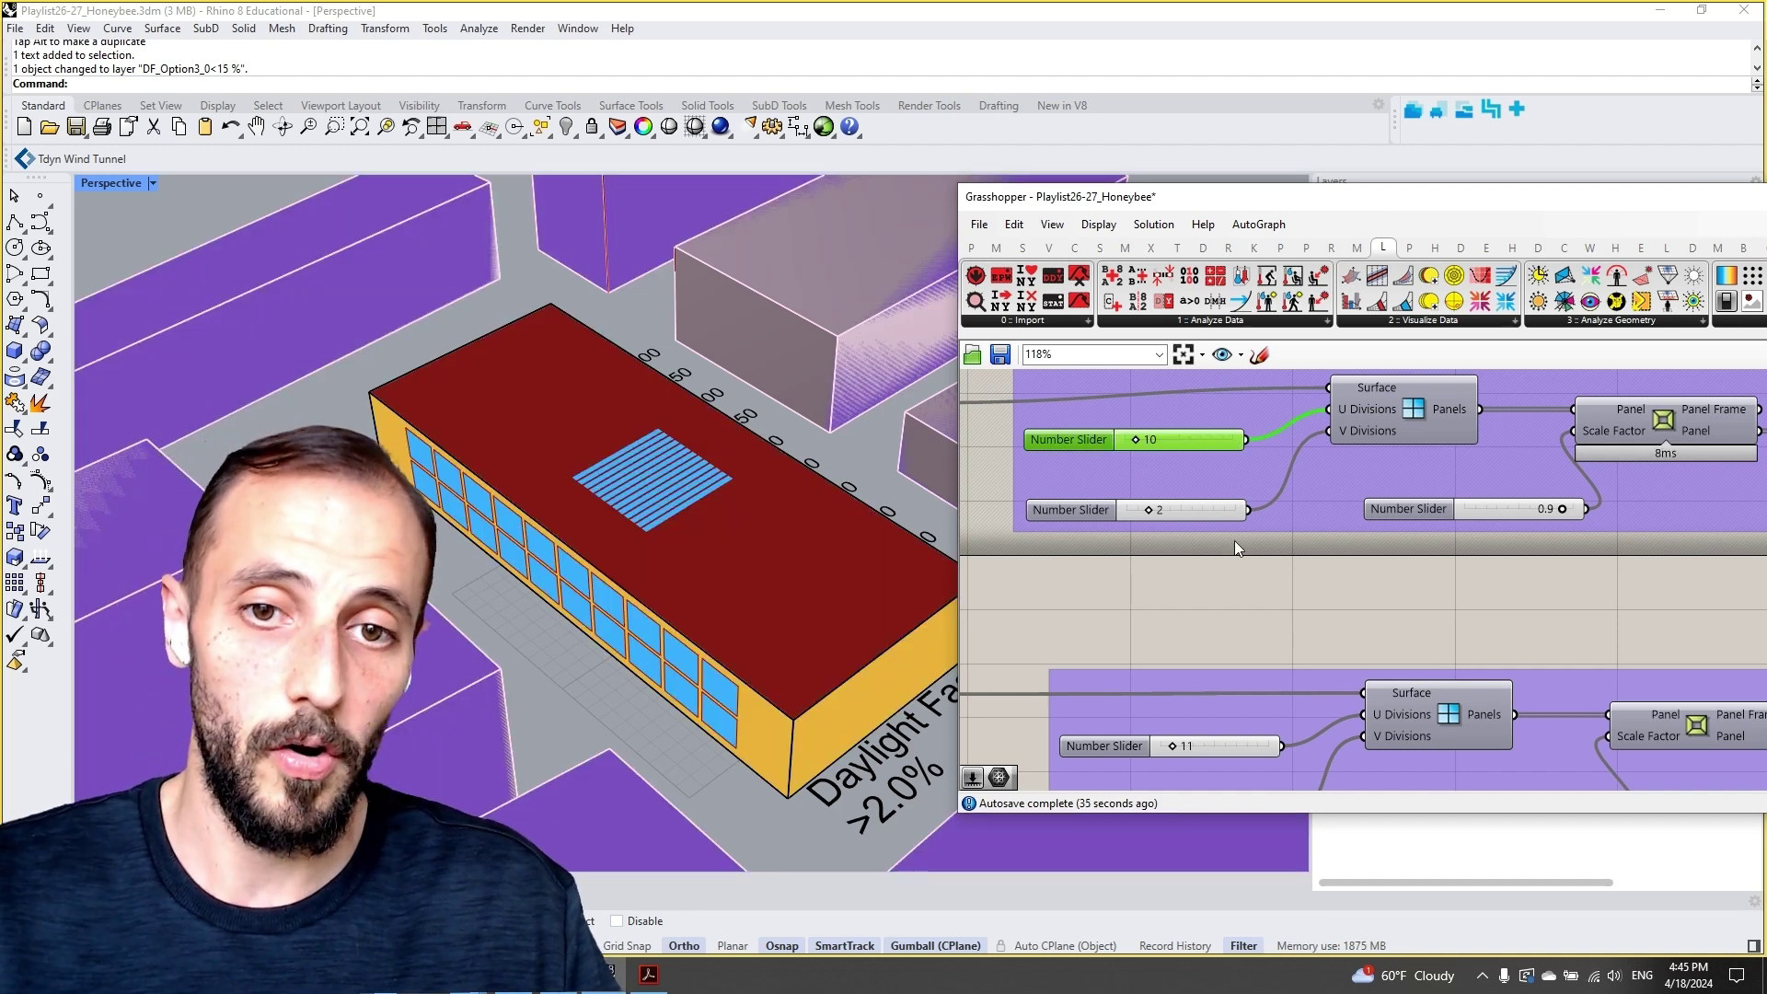
double_click(1197, 510)
type("3")
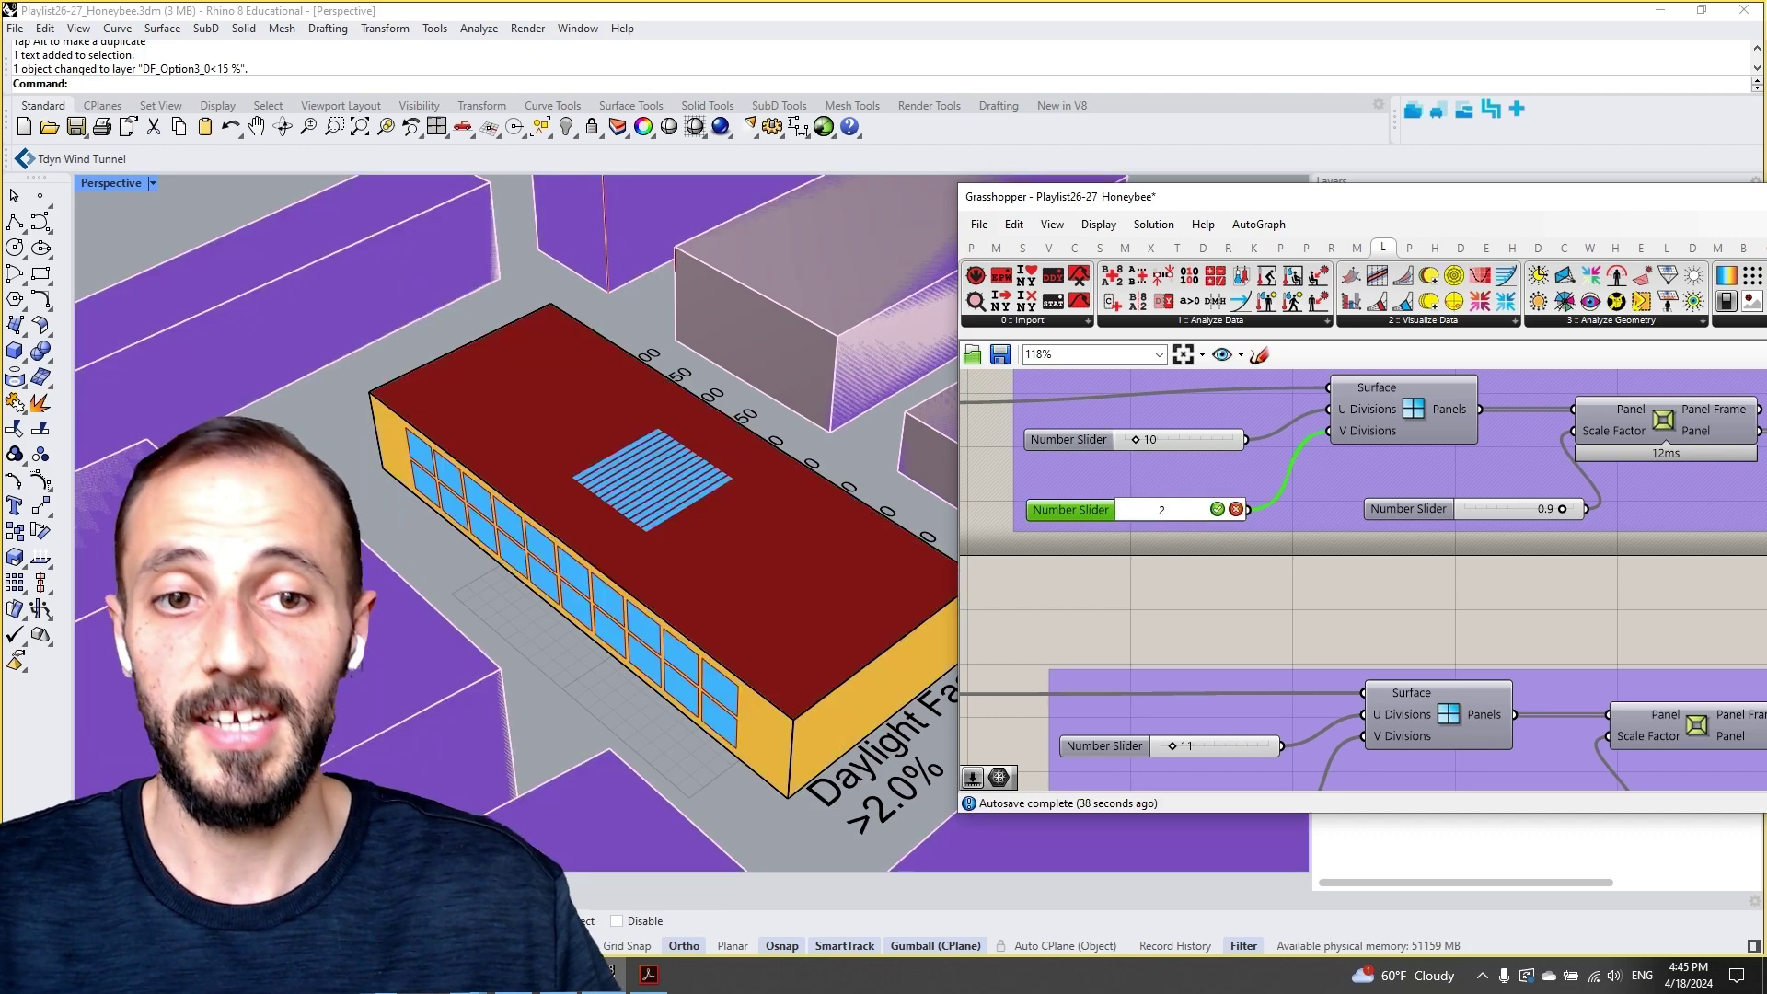
Turn off the preview of the component that visualizes the model by surface type
right_click_drag(1392, 556, 1222, 546)
scroll(1222, 547, "down", 6)
right_click_drag(1594, 556, 1234, 501)
right_click_drag(1551, 637, 1338, 598)
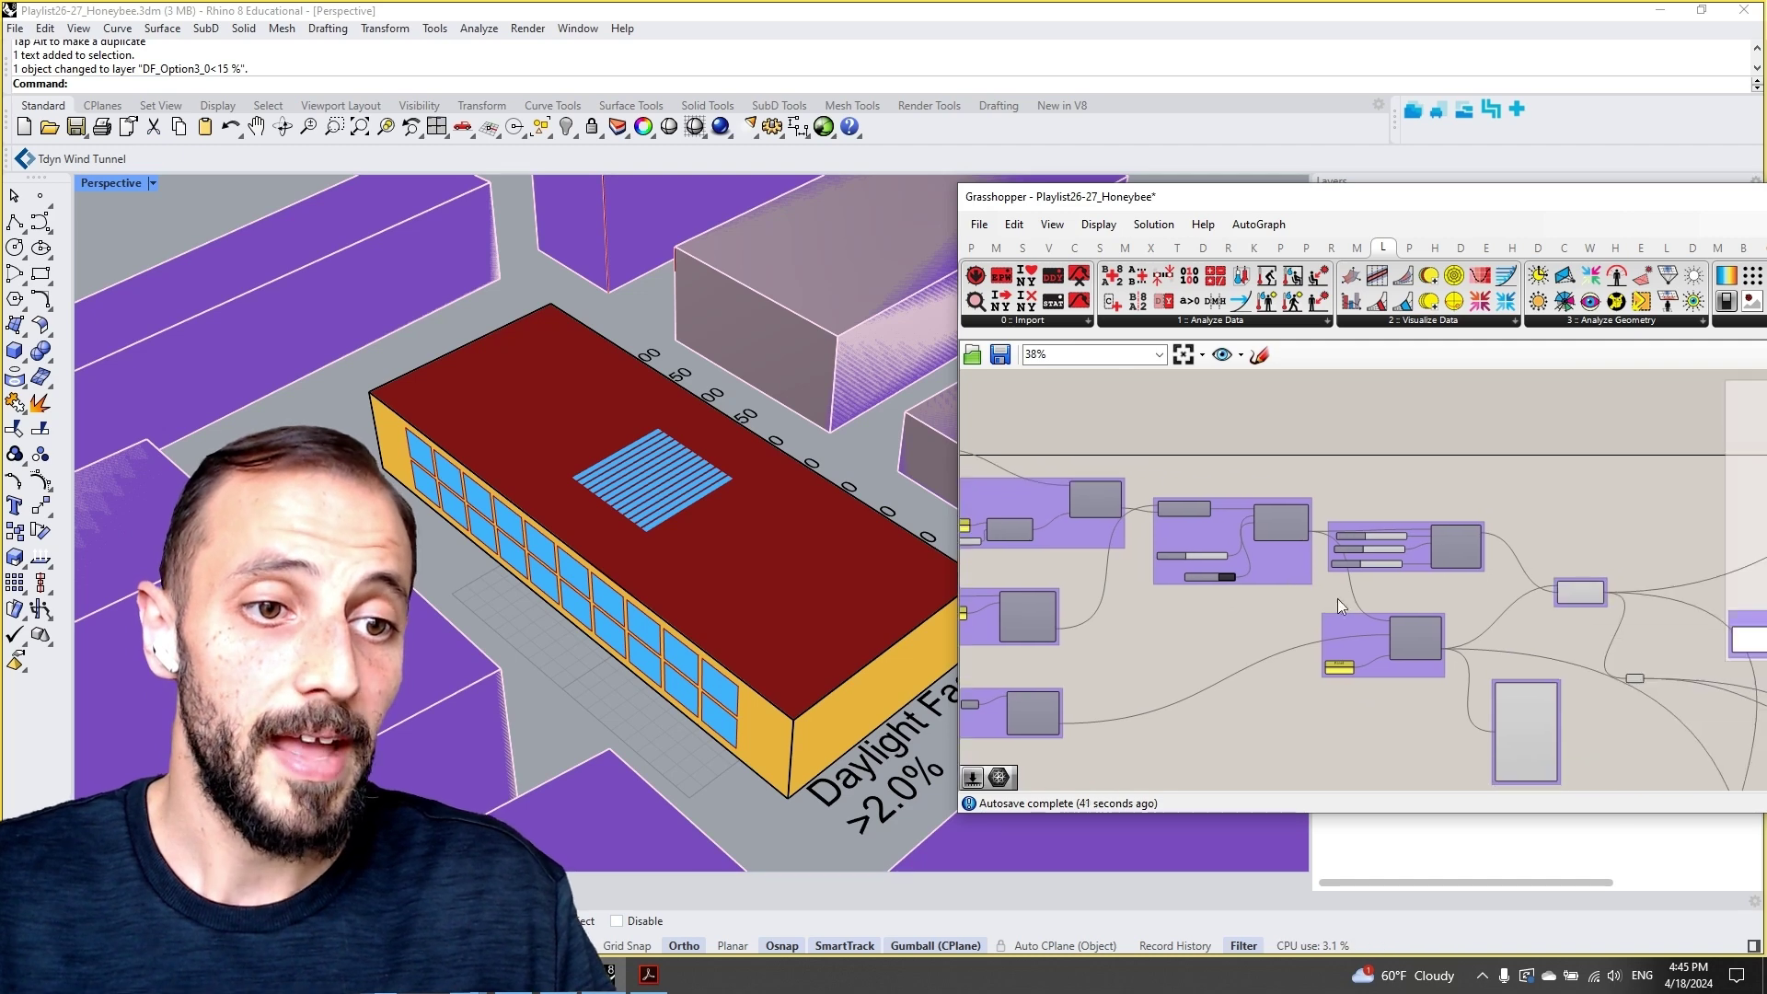
scroll(1427, 635, "up", 3)
right_click_drag(1590, 721, 1455, 633)
right_click(1502, 701)
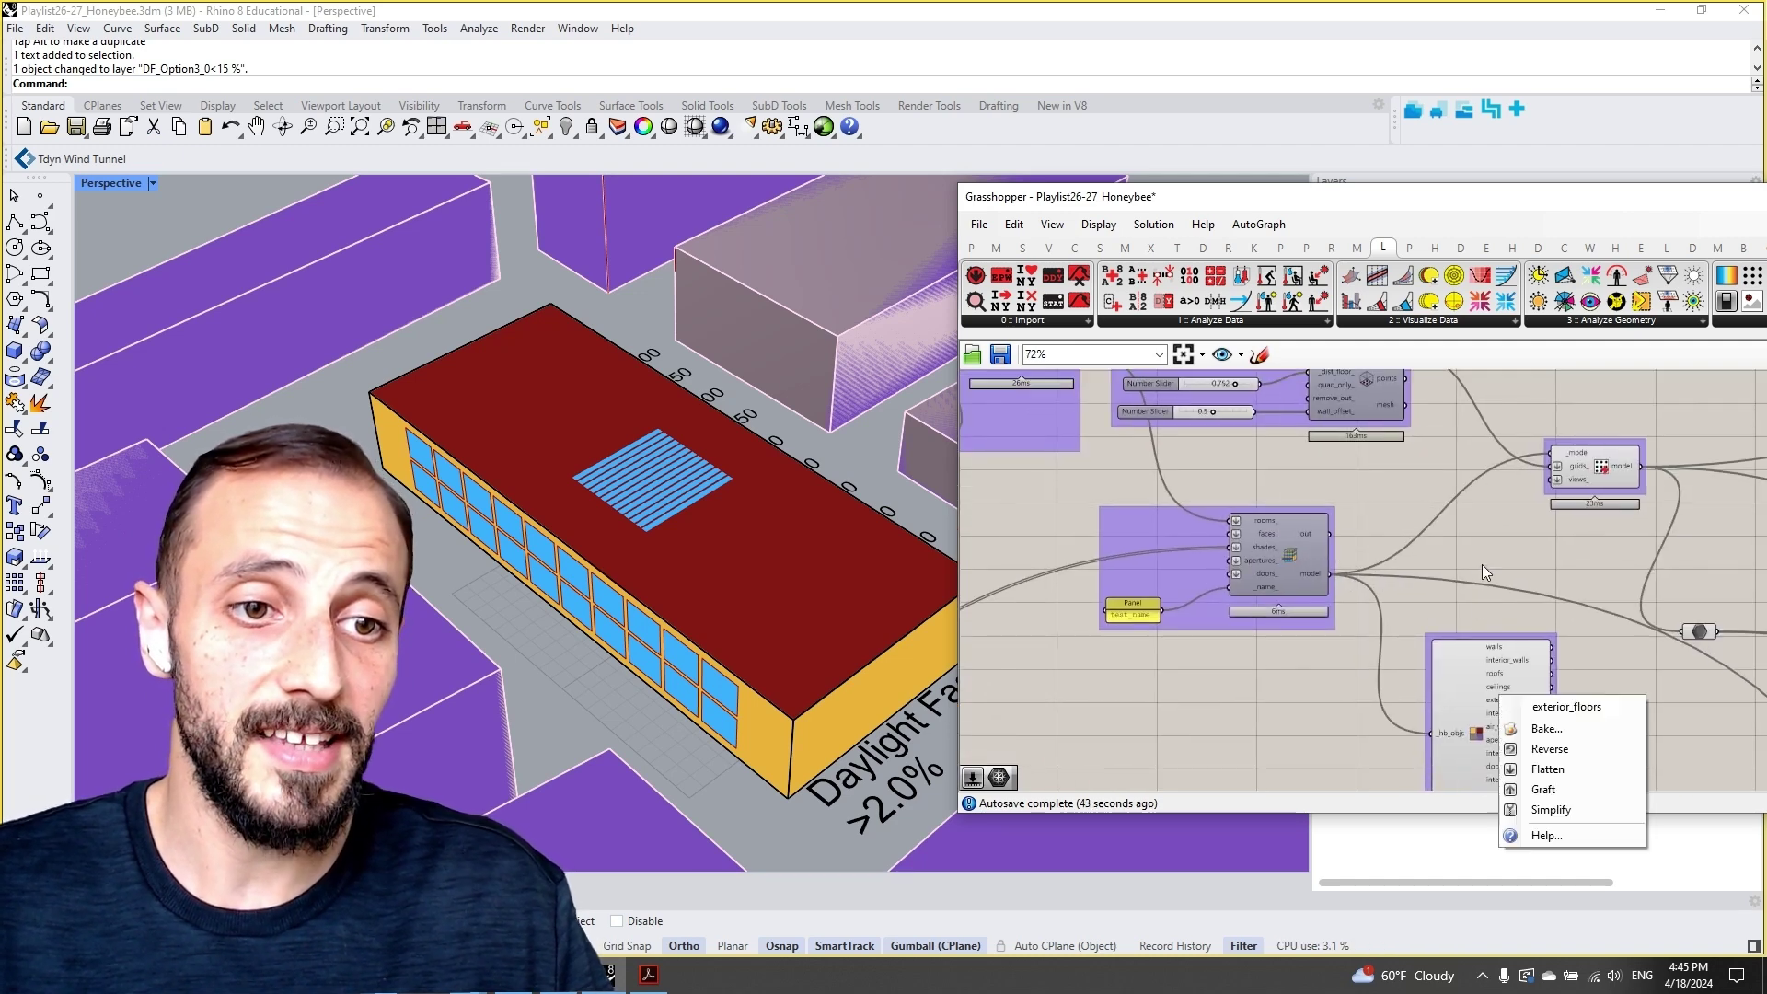
left_click(1514, 733)
right_click(1481, 568)
left_click(1522, 576)
left_click(1522, 565)
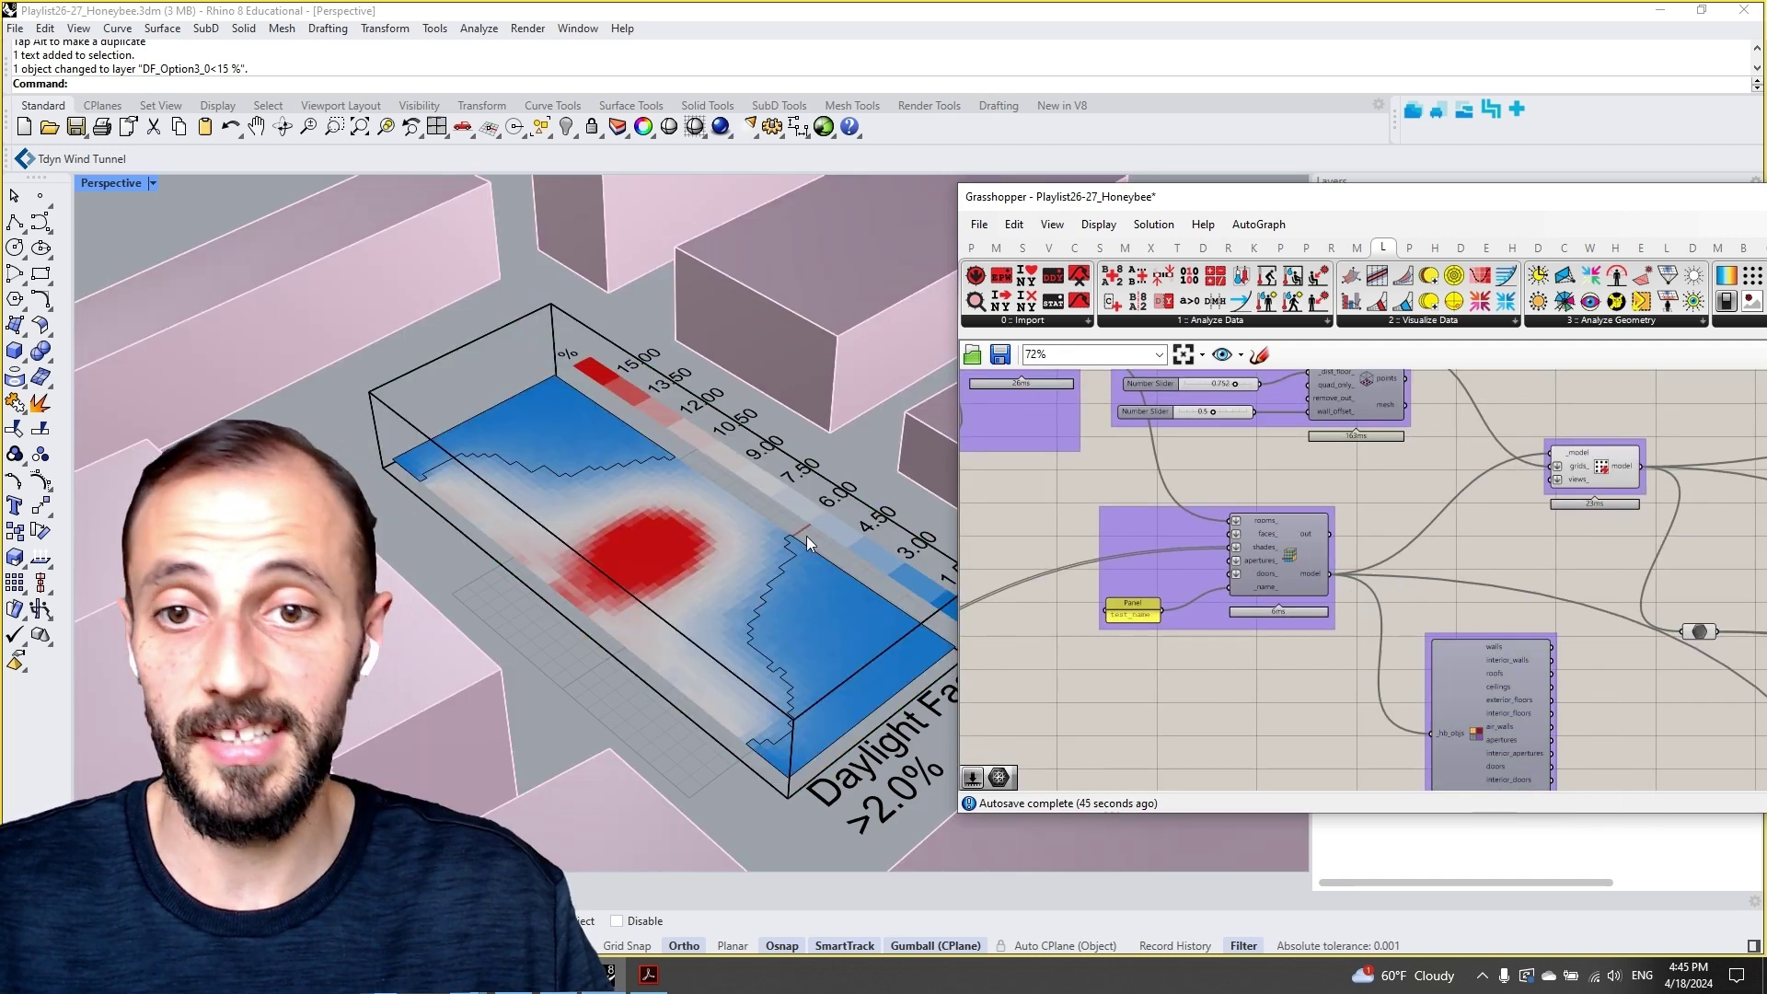
Turn on the preview of the component that generates the room's sensor grid, and turn it off again
right_click_drag(1303, 512, 1246, 608)
left_click(1317, 493)
right_click(1450, 423)
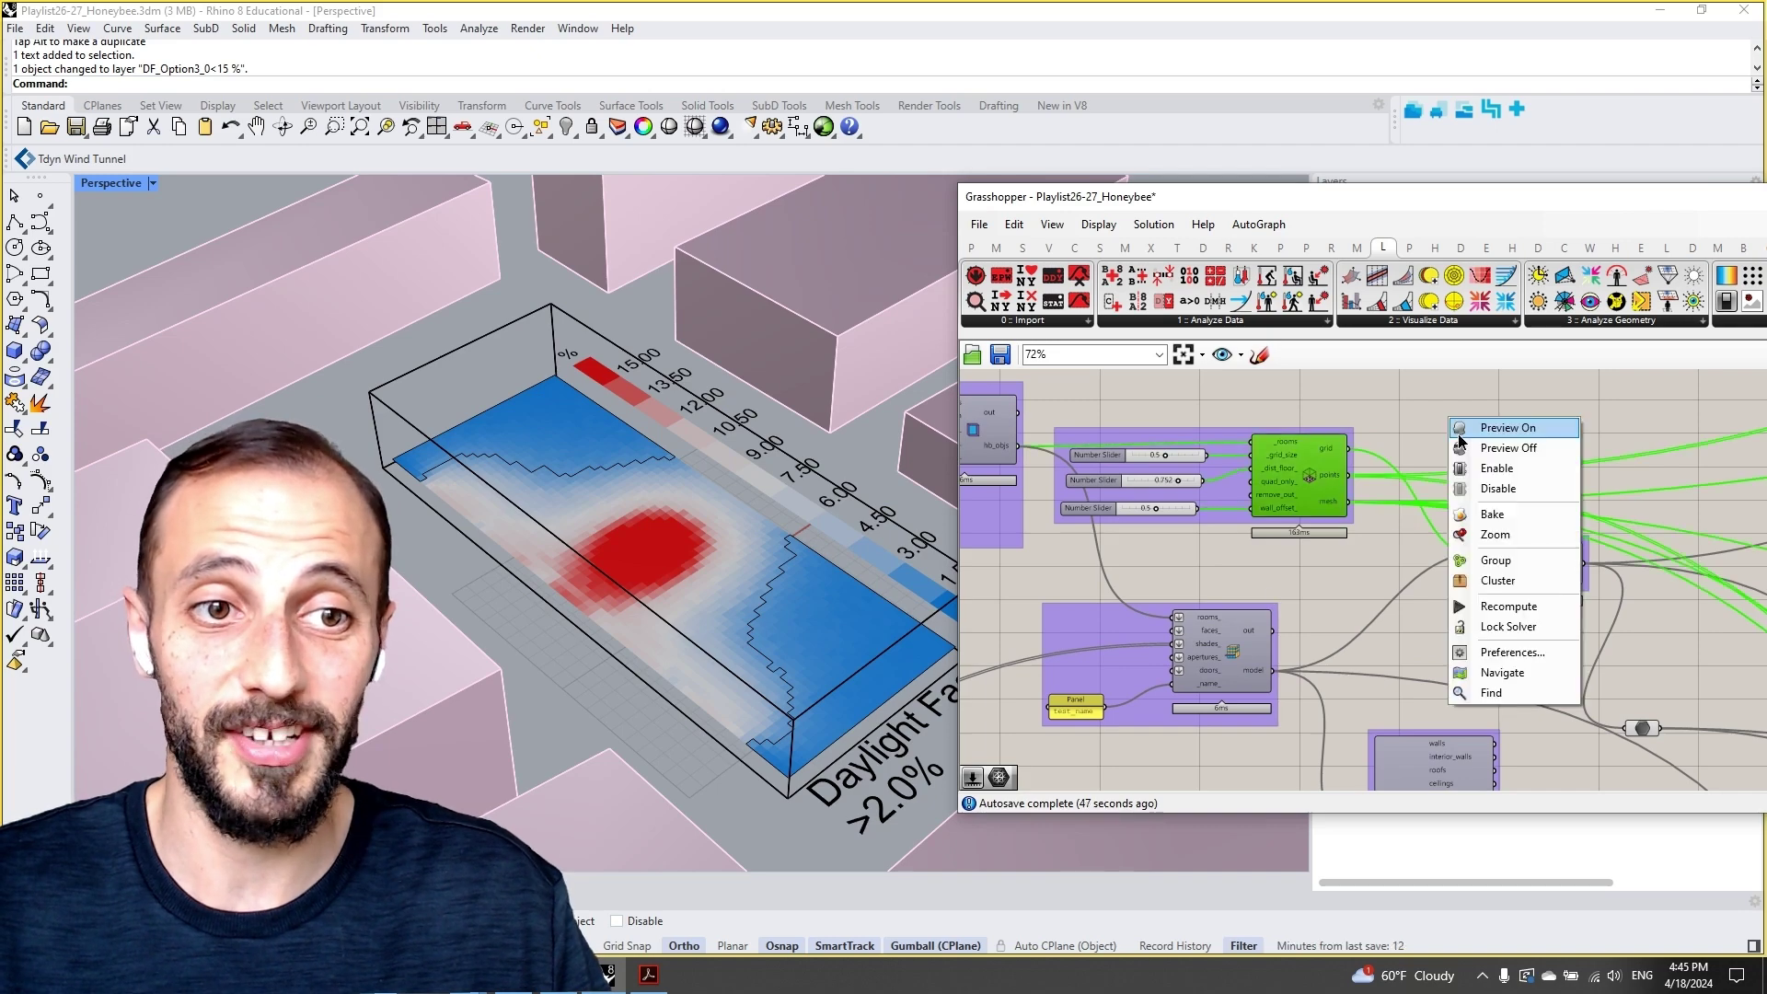
left_click(1463, 432)
right_click(1548, 429)
left_click(1553, 457)
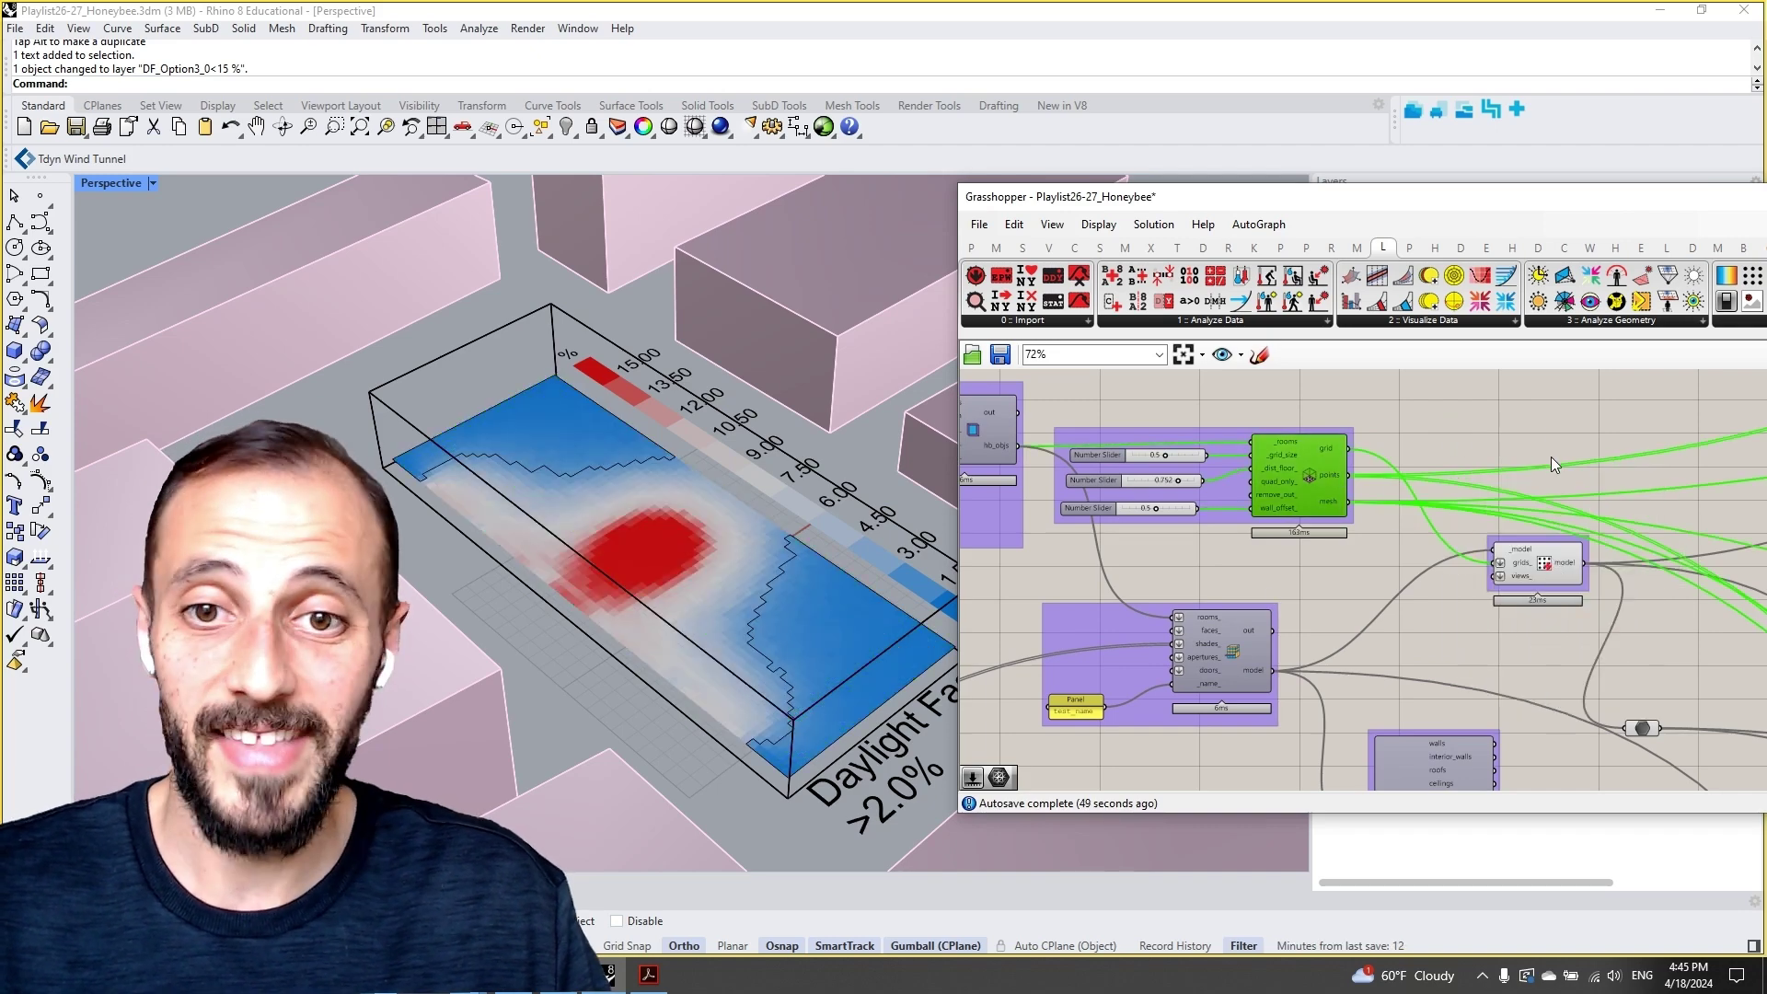
Uncover Rhino's layer list behind the Grasshopper window and show the DA_Option1_all windows layer in place of DF_Option3_0<15 %
scroll(1189, 521, "down", 5)
right_click_drag(1339, 555, 1282, 566)
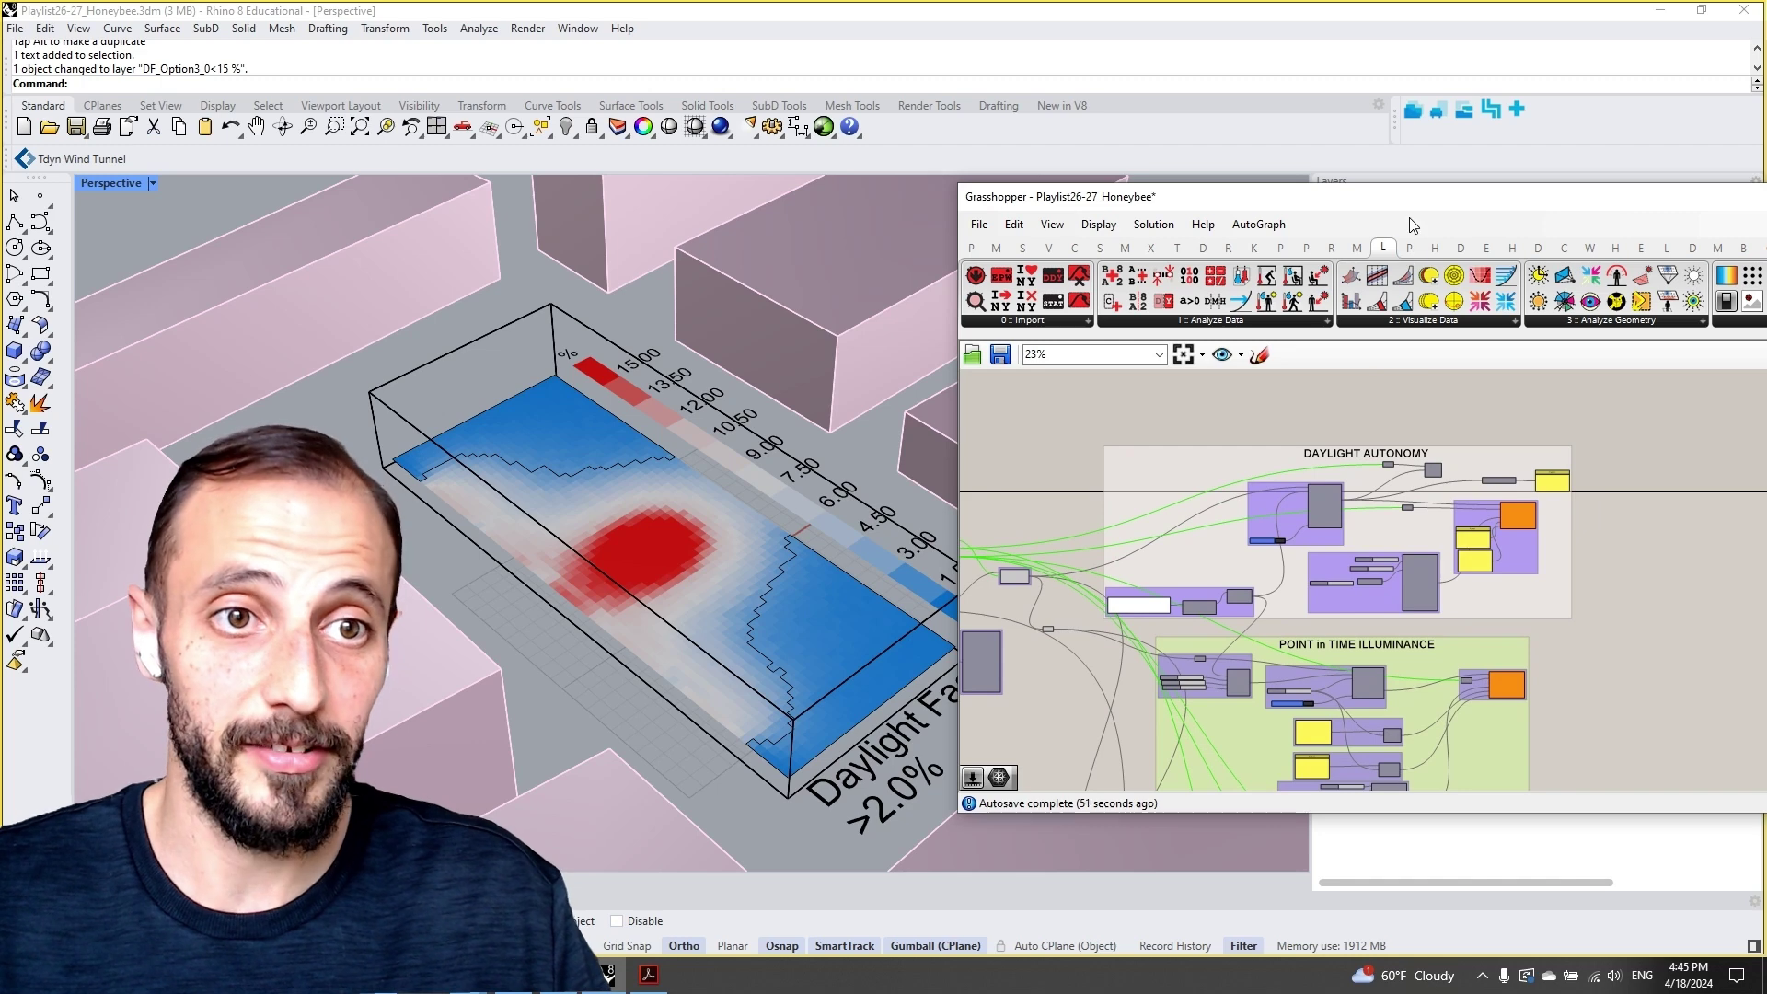
left_click_drag(1418, 198, 1436, 649)
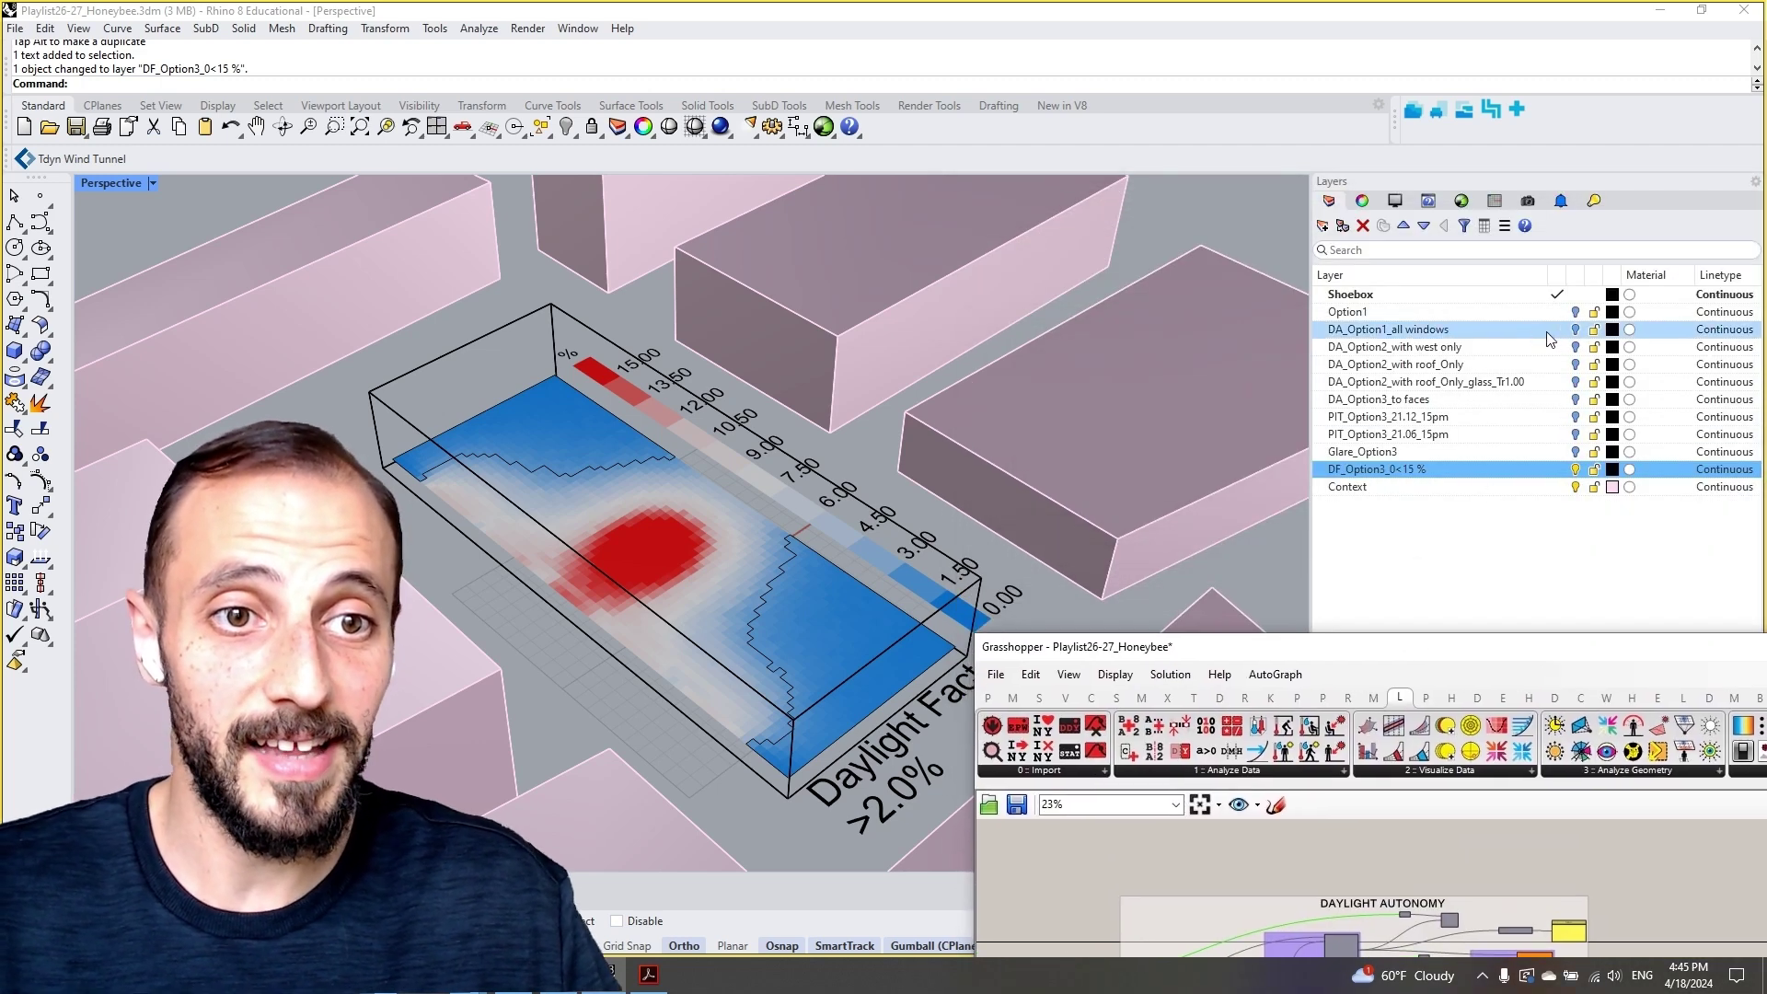
left_click(1576, 330)
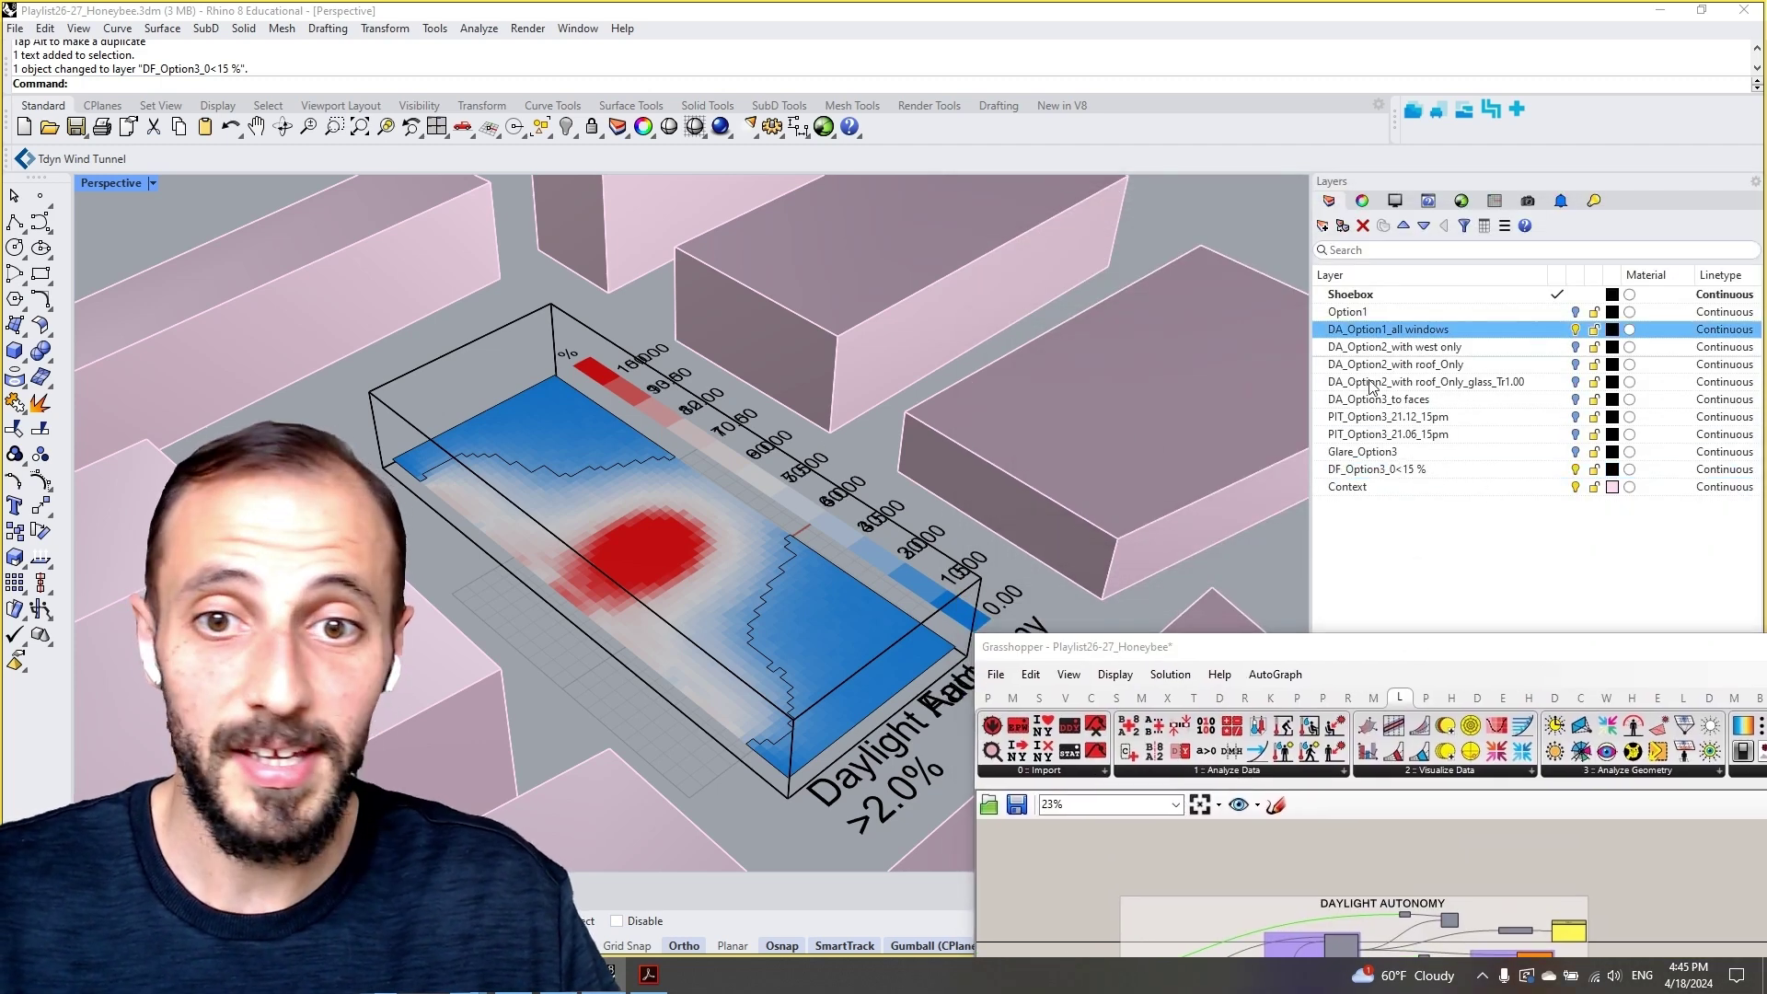
left_click(1576, 469)
right_click_drag(1060, 386, 667, 436)
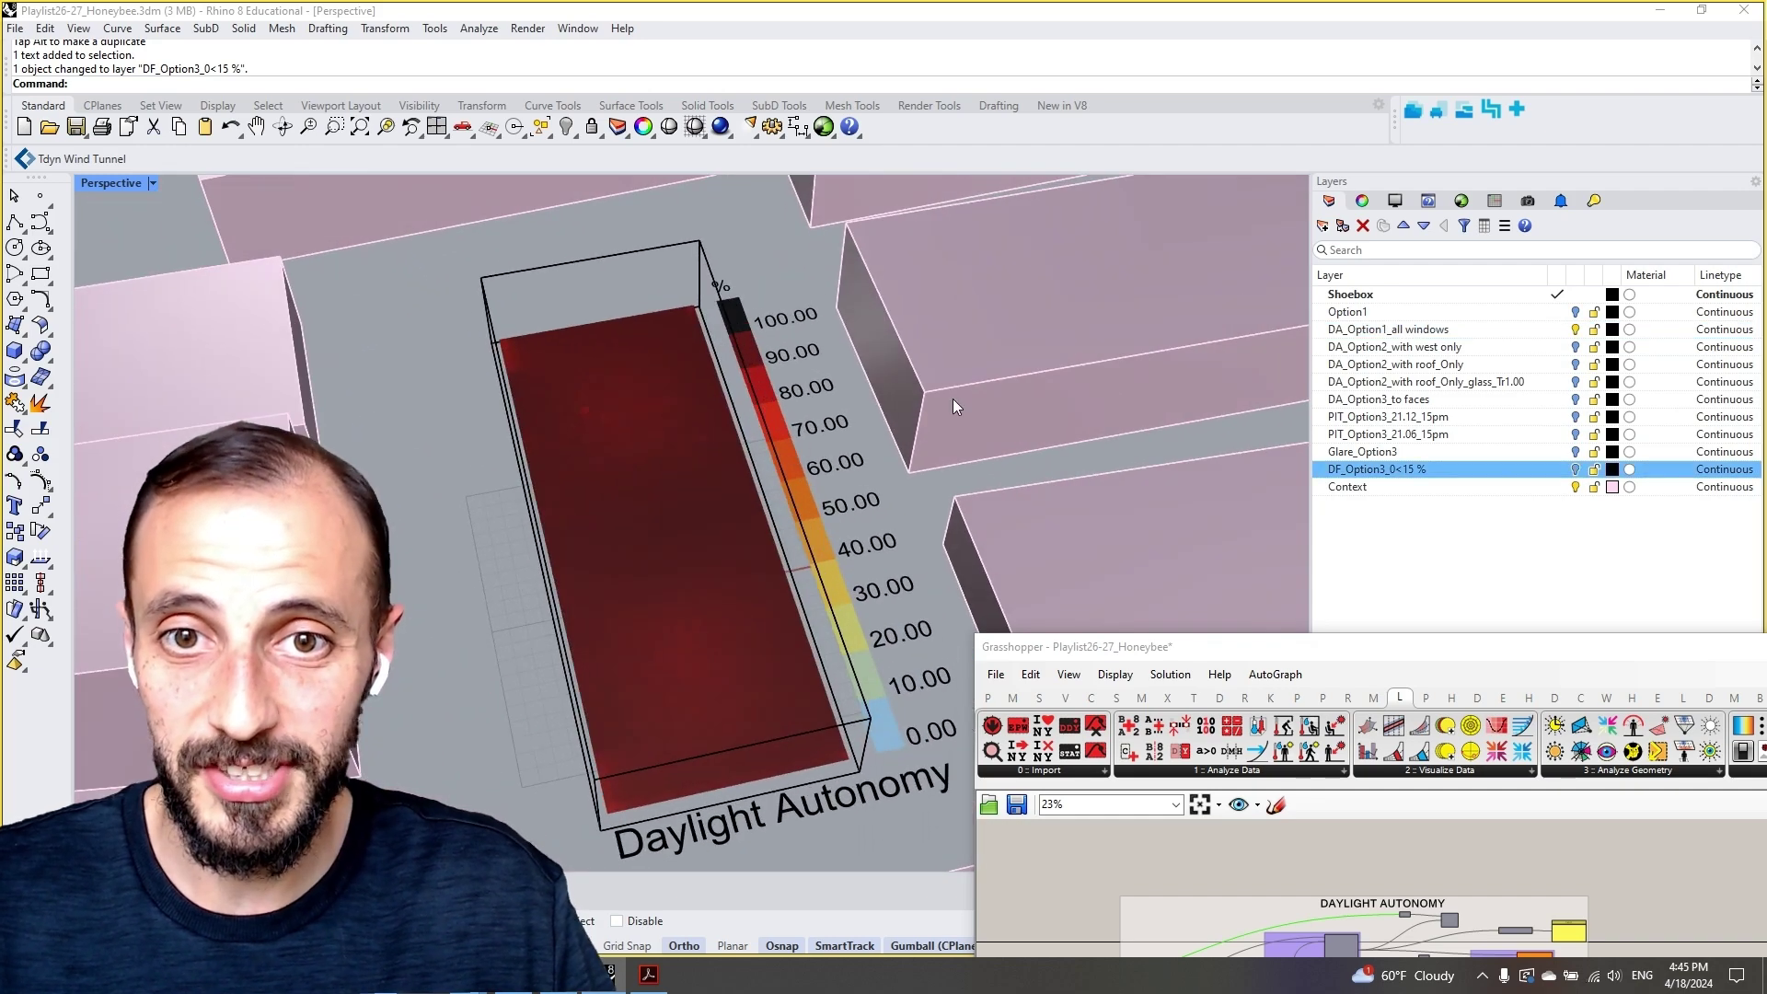
Hide DA_Option1_all windows and show the DA_Option2_with west only layer to view its daylight autonomy map
left_click(1577, 333)
left_click(1575, 348)
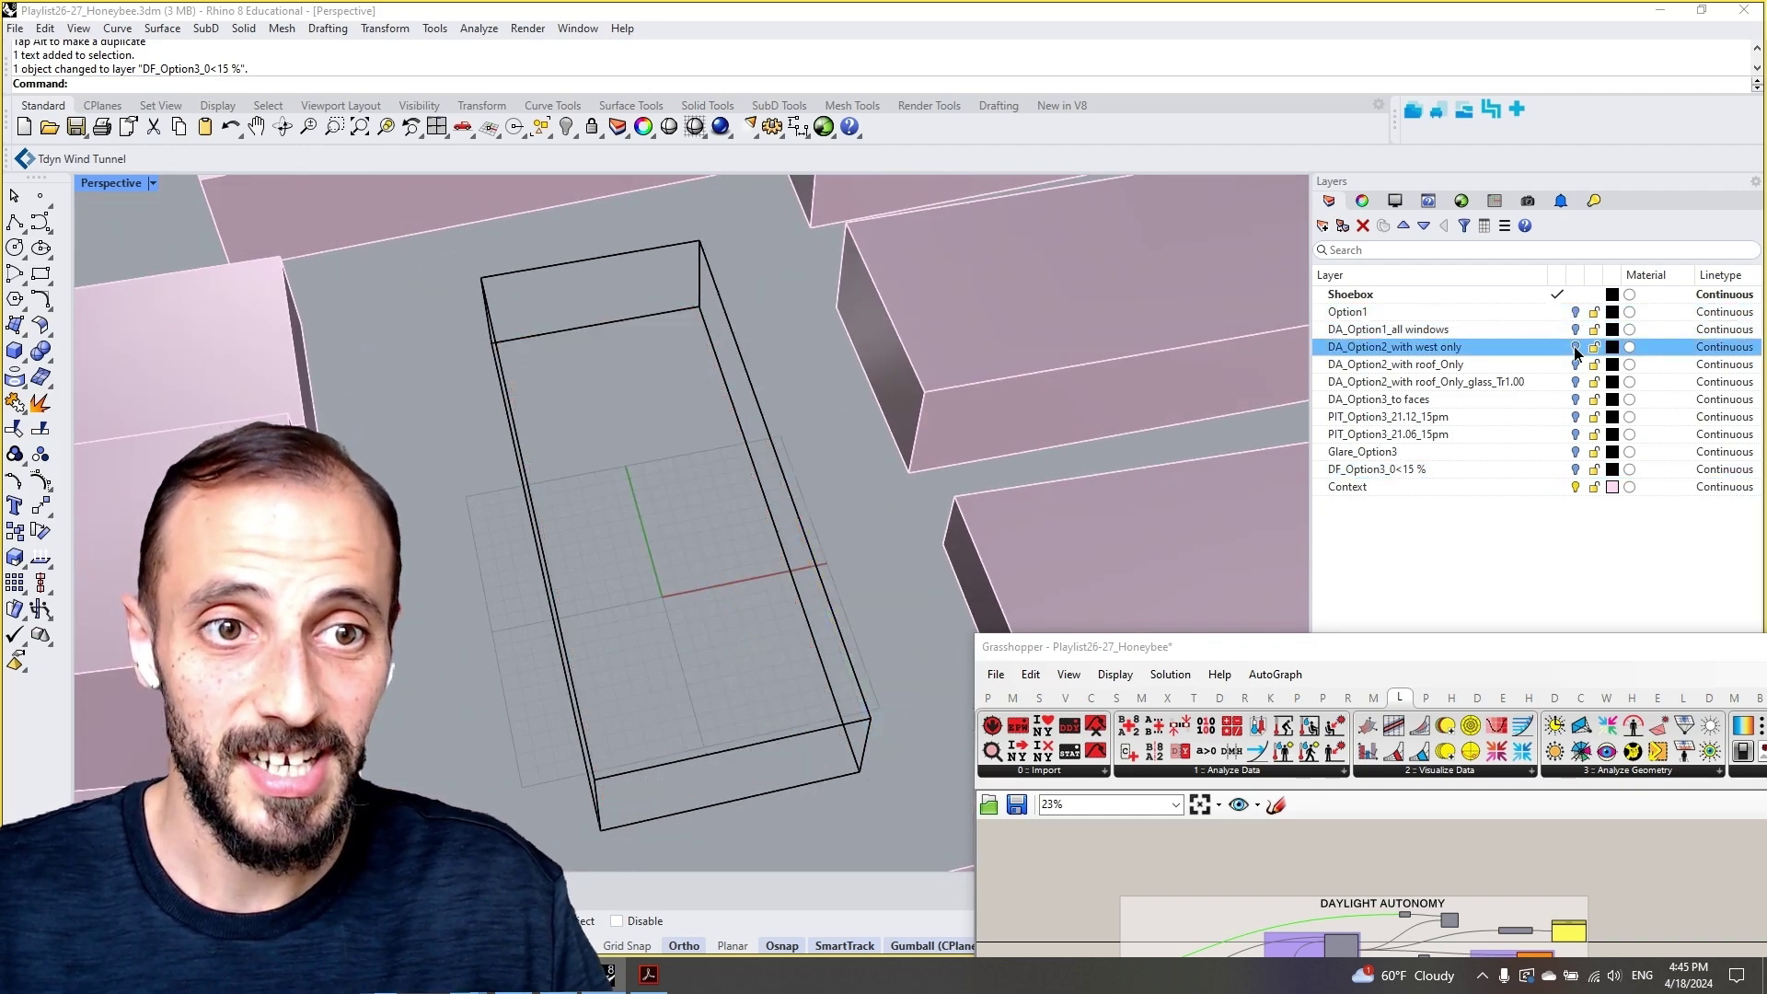
right_click_drag(713, 416, 628, 402)
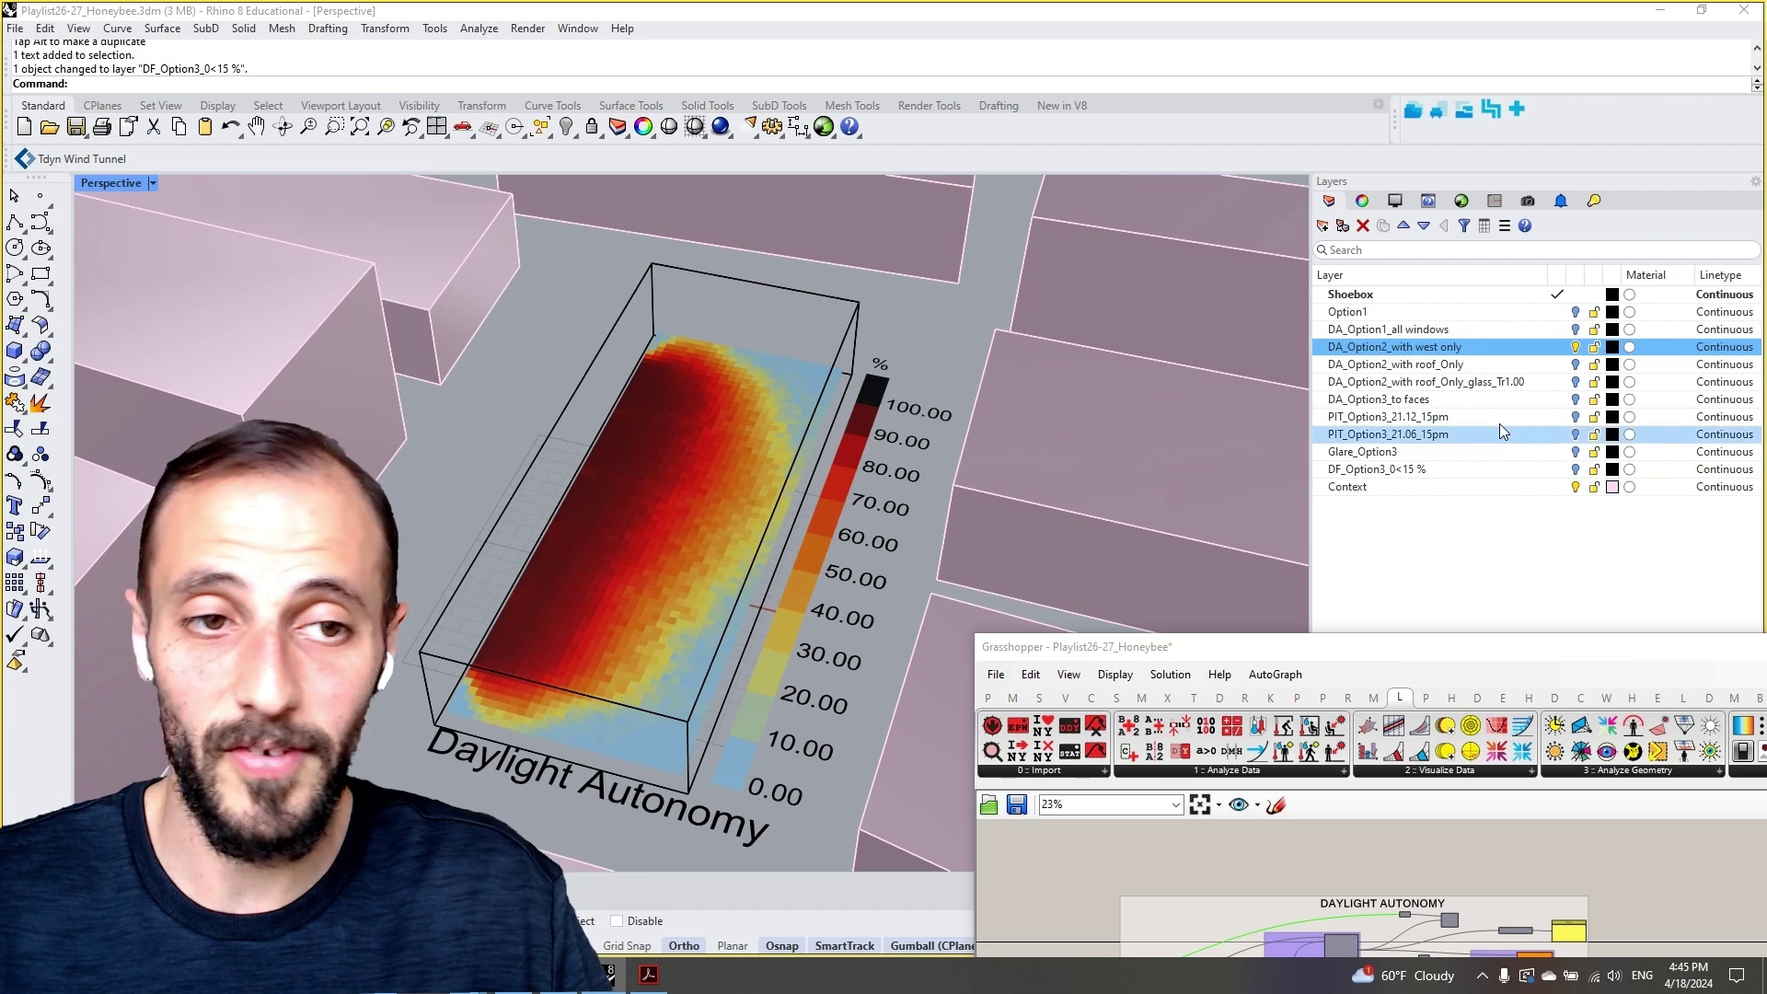
Hide the west-only results and compare the DA_Option2_with roof_Only layer with DA_Option2_with roof_Only_glass_Tr1.00 by switching between them
left_click(1577, 348)
left_click(1577, 365)
left_click(1577, 364)
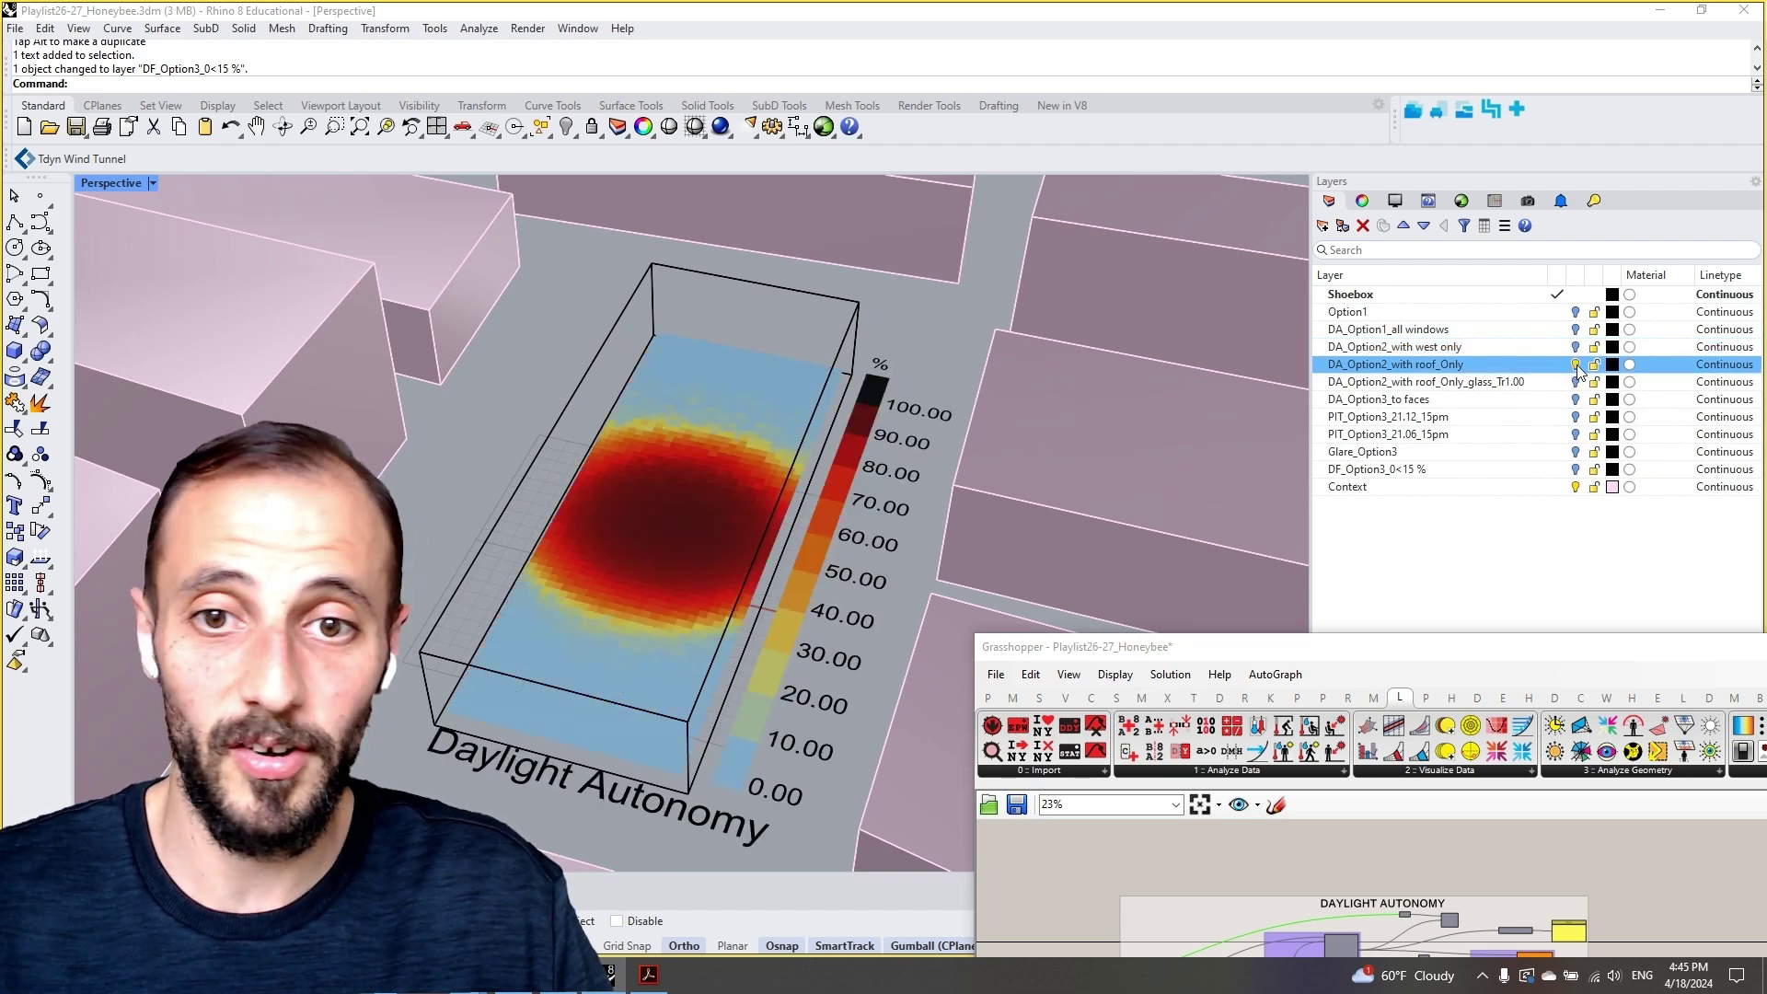
left_click(1576, 365)
left_click(1574, 383)
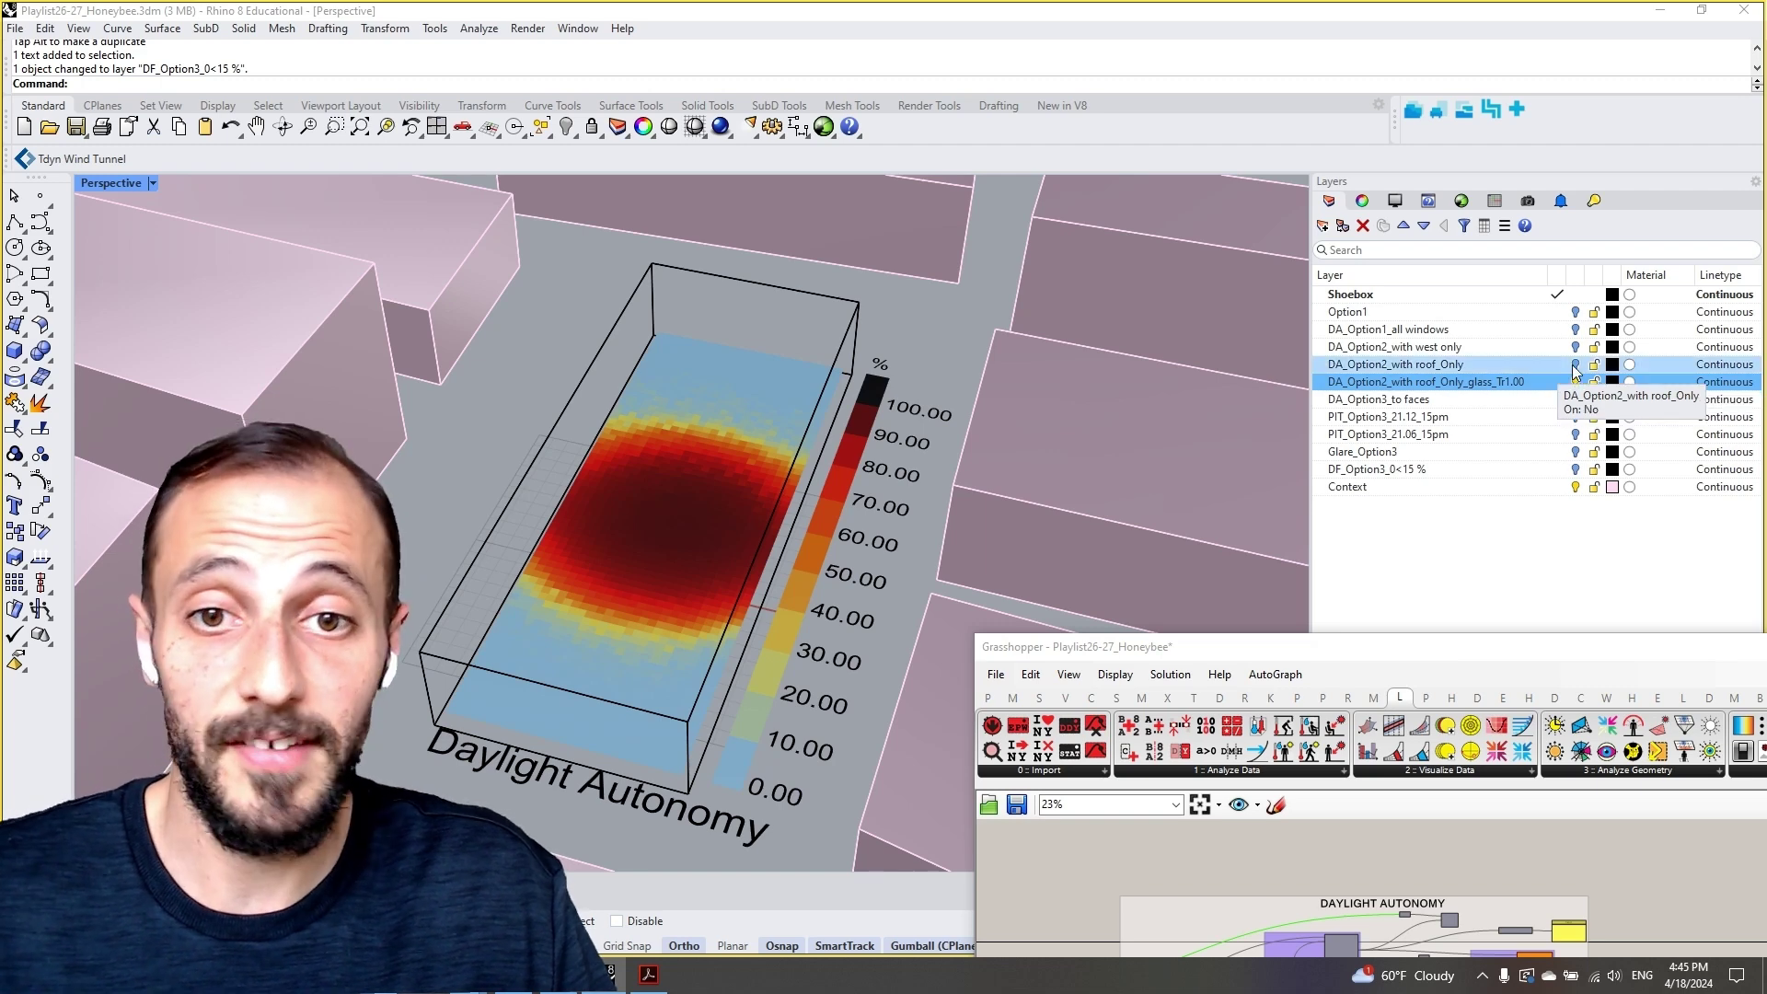
left_click(1575, 367)
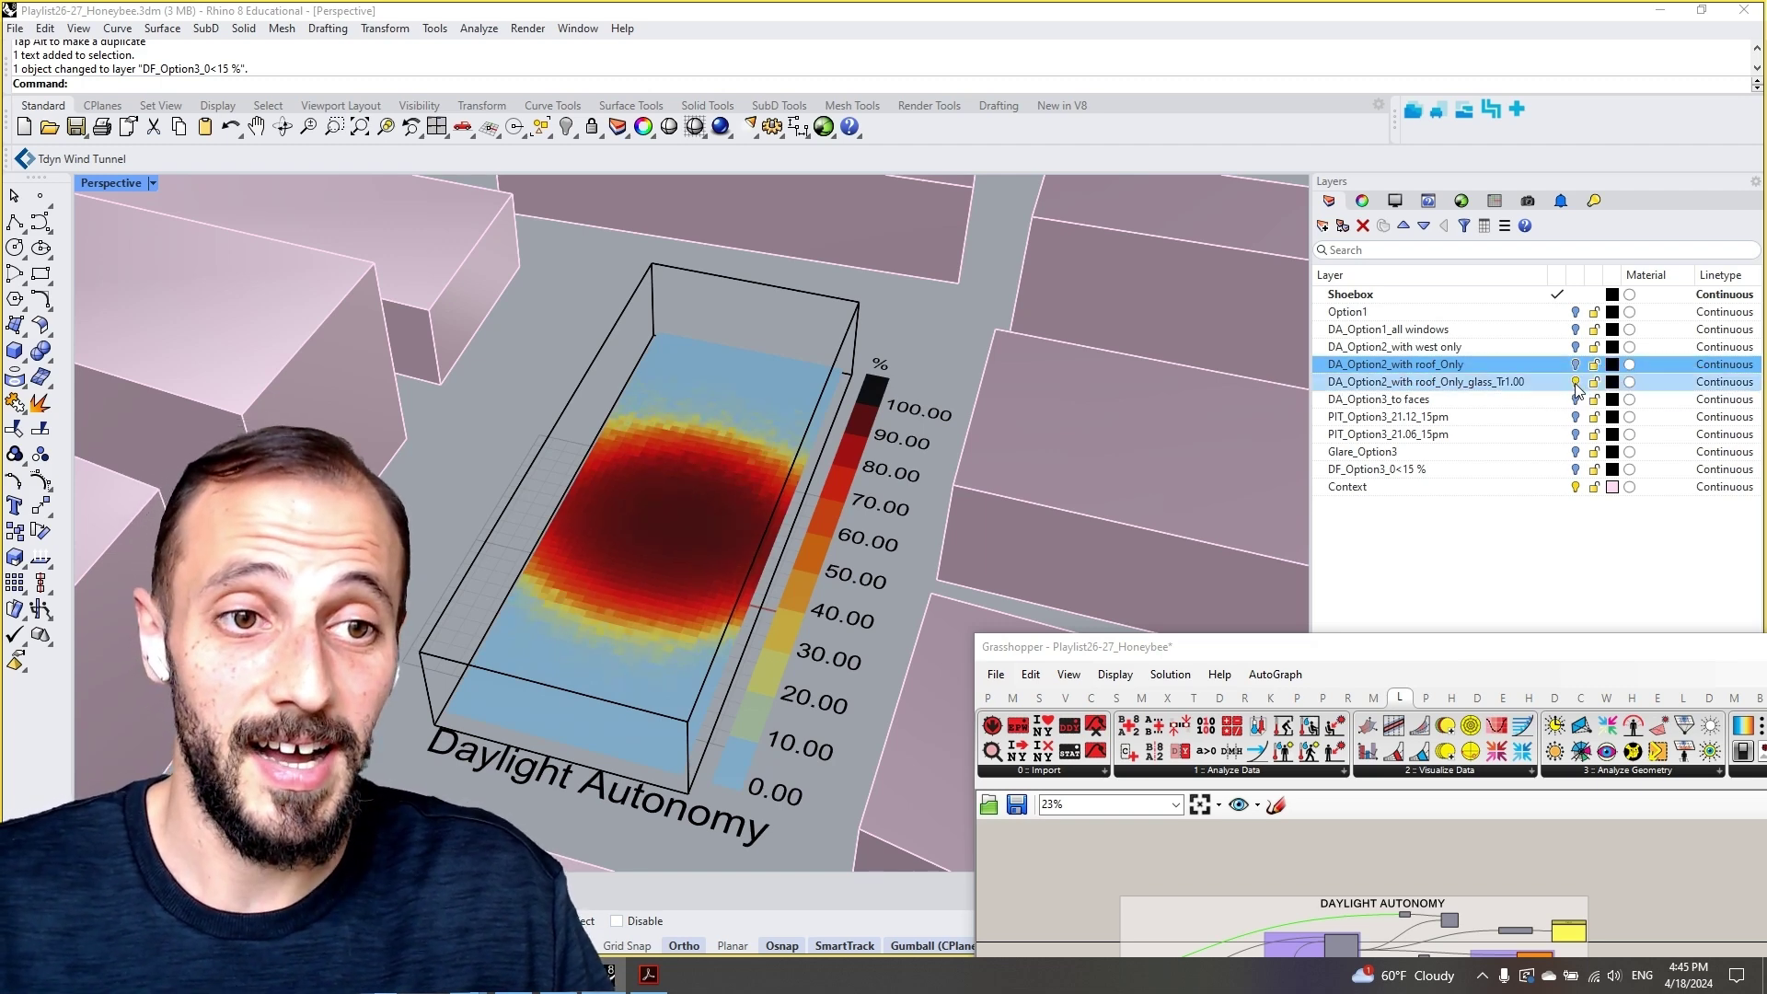
Hide the roof-only glass result, view the DA_Option3_to faces layer, and hide it again
left_click(1576, 382)
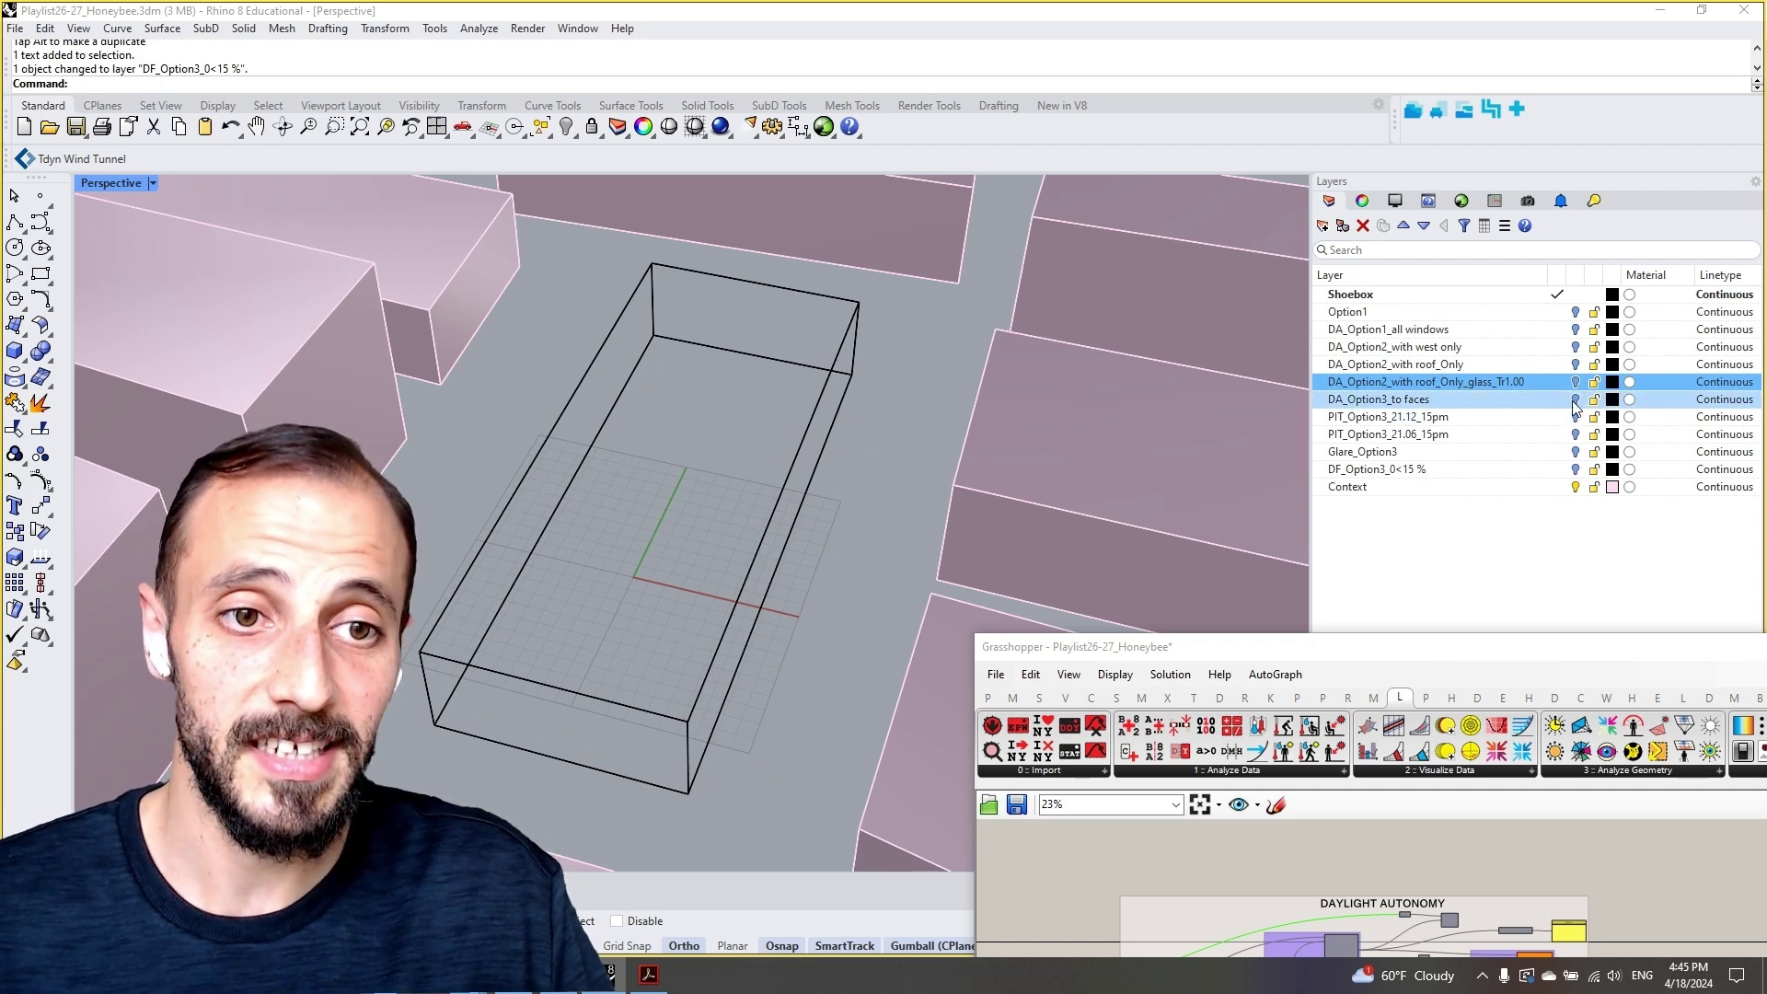
left_click(1575, 401)
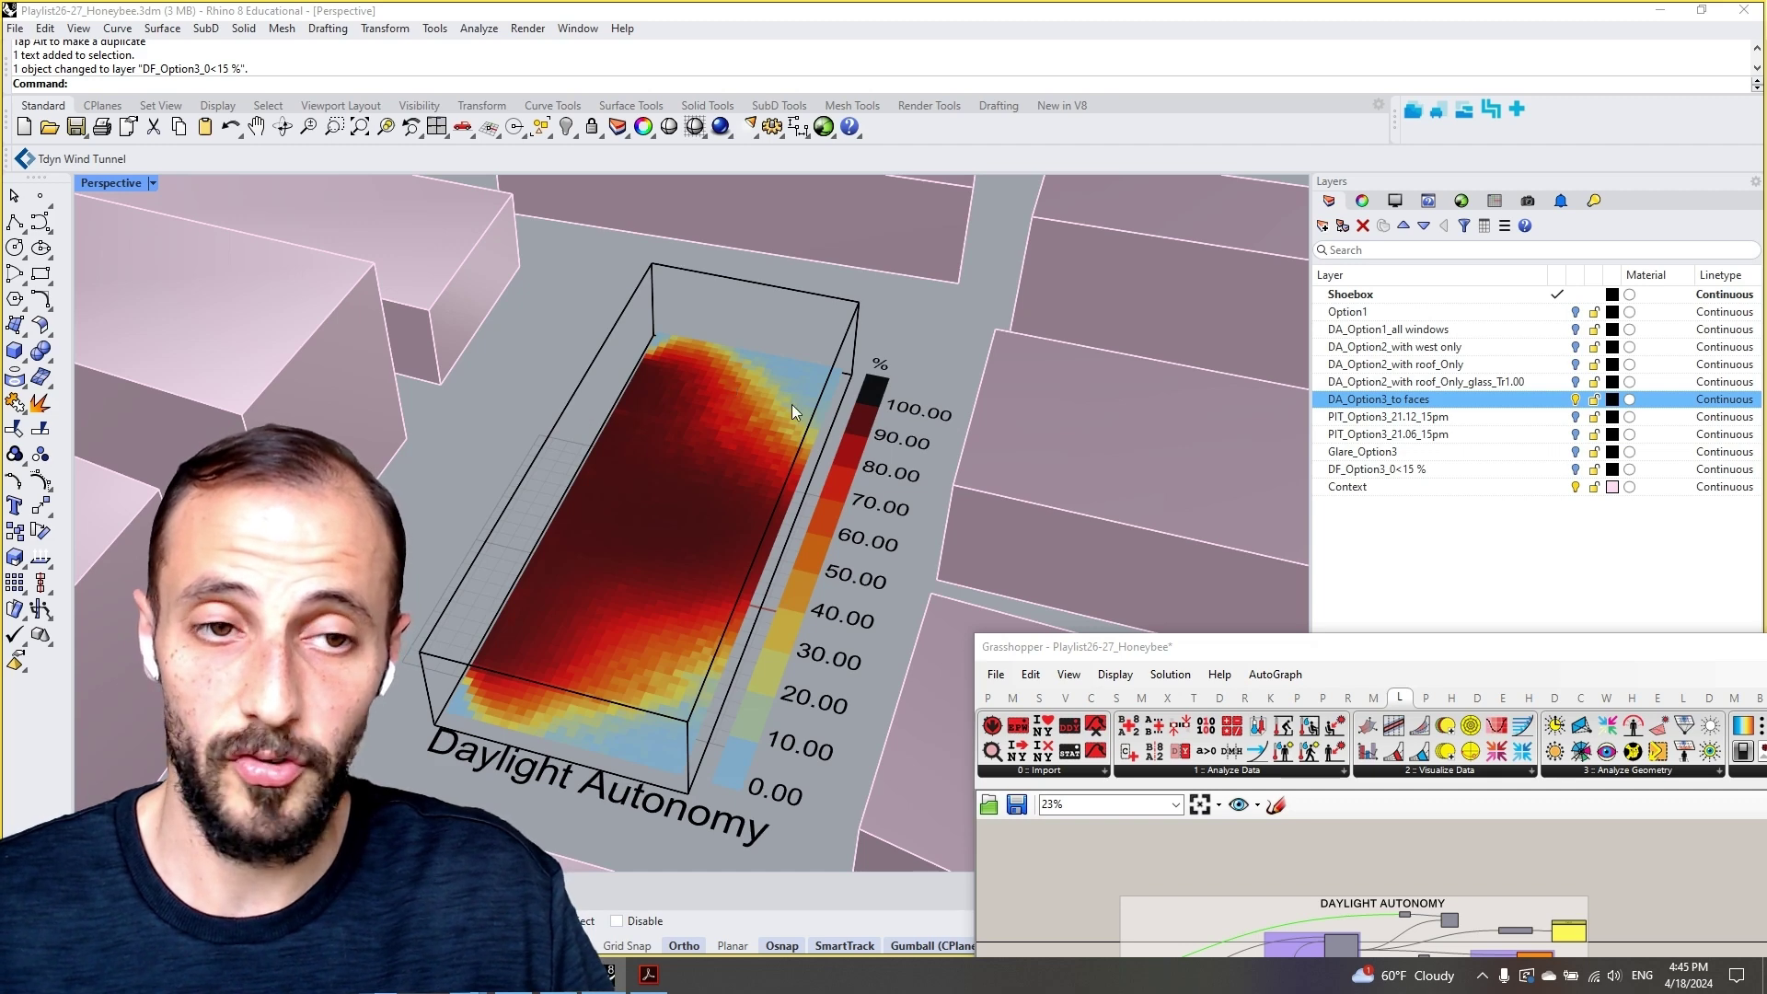
left_click(1574, 403)
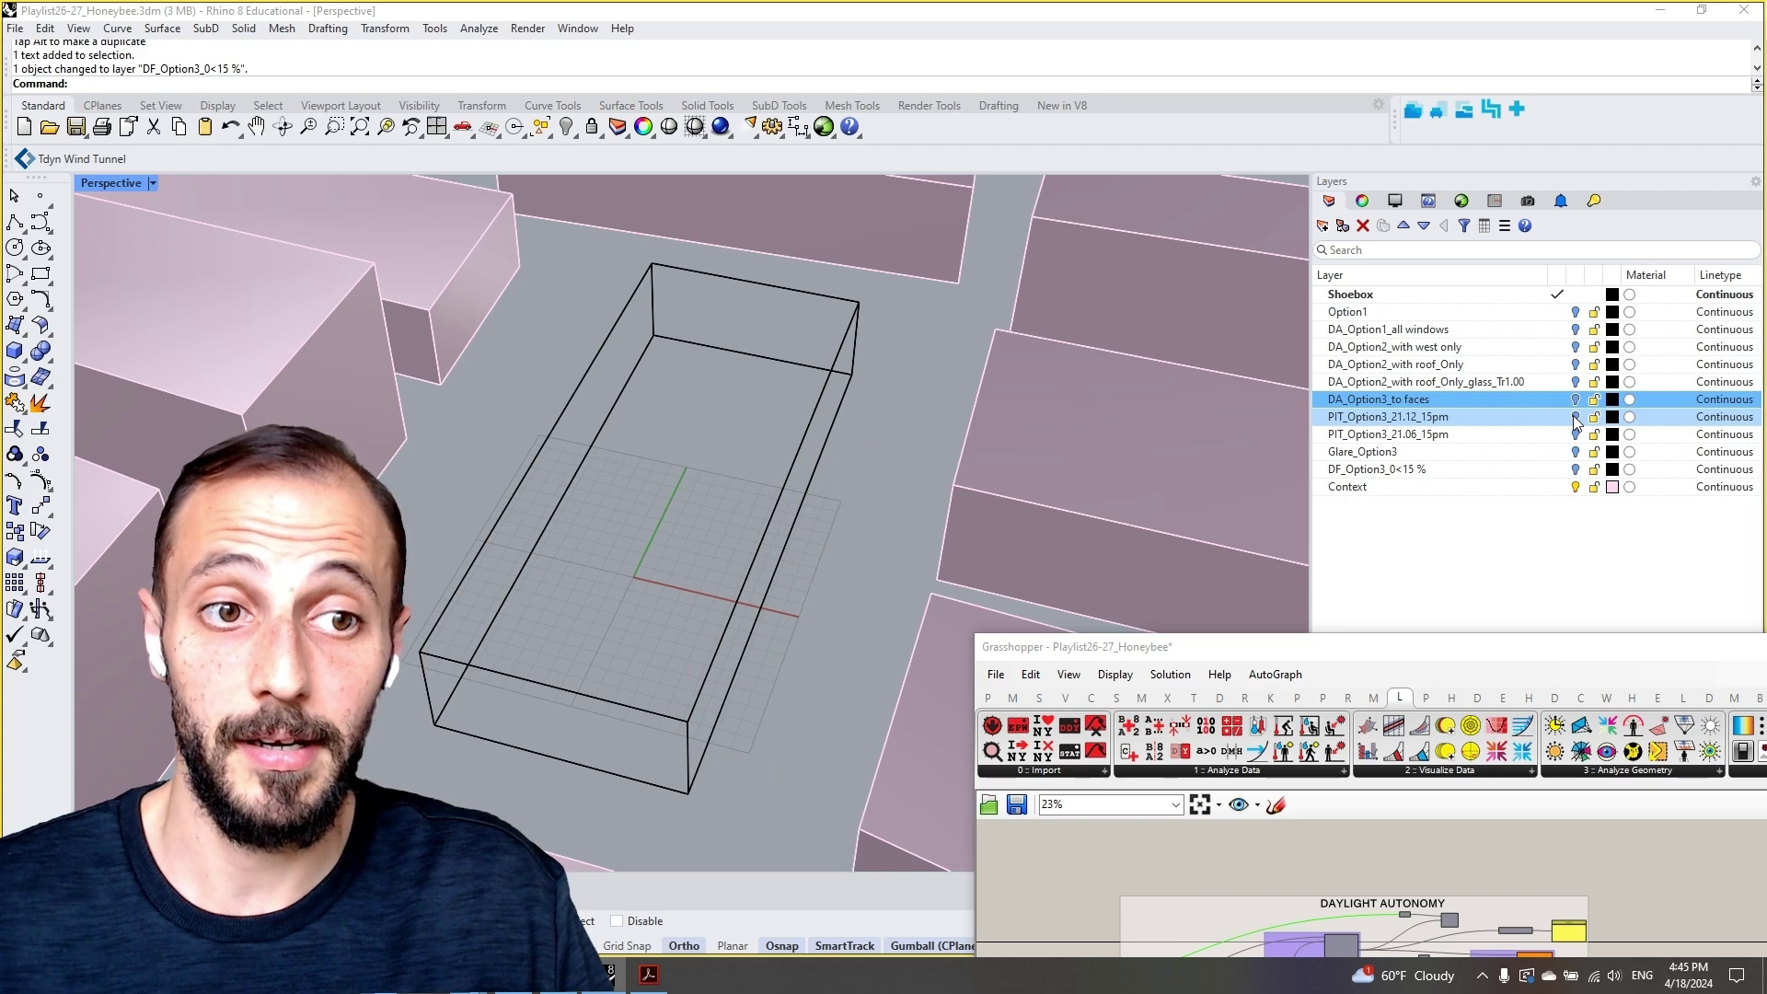
View the illuminance layers PIT_Option3_21.12_15pm and PIT_Option3_21.06_15pm one at a time, hiding each after viewing
left_click(1575, 420)
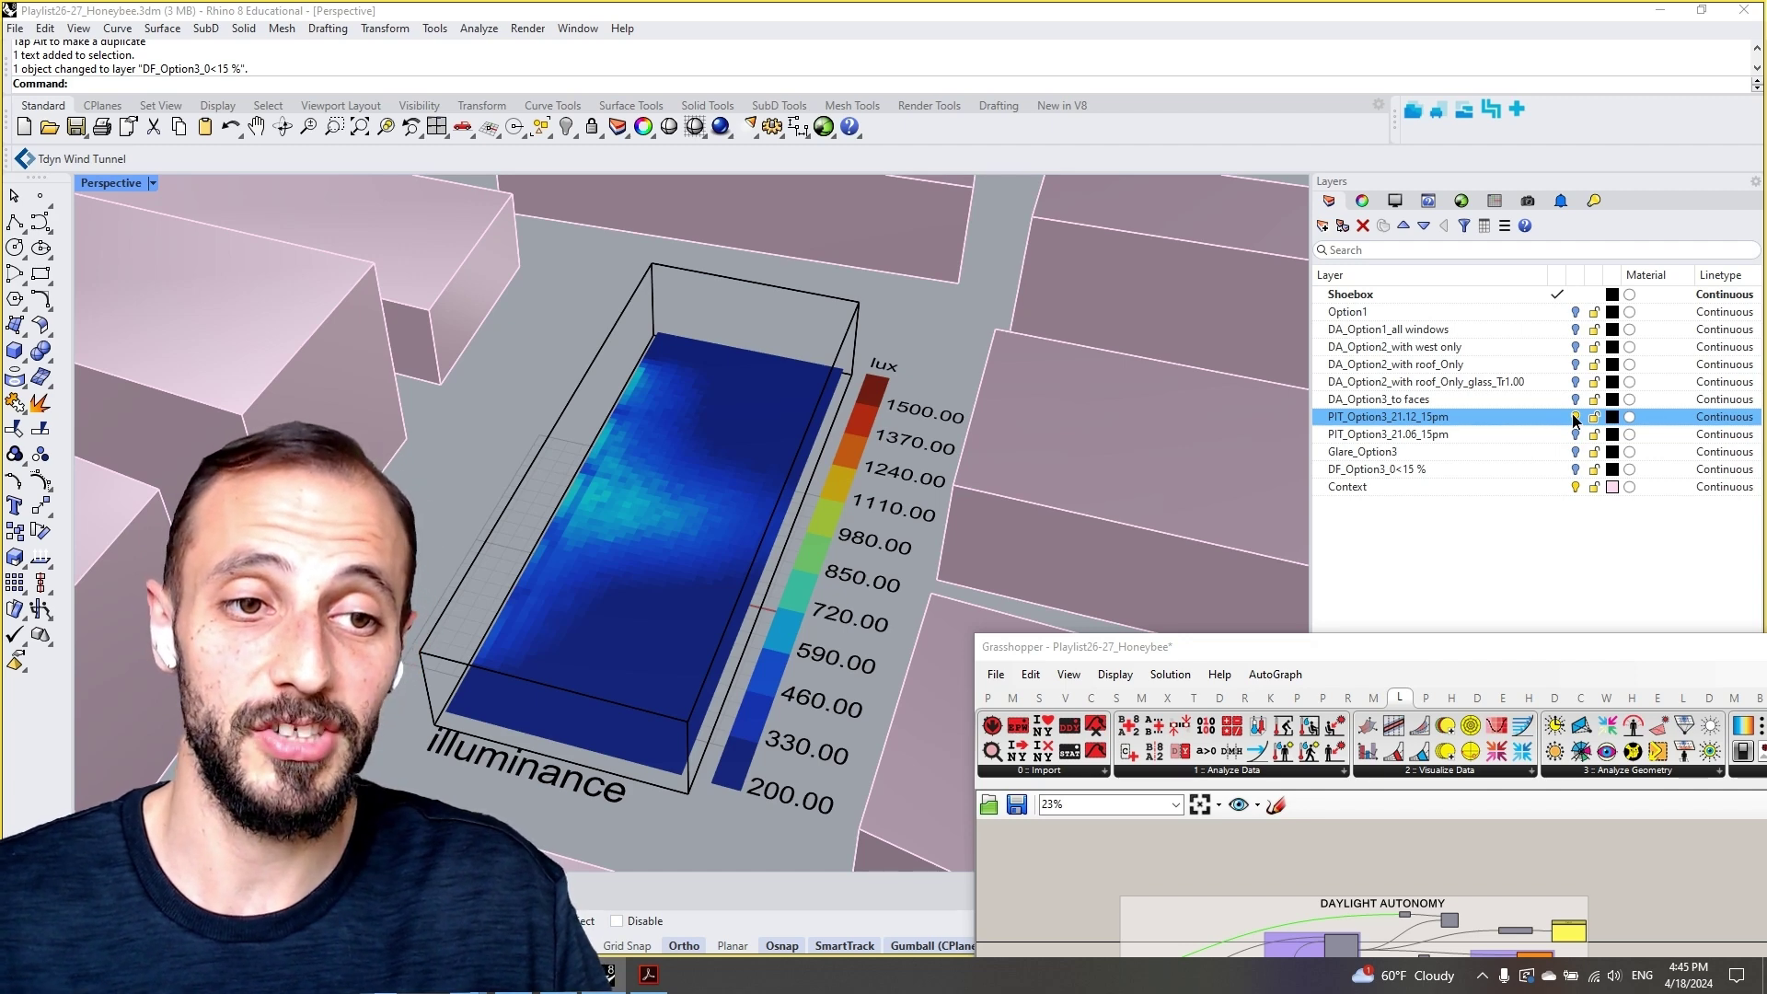
left_click(1574, 419)
left_click(1575, 435)
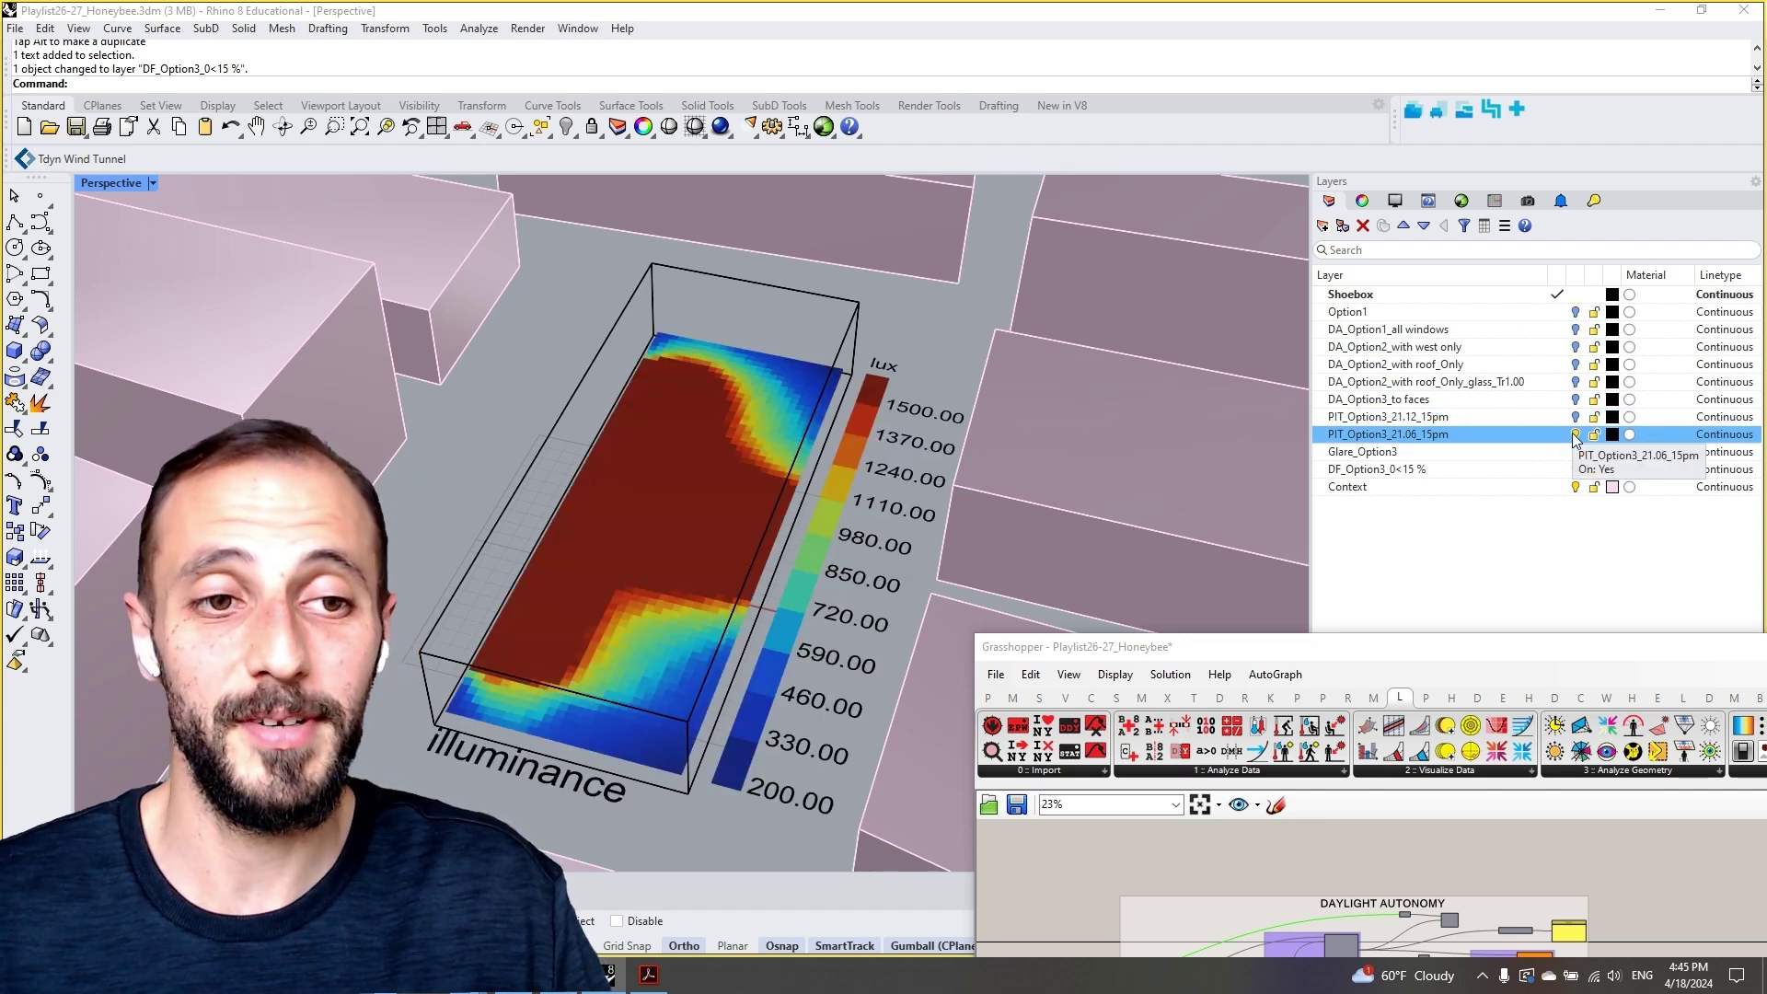
left_click(1574, 435)
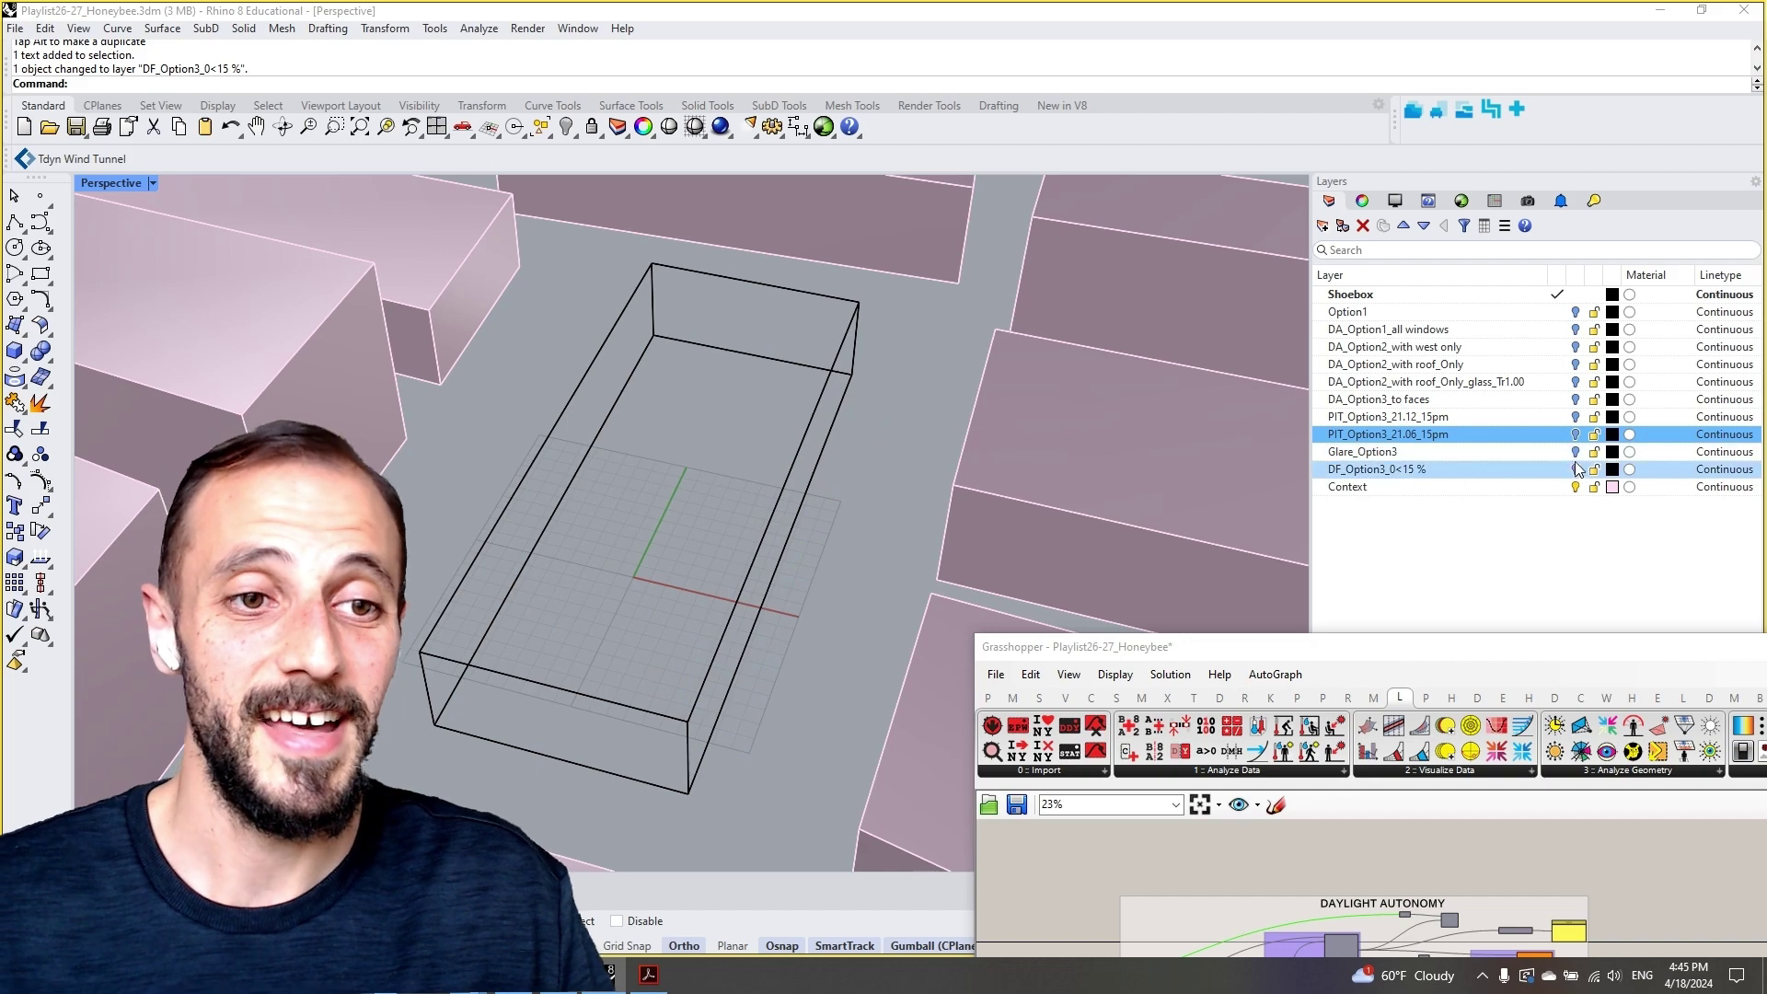
Show the Glare_Option3 layer and examine the glare results across the floor up close and as a whole
left_click(1575, 452)
scroll(693, 474, "up", 6)
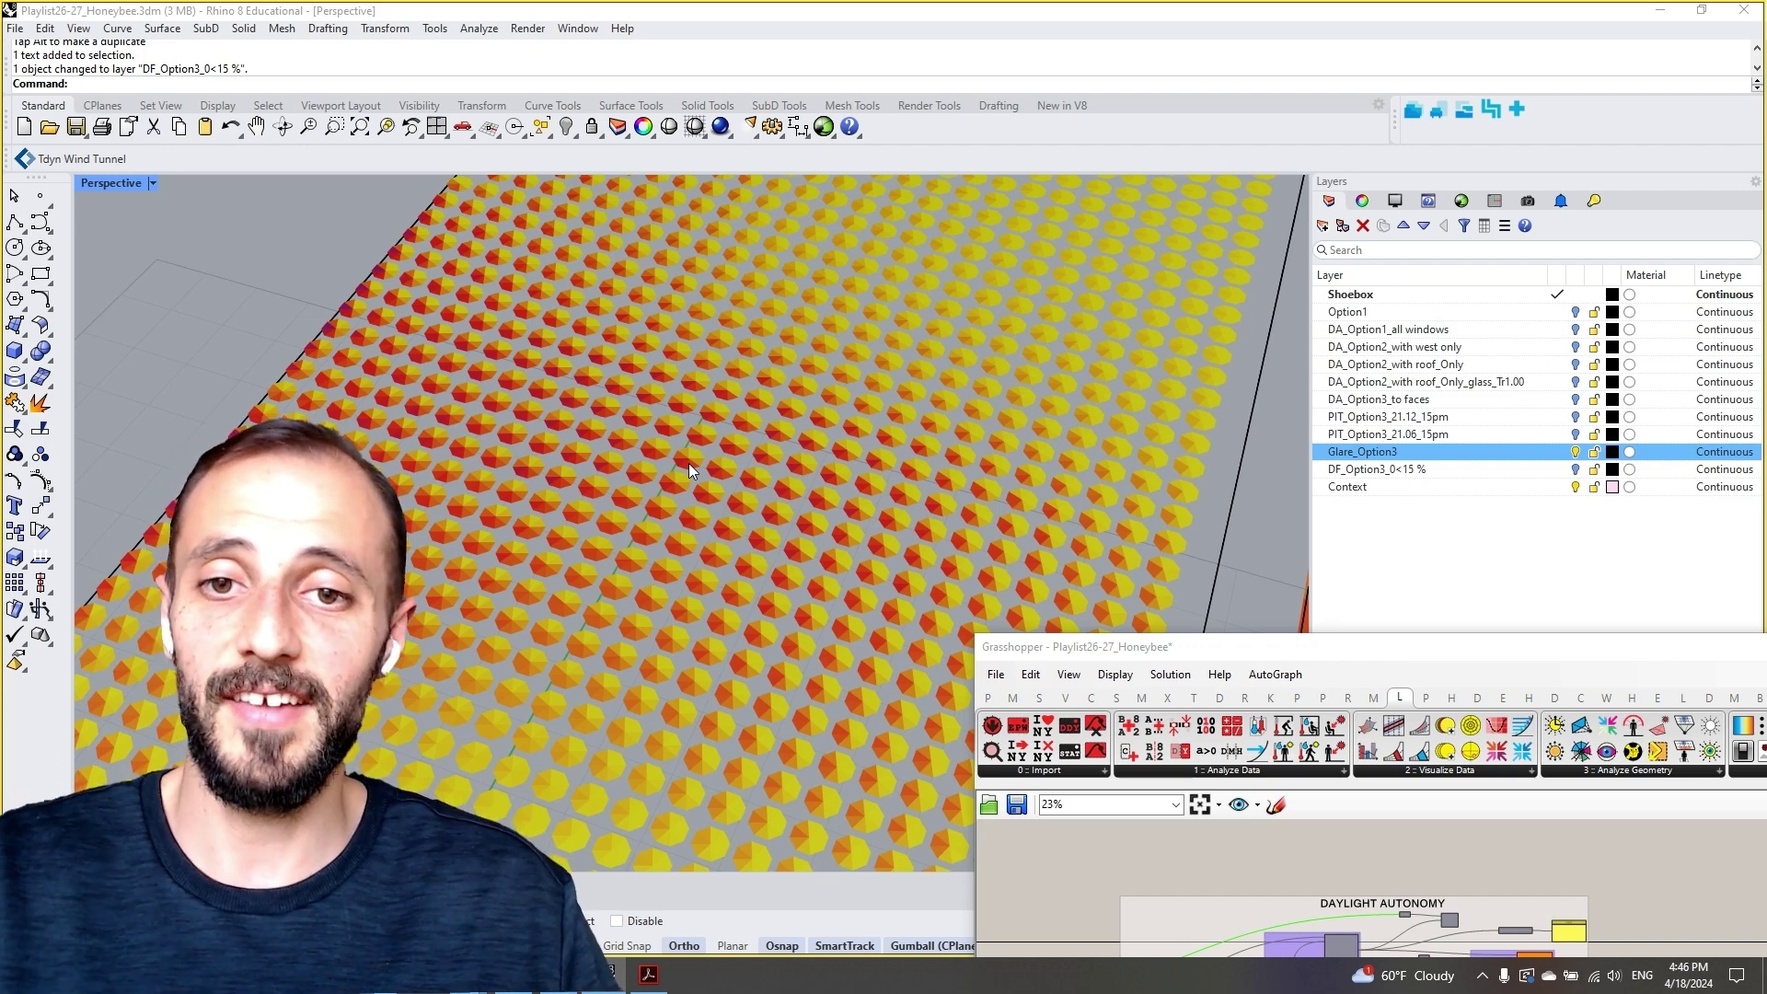
scroll(687, 477, "down", 10)
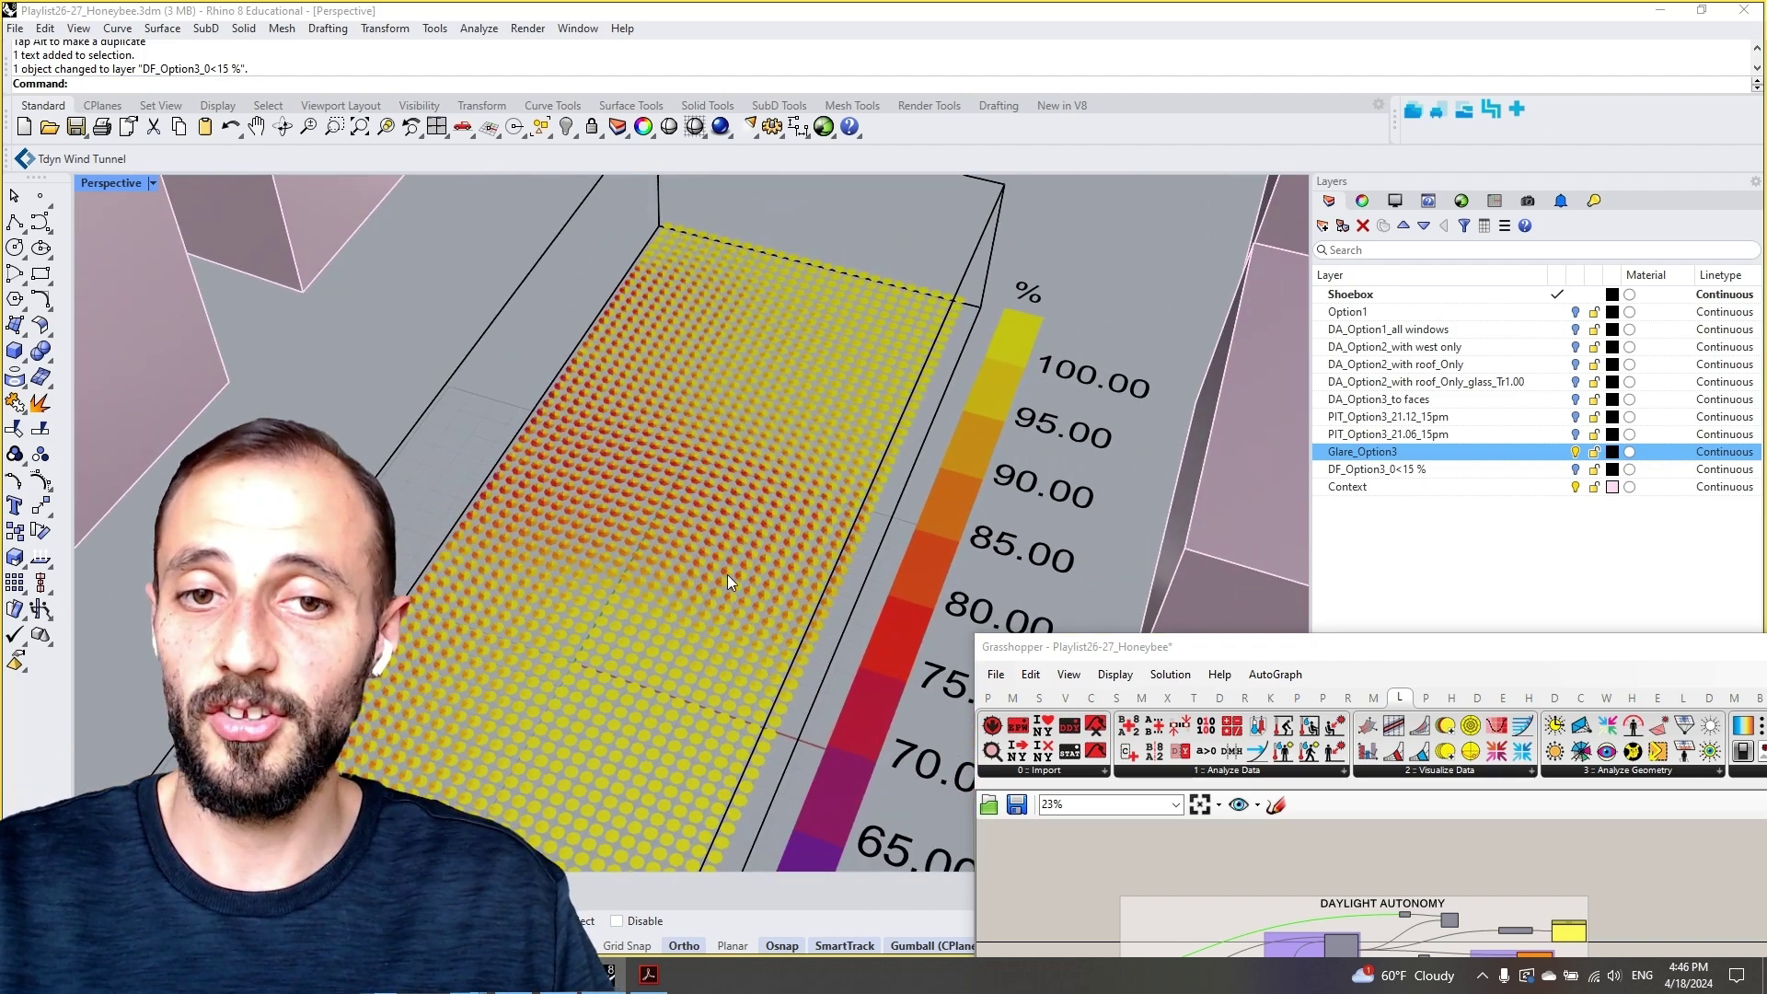
scroll(708, 598, "down", 5)
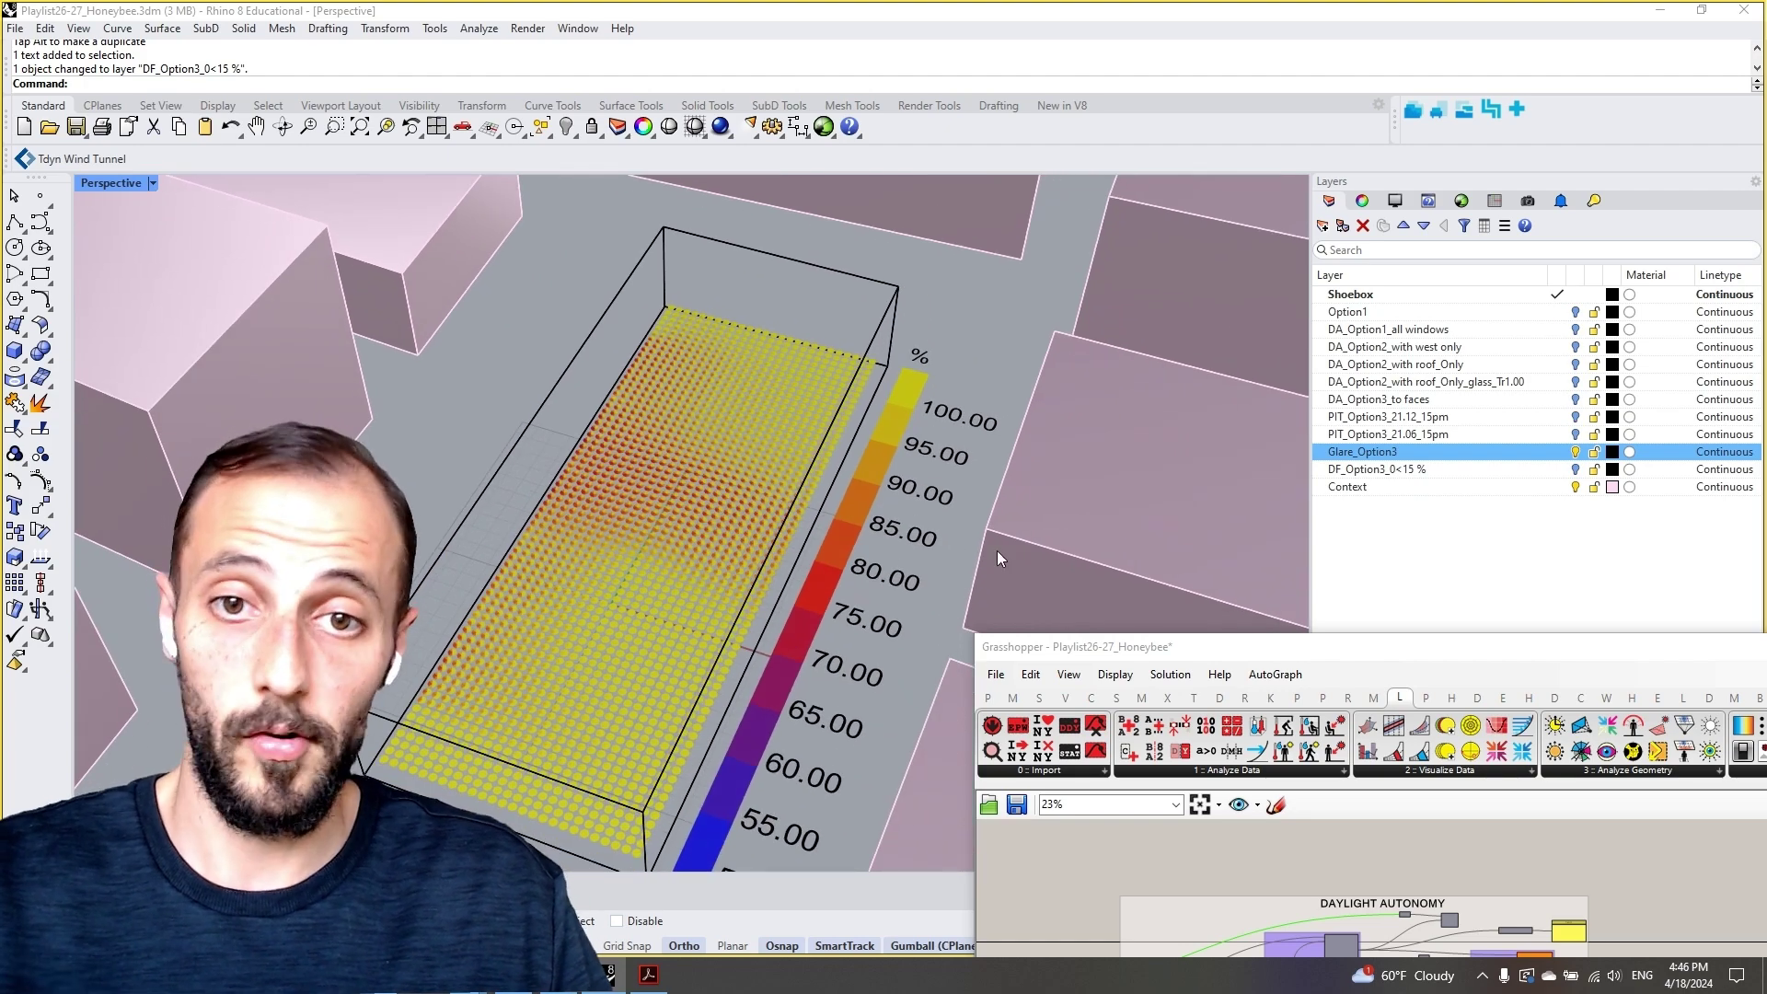
Hide the Glare_Option3 layer and show DF_Option3_0<15 %, with the whole daylight factor map and legend in view
left_click(1529, 469)
left_click(1576, 451)
left_click(1575, 469)
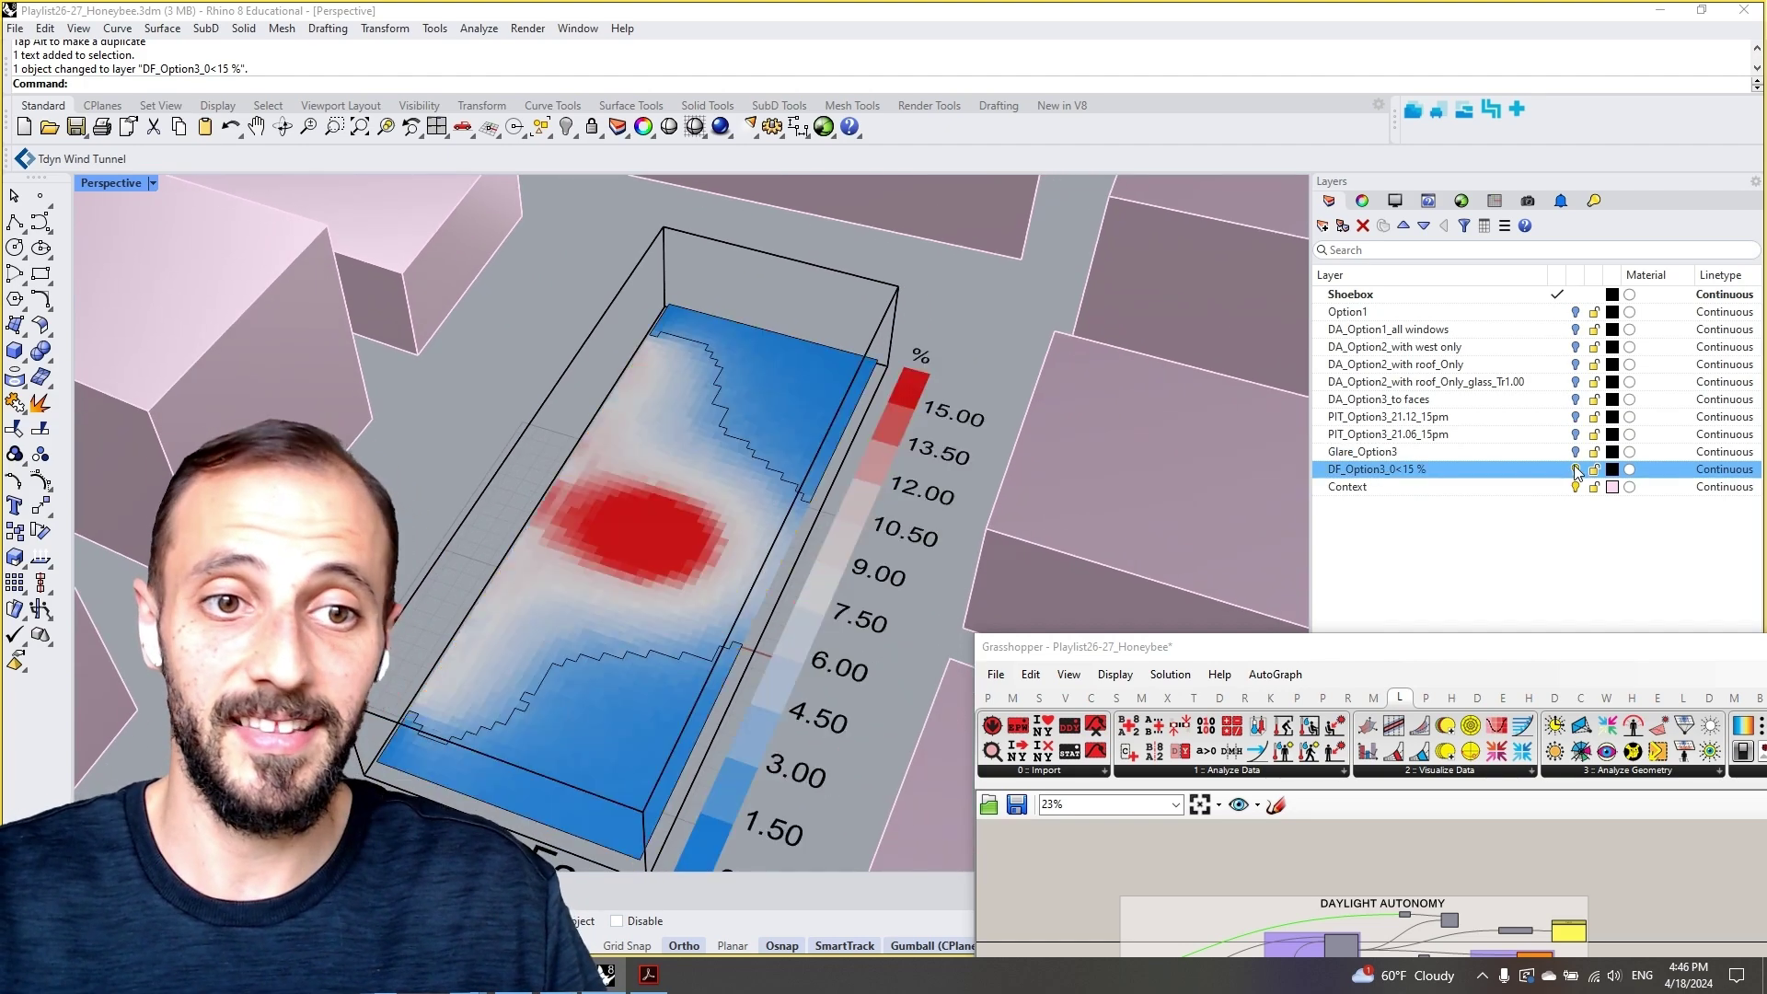
right_click_drag(683, 580, 660, 555, "shift")
scroll(660, 556, "down", 2)
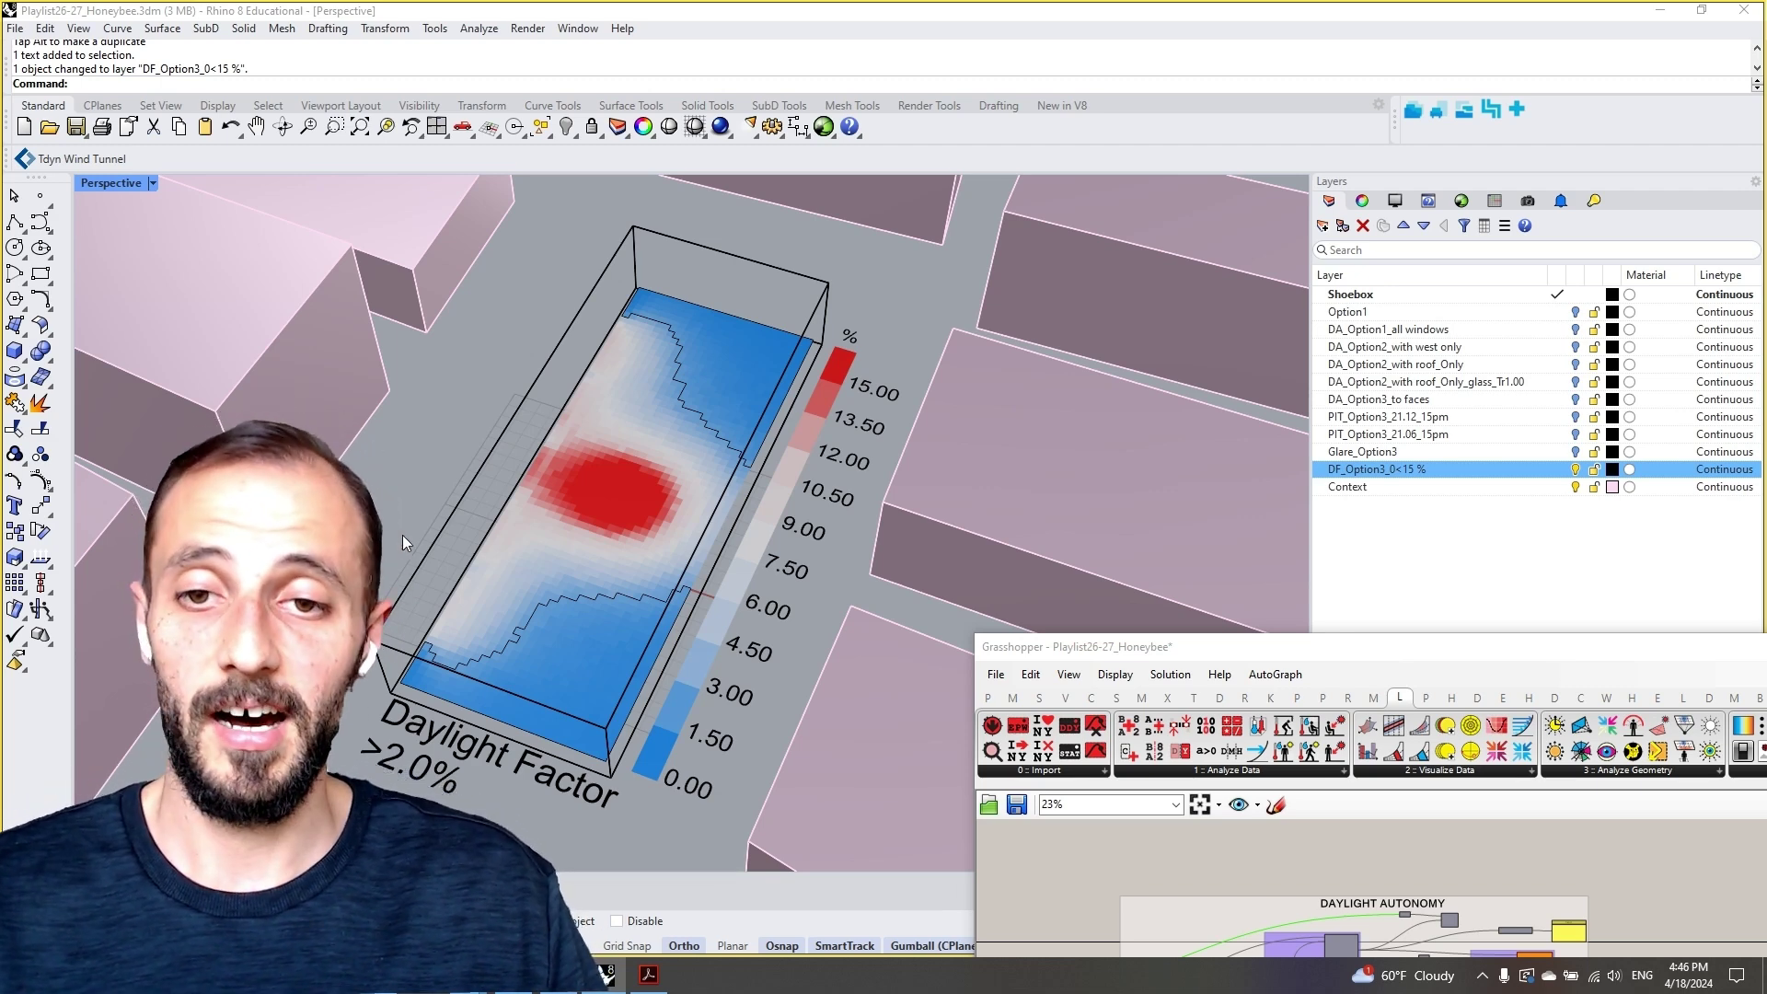
Select the daylight factor mesh group and the 2.0% contour curves in turn to point them out, clearing each selection
left_click(699, 419)
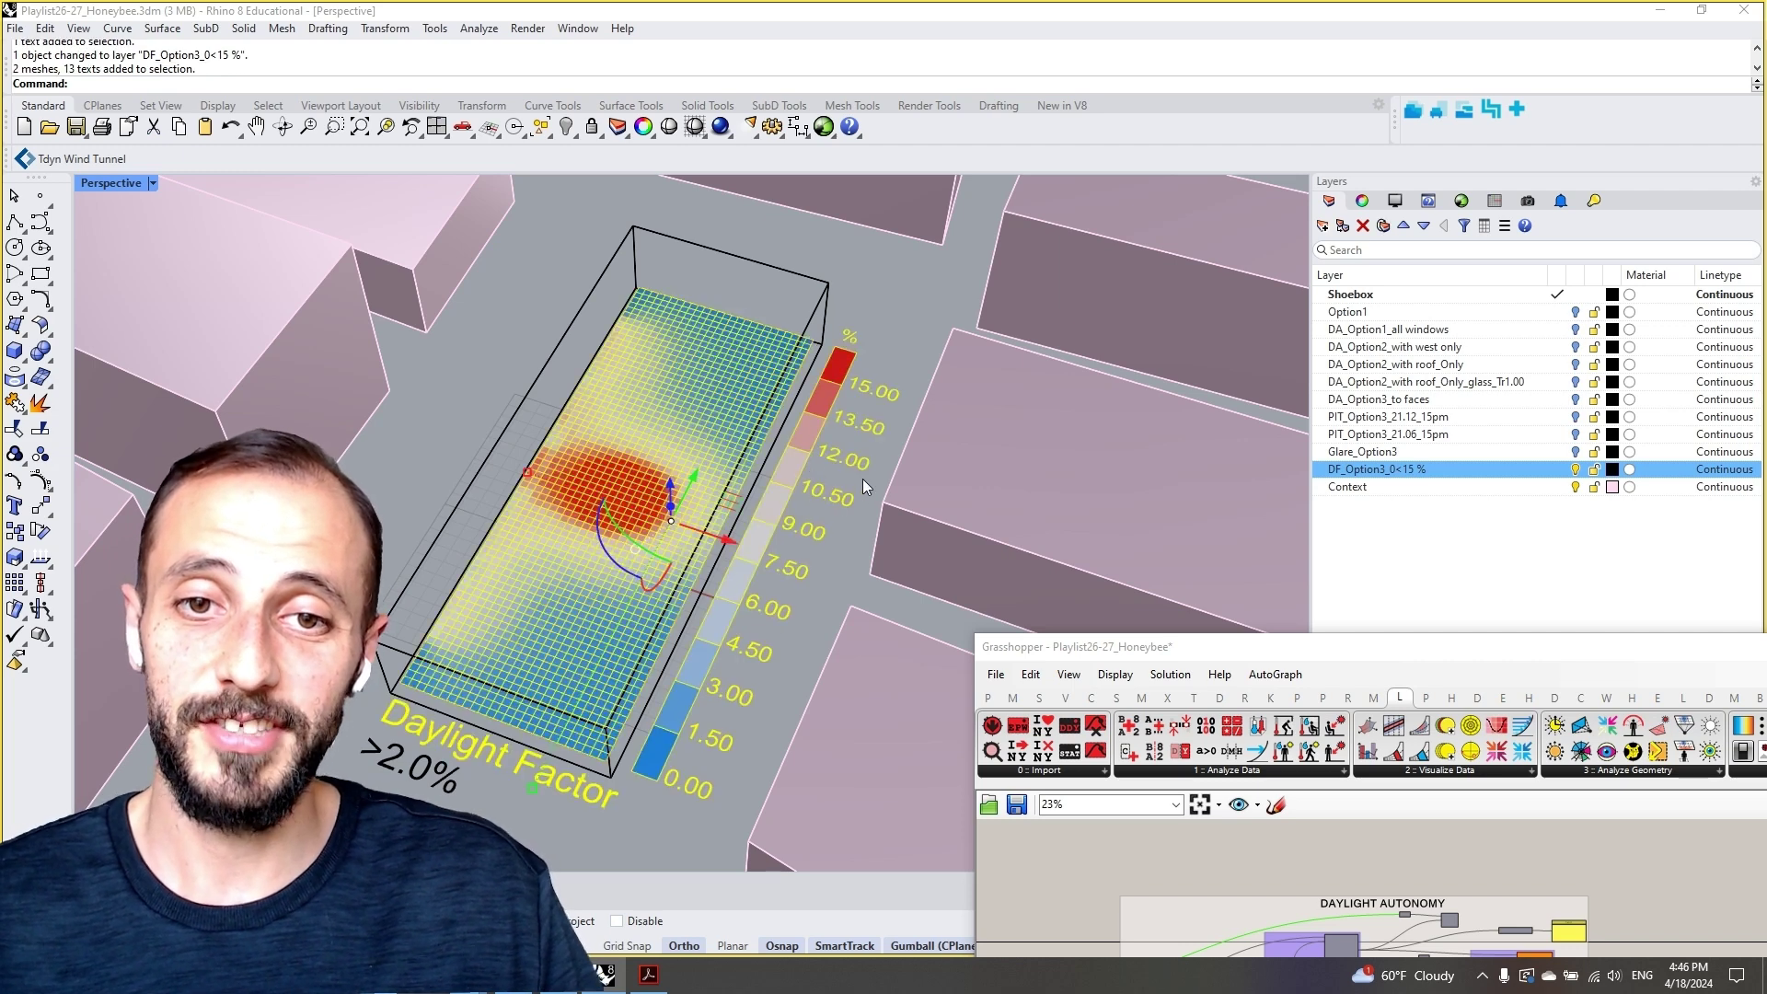
key("Escape")
left_click(718, 440)
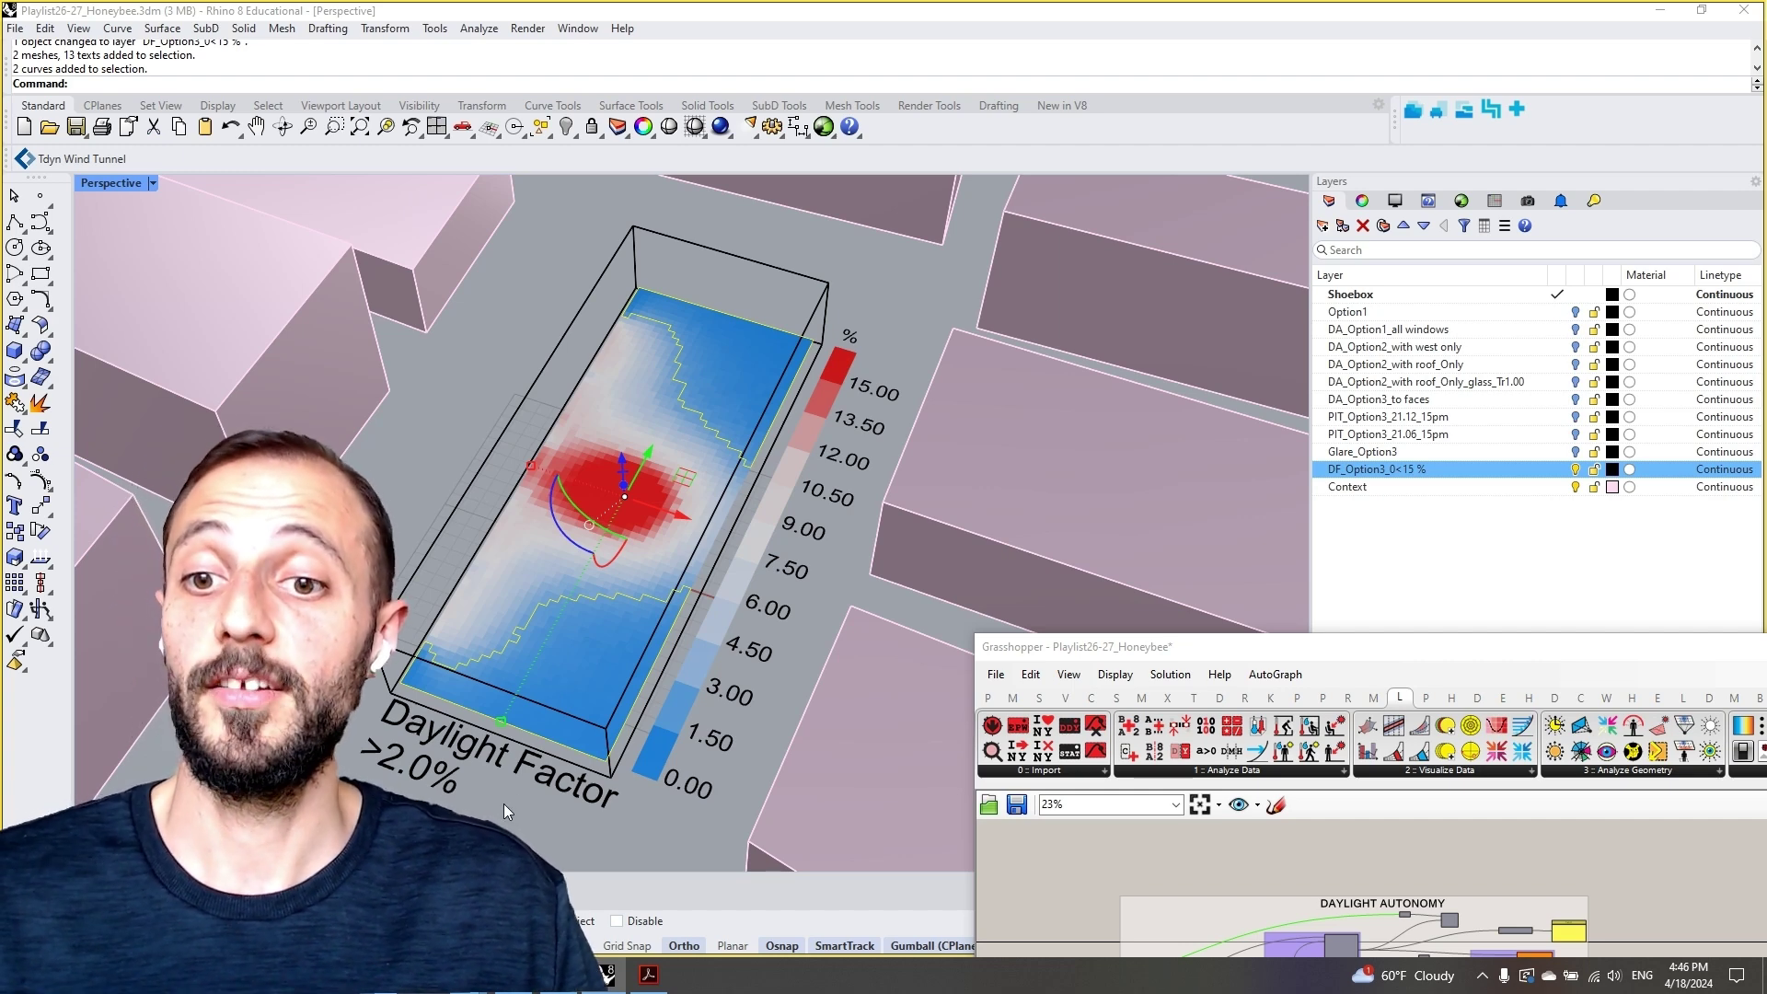
left_click(475, 447)
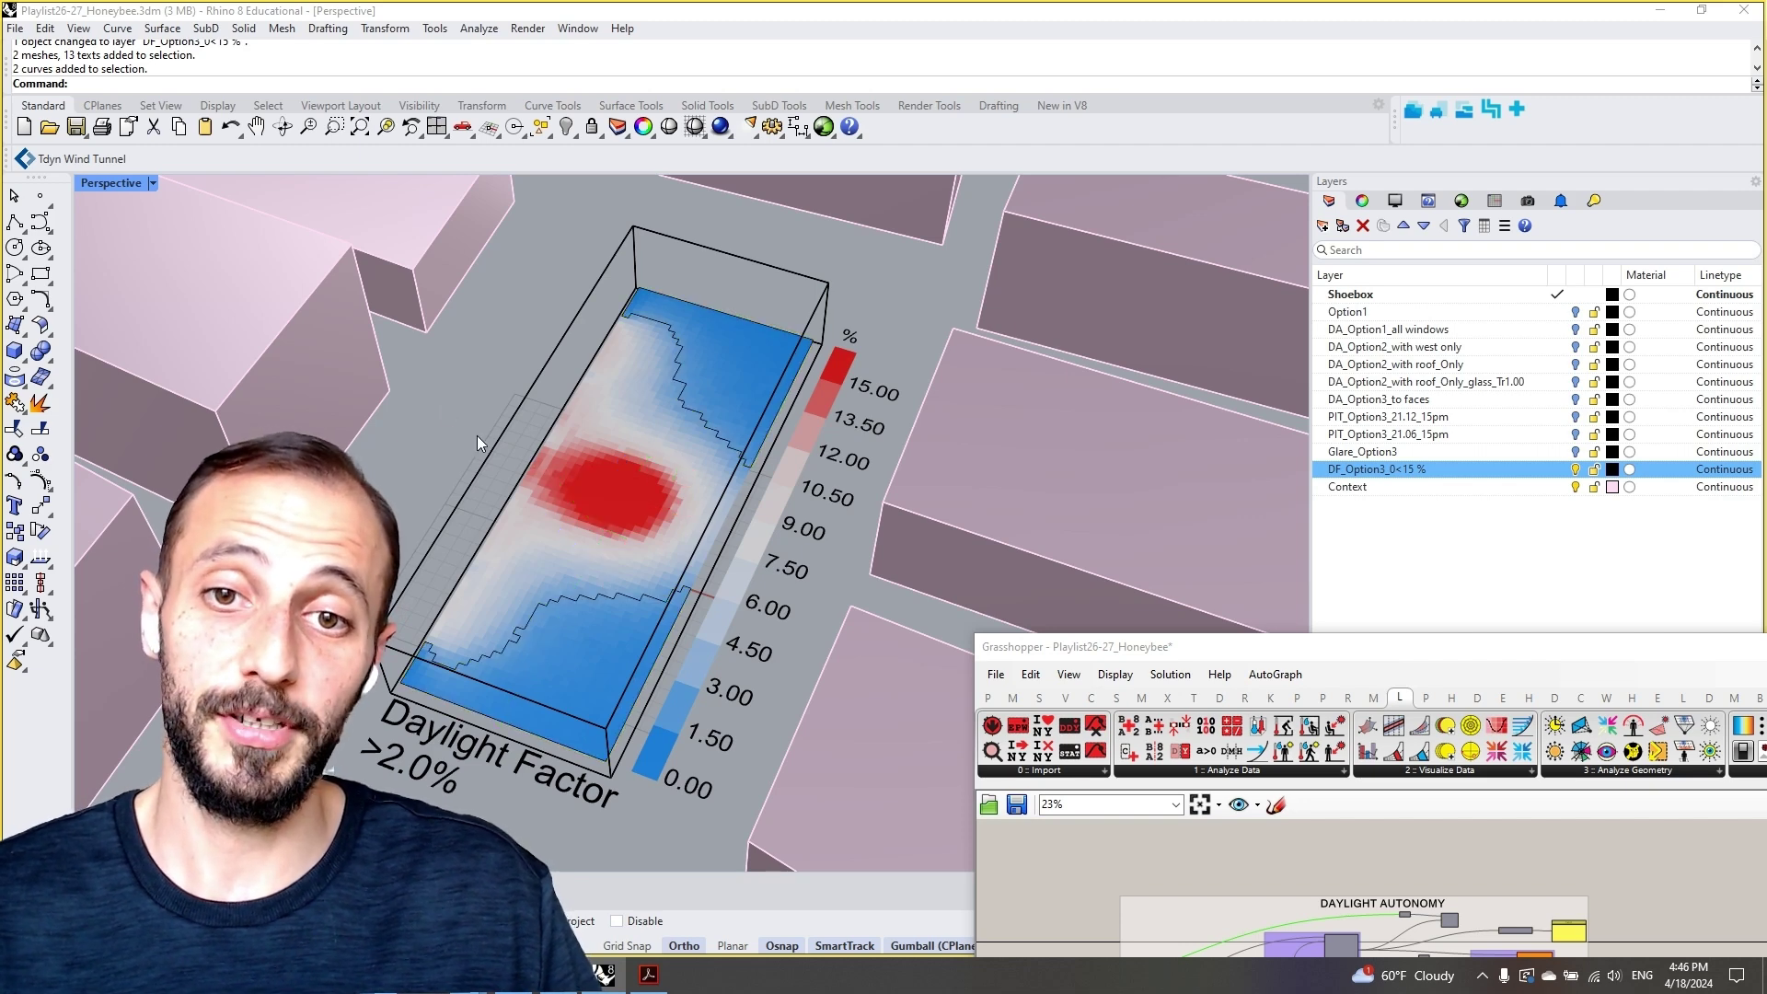